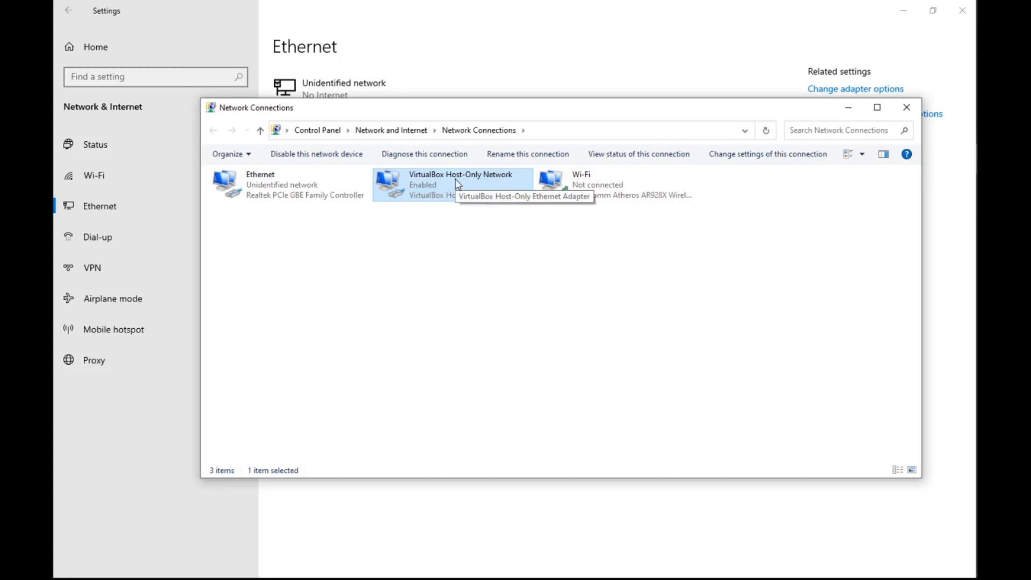
Disable the VirtualBox Host-Only Network adapter.
right_click(424, 182)
left_click(444, 188)
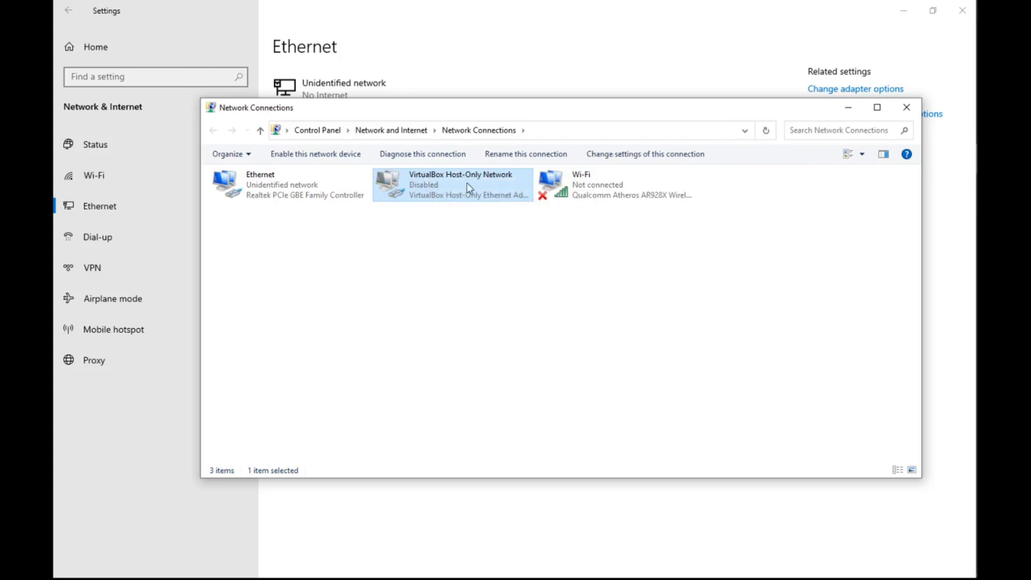
Set the Ethernet adapter's IPv4 properties to obtain the IP and DNS server addresses automatically, and close the network settings.
double_click(283, 181)
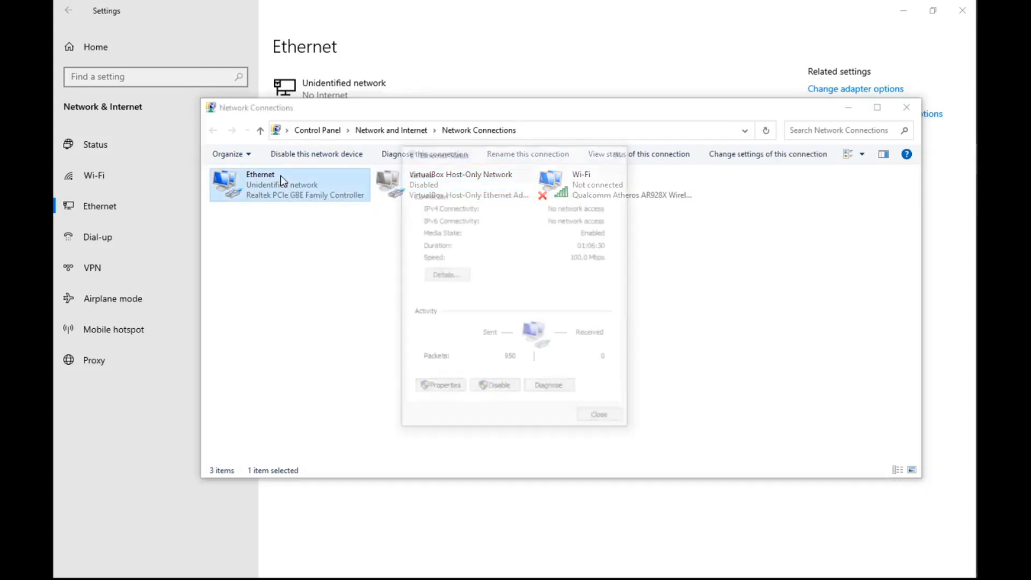
left_click(439, 388)
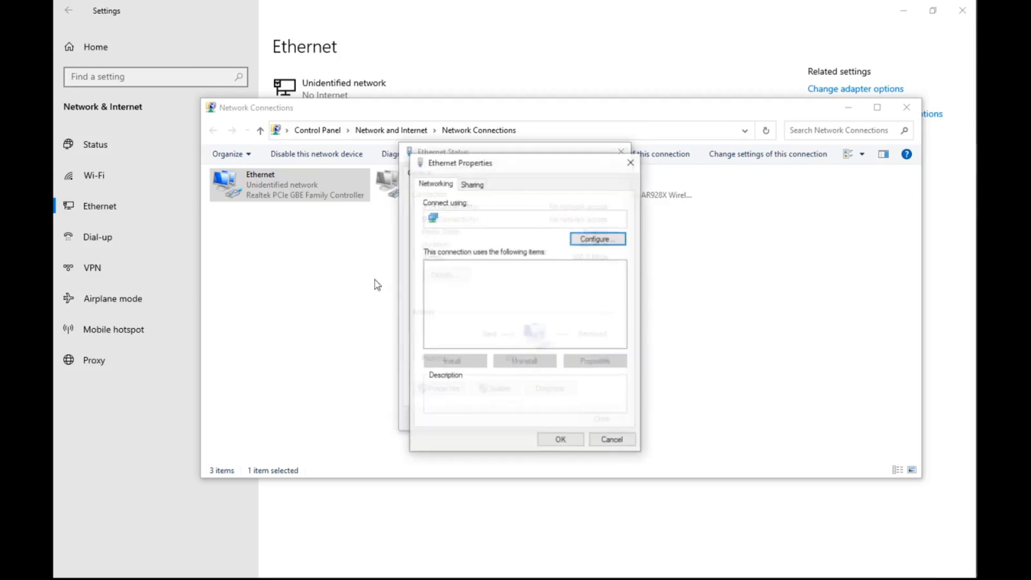
double_click(524, 310)
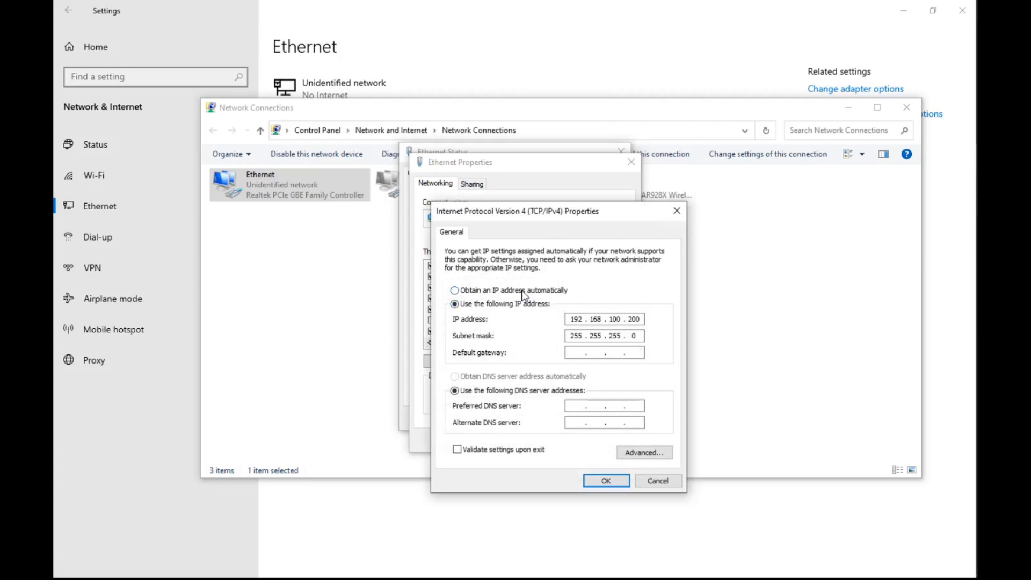
left_click(521, 291)
left_click(526, 375)
left_click(606, 480)
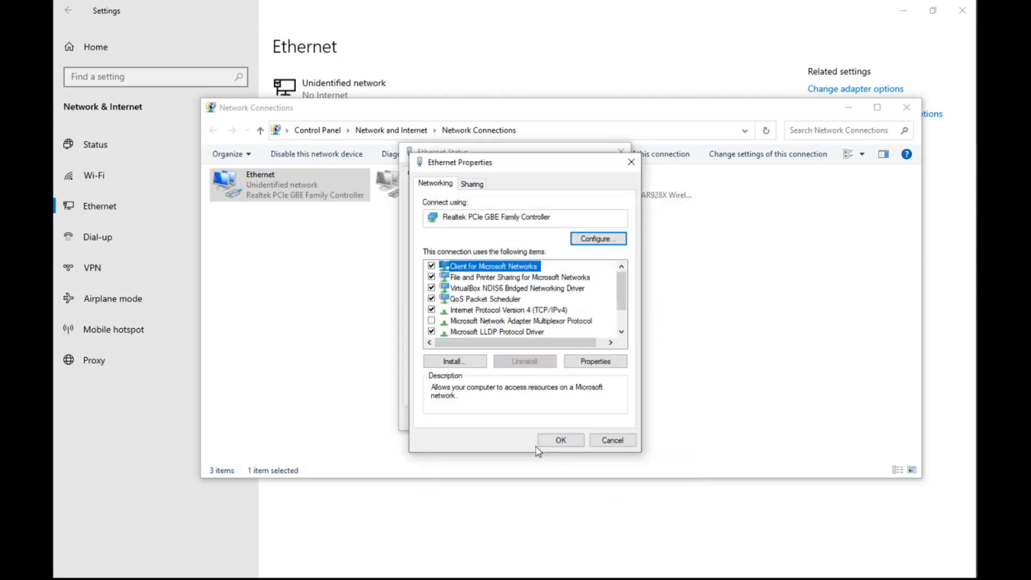
left_click(556, 437)
left_click(602, 419)
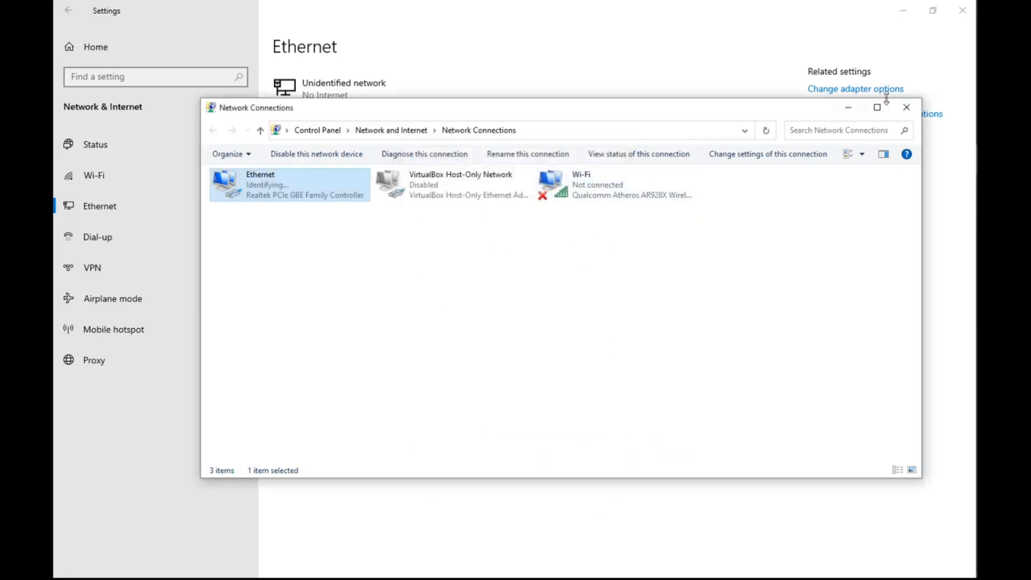
left_click(908, 107)
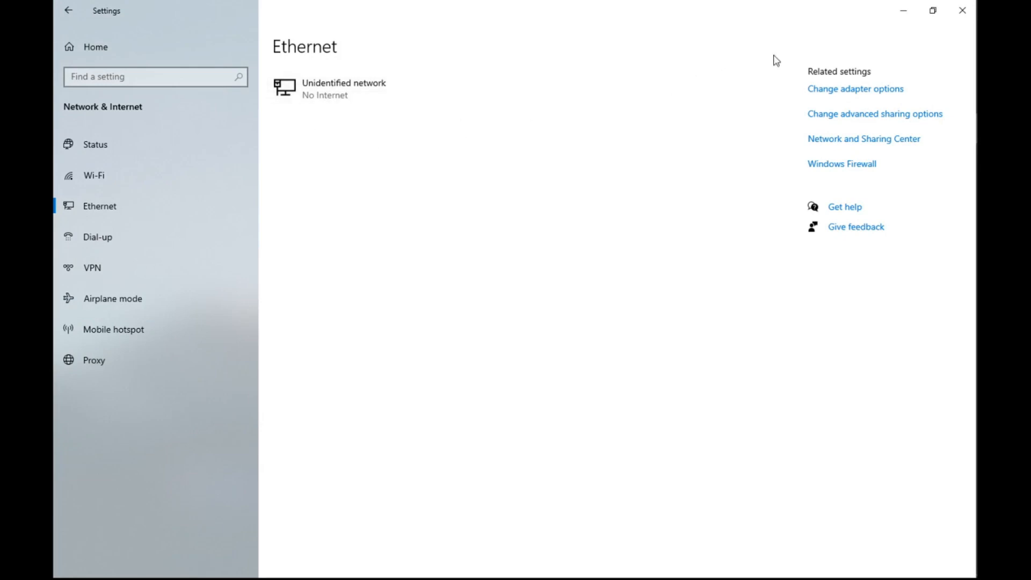
left_click(956, 9)
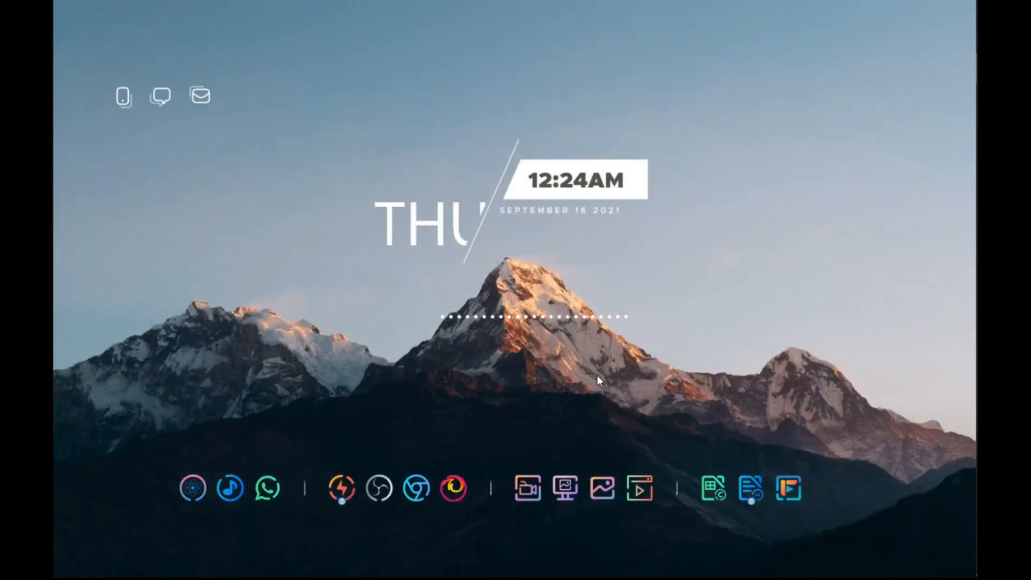
left_click(199, 487)
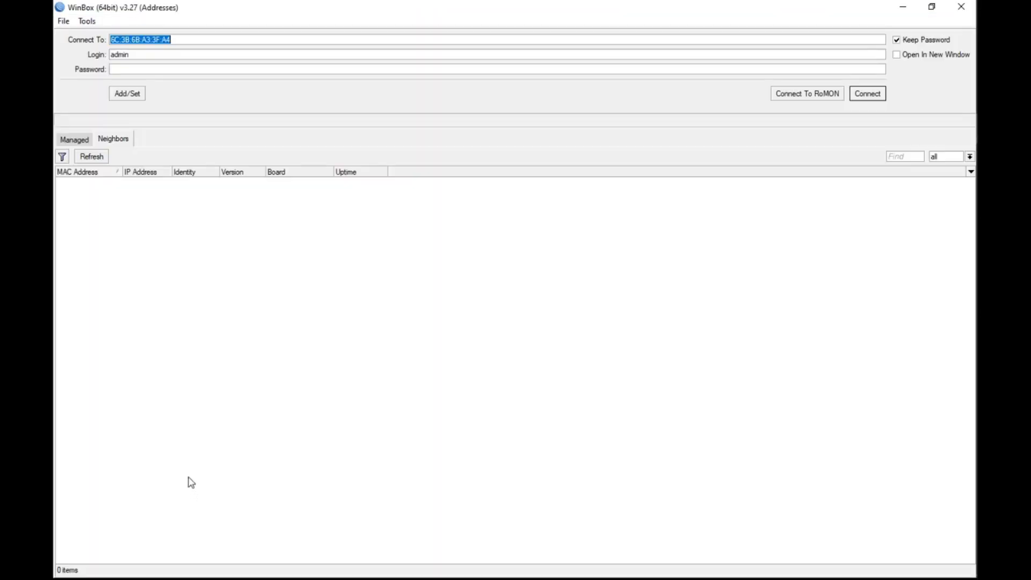
left_click(92, 156)
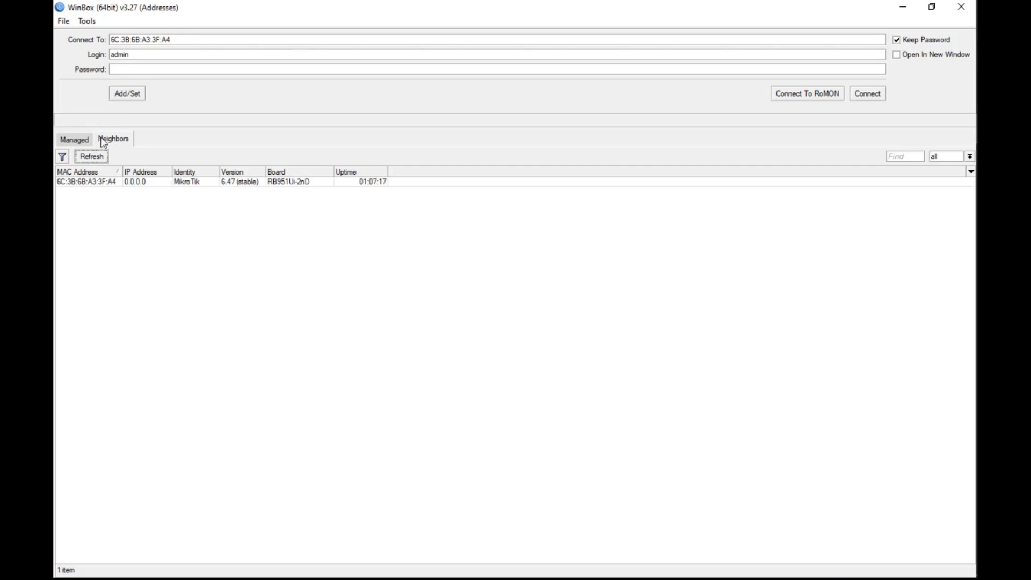
left_click(101, 182)
left_click(861, 95)
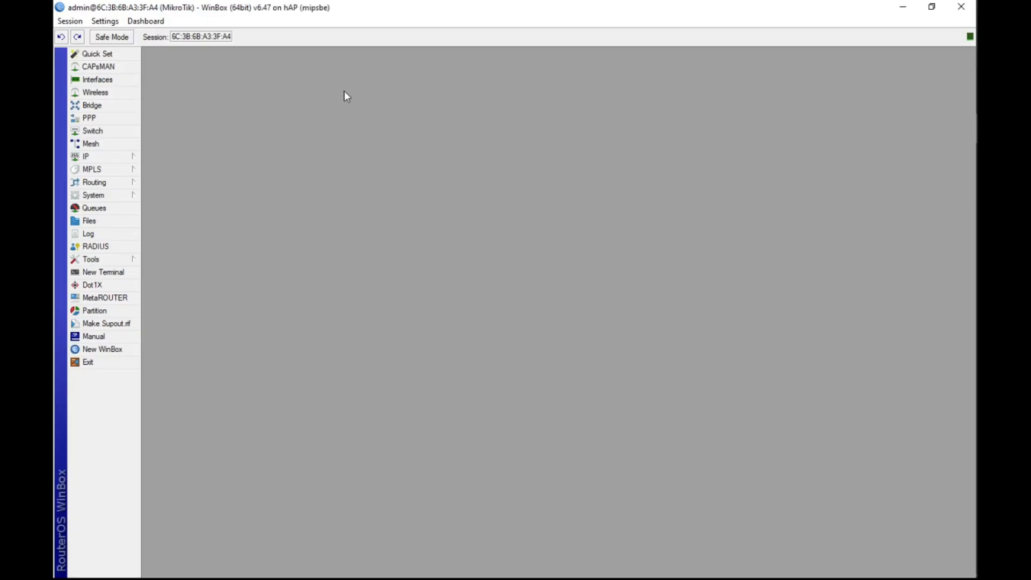
left_click(961, 7)
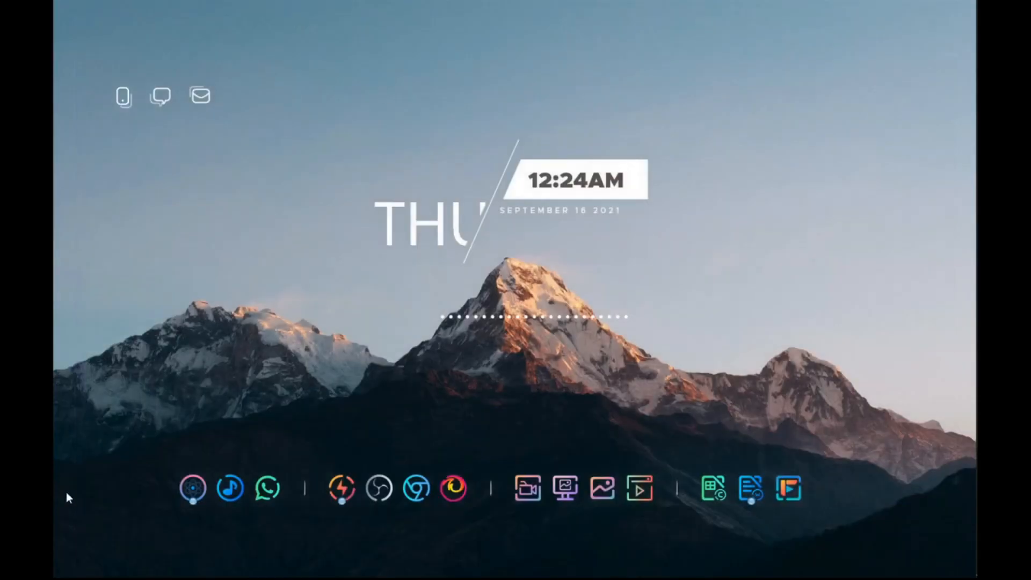
Switch to WinBox and connect to the discovered MikroTik neighbor through its MAC address with the admin login.
left_click(192, 489)
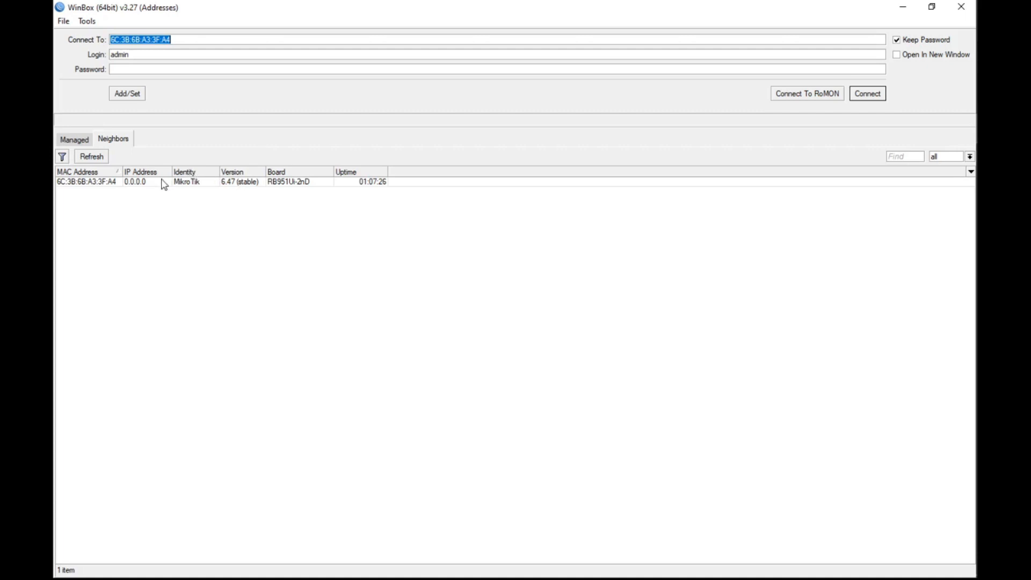
left_click(142, 184)
left_click(140, 183)
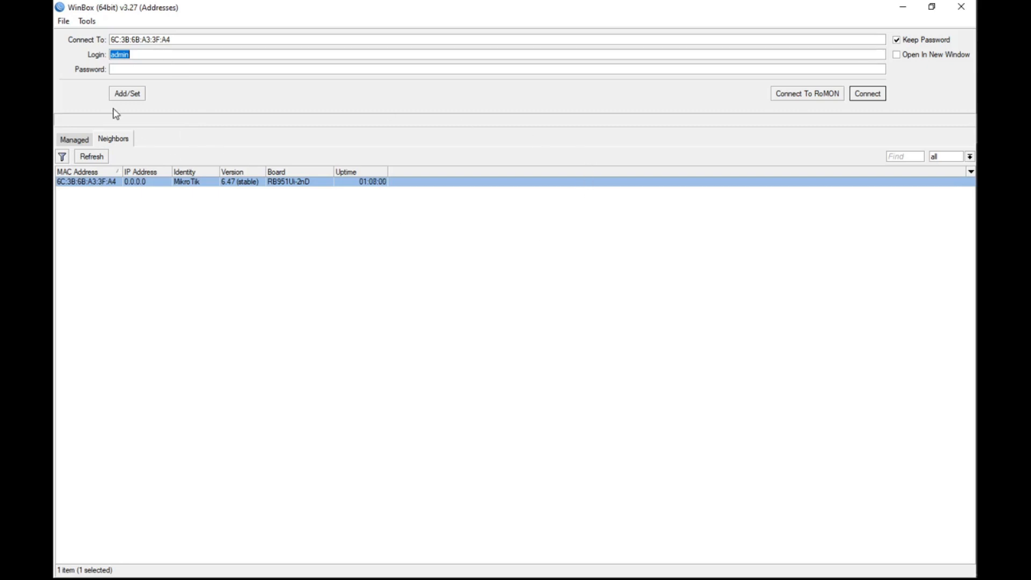
left_click(79, 141)
left_click(113, 139)
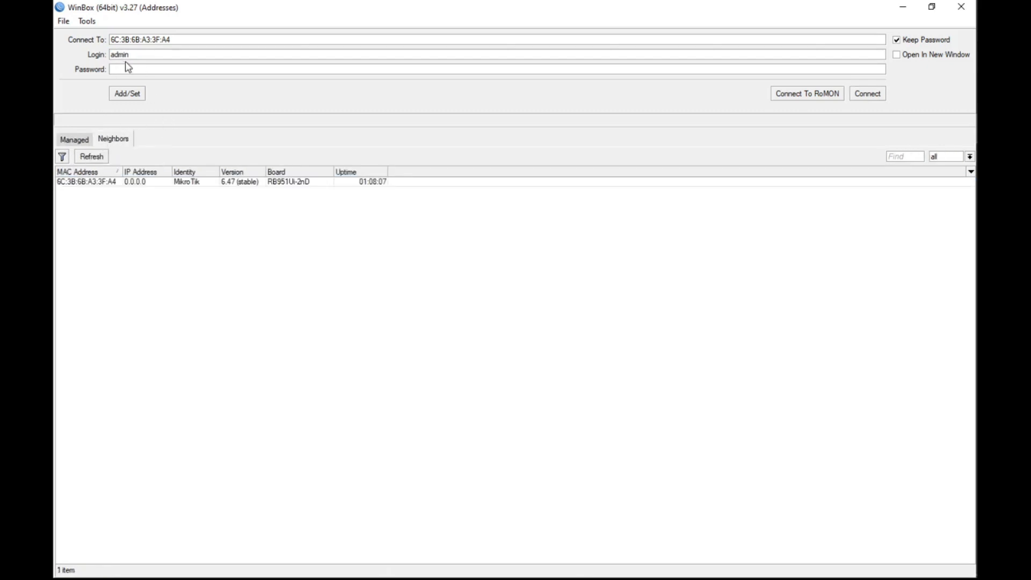
left_click(79, 182)
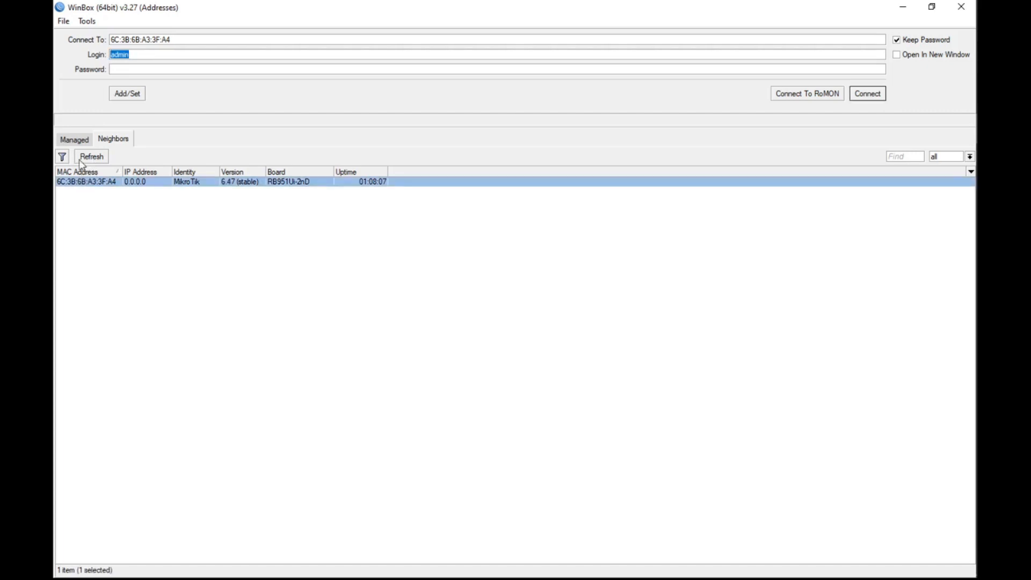
left_click(873, 99)
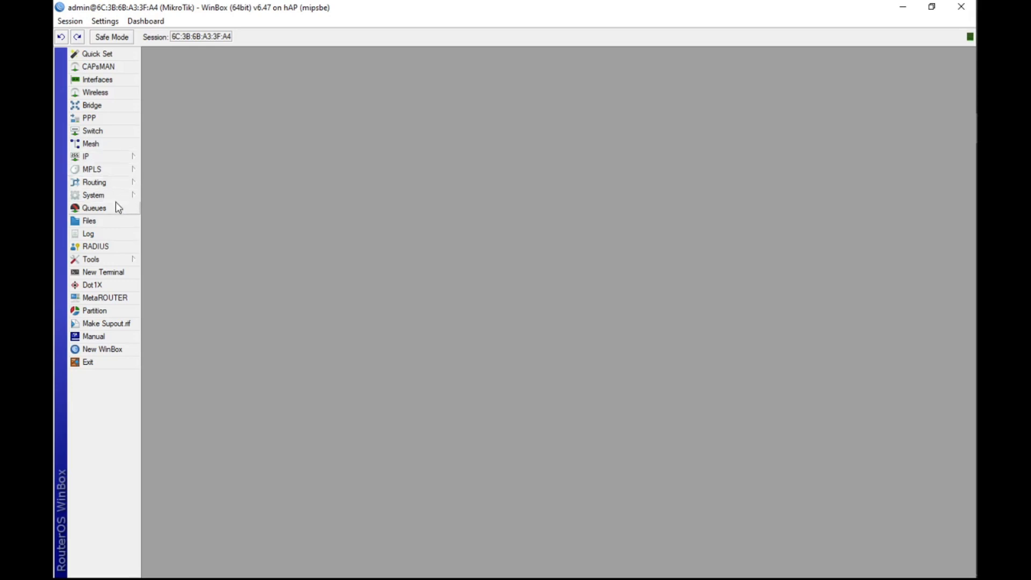
left_click(102, 194)
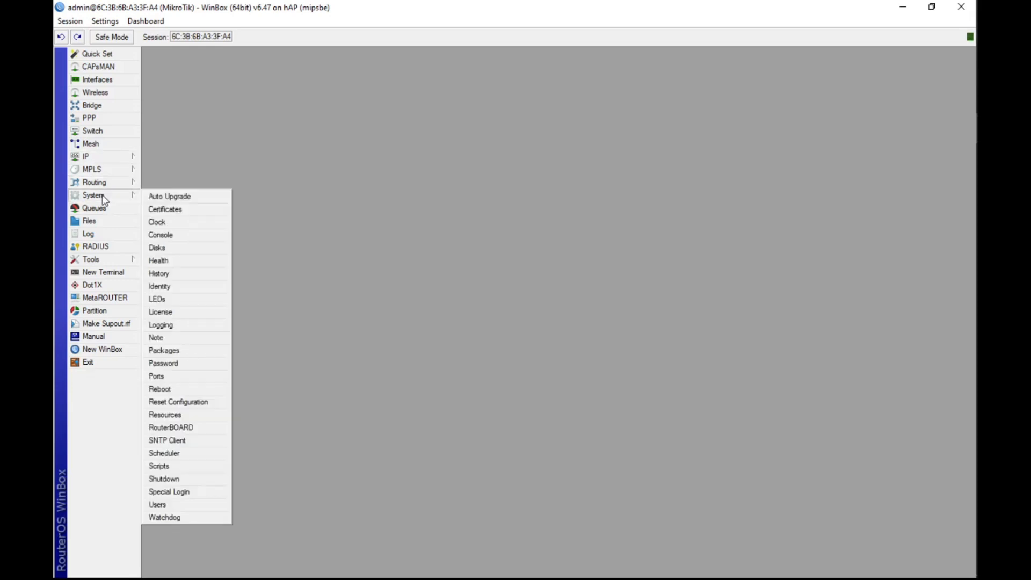
left_click(172, 403)
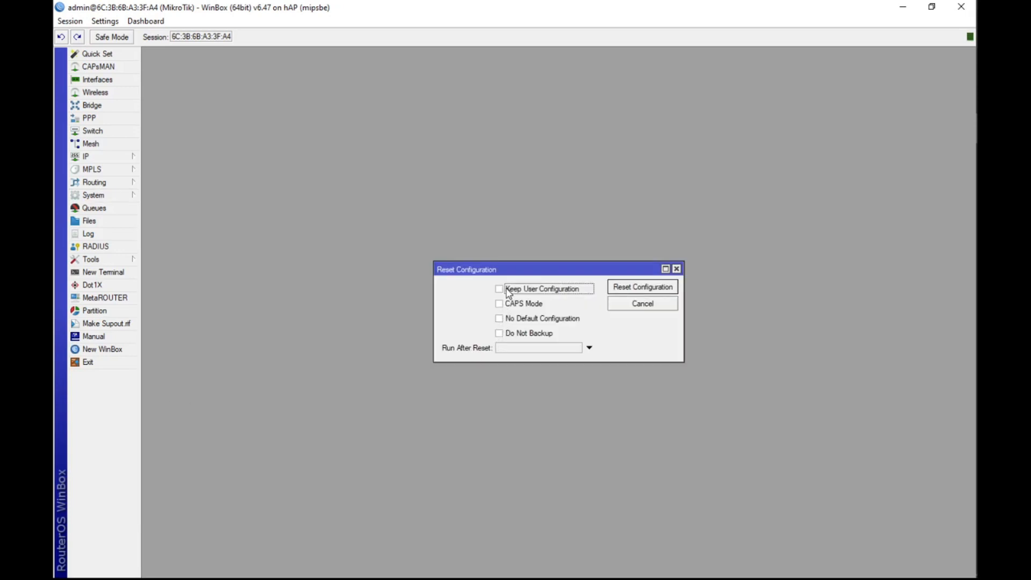
left_click(499, 319)
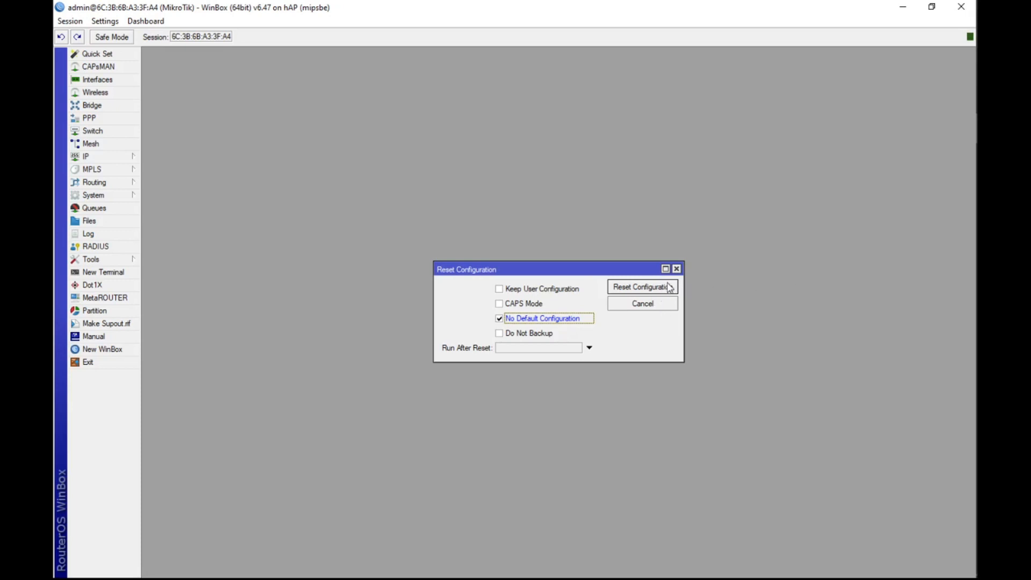
left_click(677, 268)
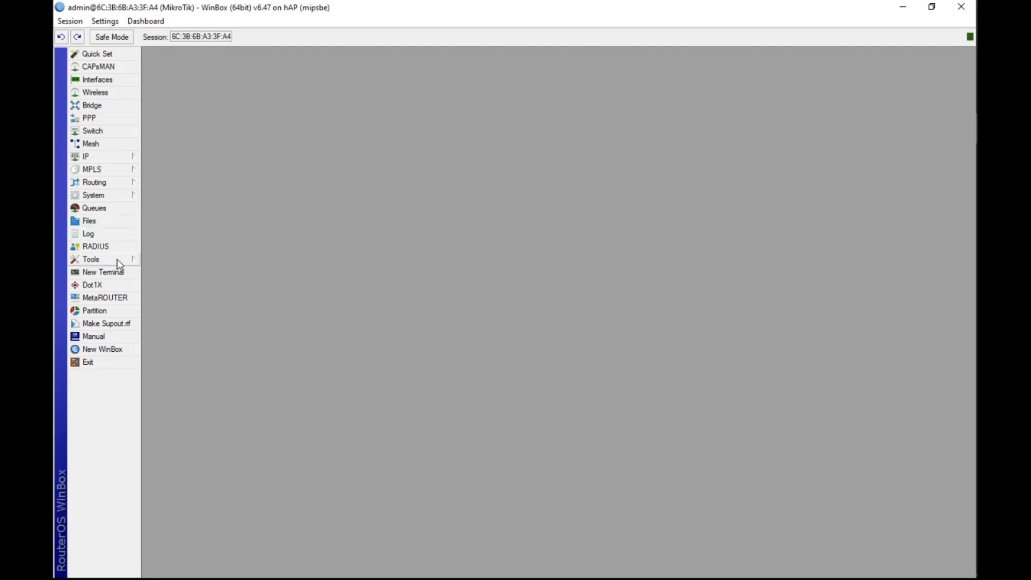
left_click(119, 195)
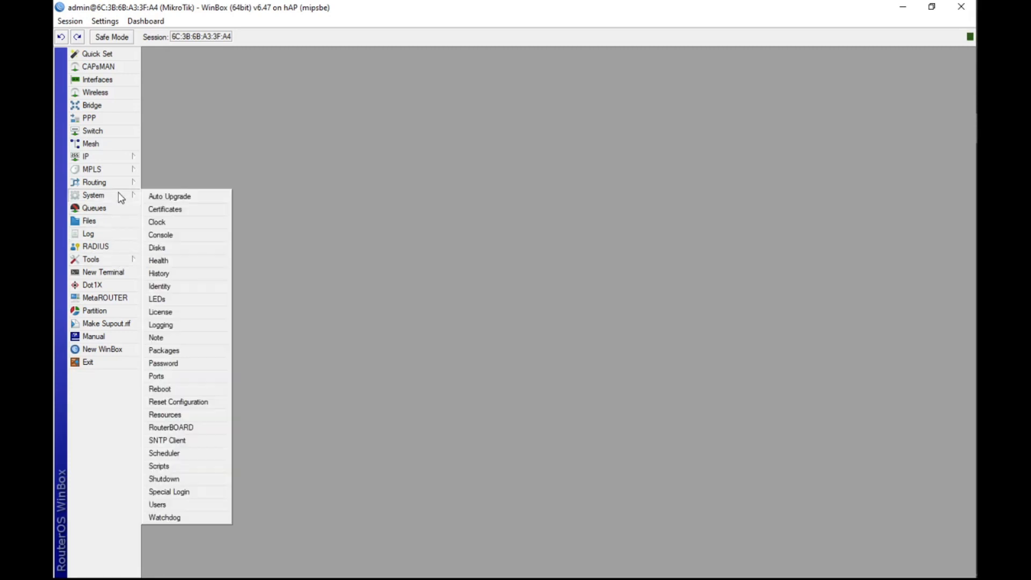
left_click(175, 401)
left_click(500, 320)
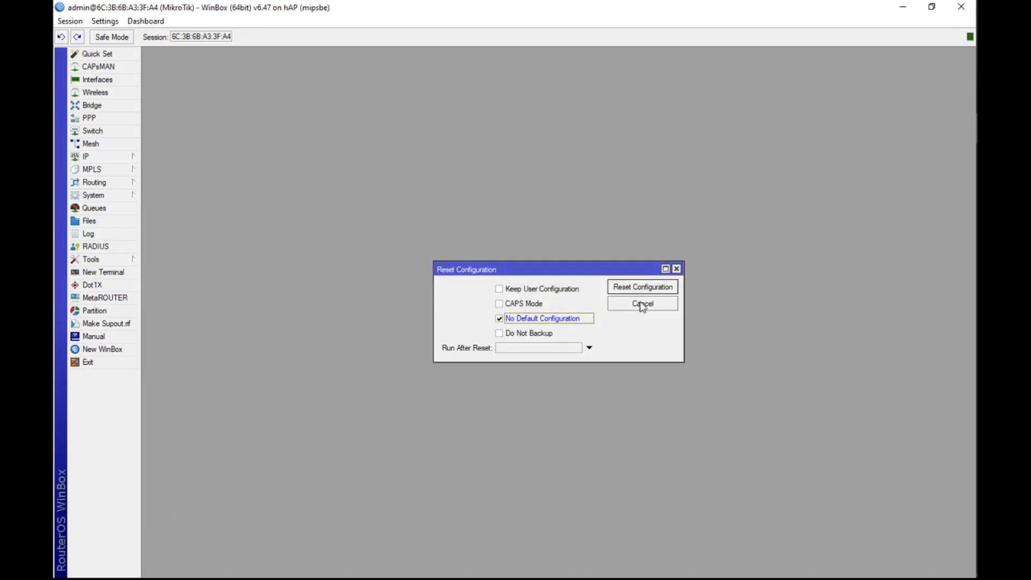
left_click(676, 268)
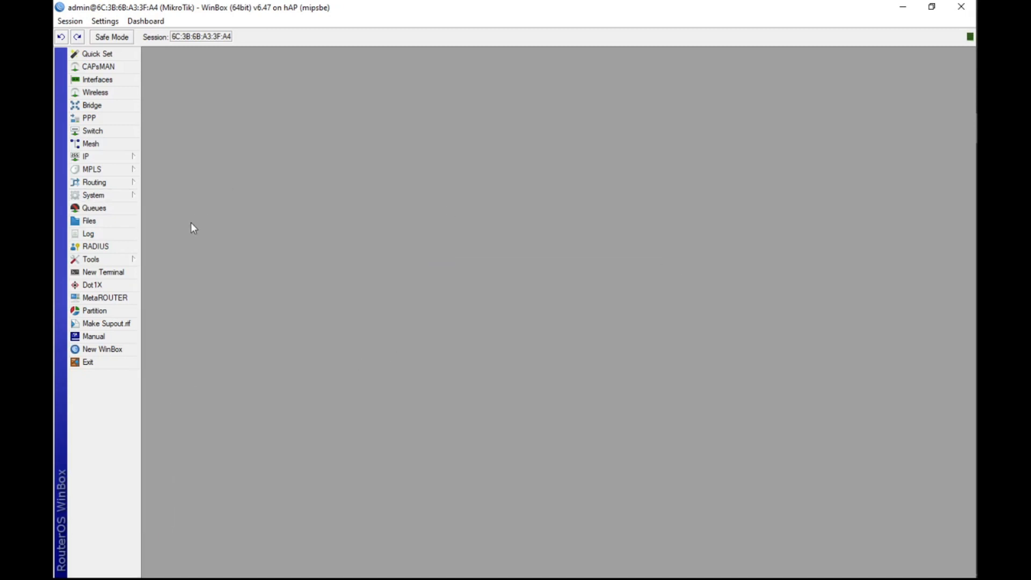
Open a new router terminal and try to run "sytem reset".
left_click(108, 272)
type("sys")
key("BackSpace")
key("BackSpace")
key("BackSpace")
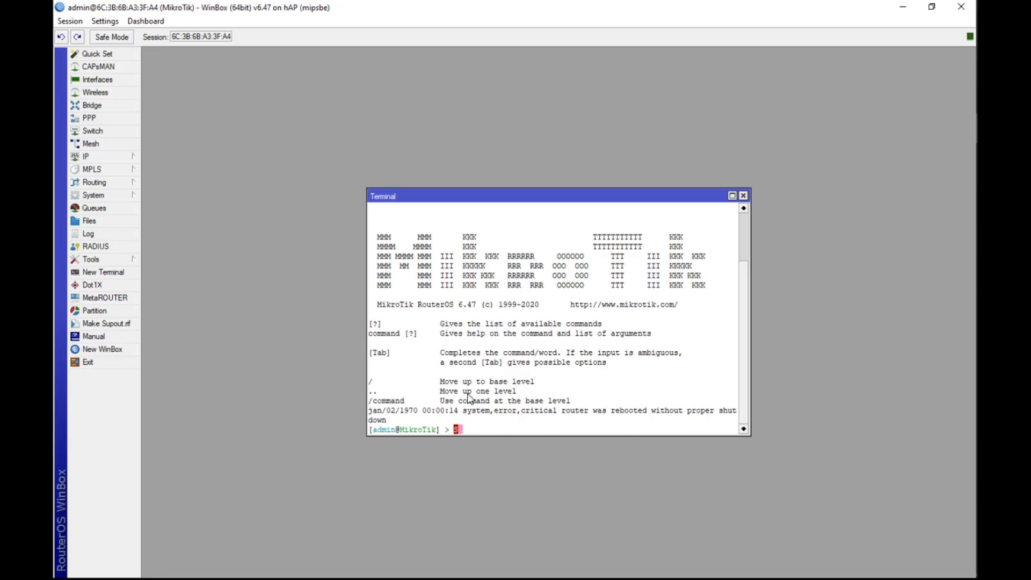
type("sytem reset")
key("Return")
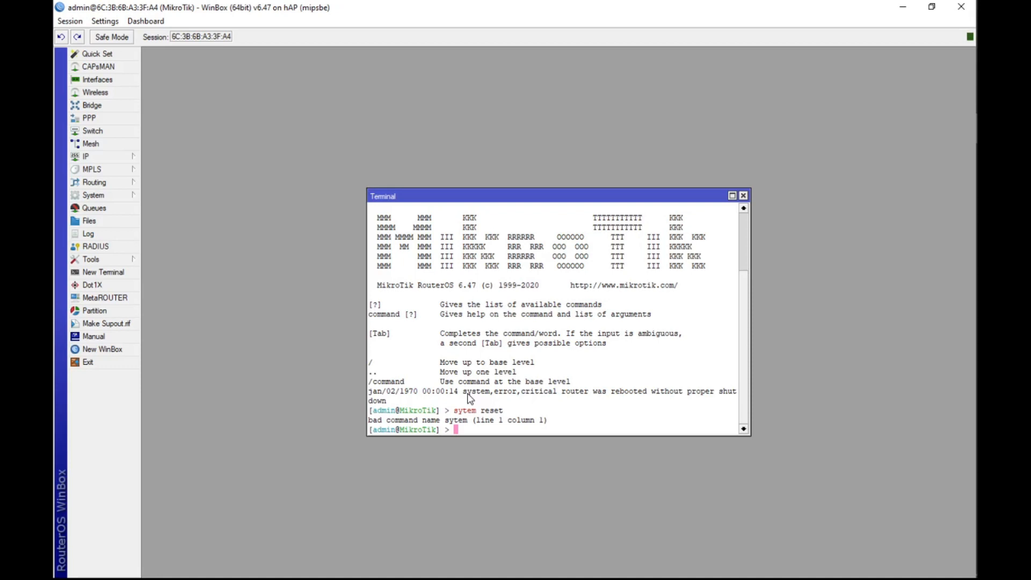
Correct the recalled terminal command to "system reset", run it, and confirm the router reset with y.
key("Up")
key("Left")
key("Left")
key("Left")
key("Left")
key("Left")
key("Left")
key("Left")
key("Left")
key("Left")
key("Left")
key("Right")
type("s")
key("Return")
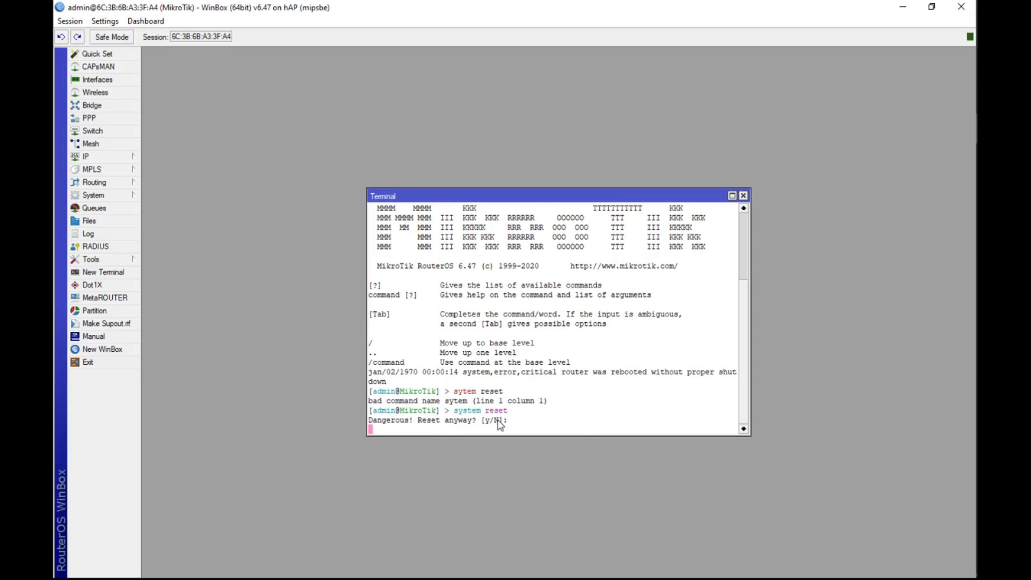
type("y")
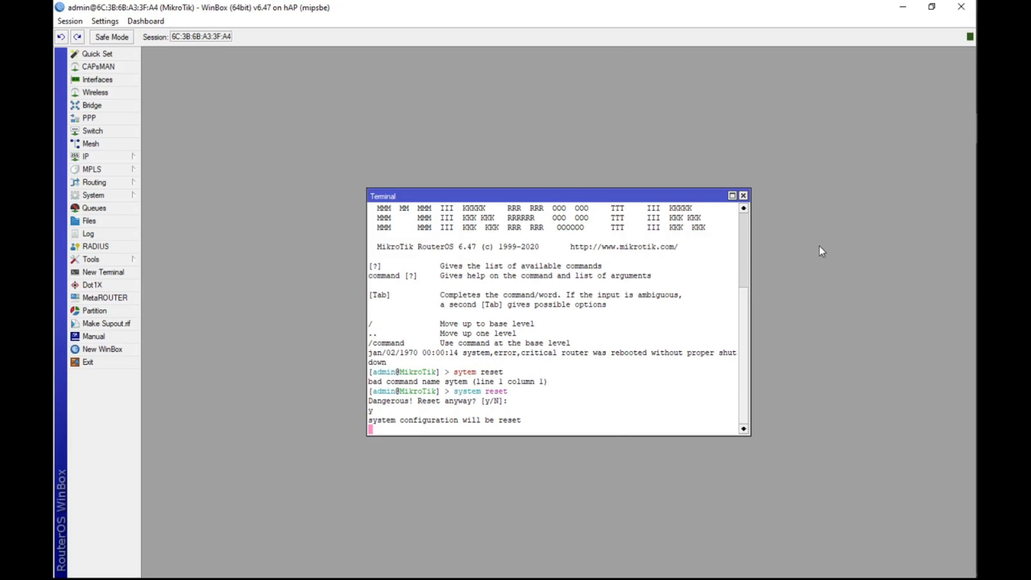
Reconnect to the router after the reset and decline making the PC discoverable on Network 4.
mouse_move(977, 158)
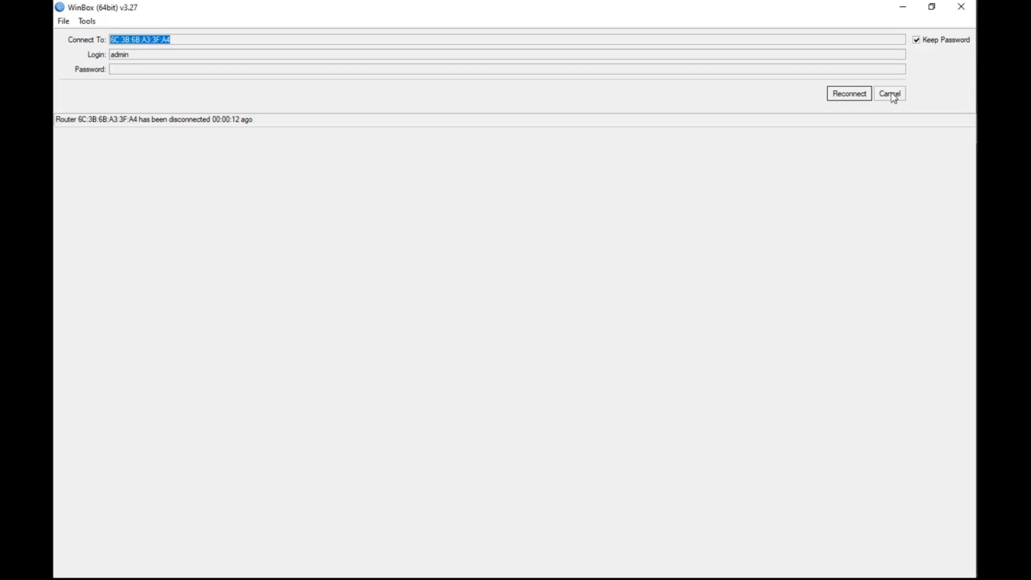
left_click(844, 95)
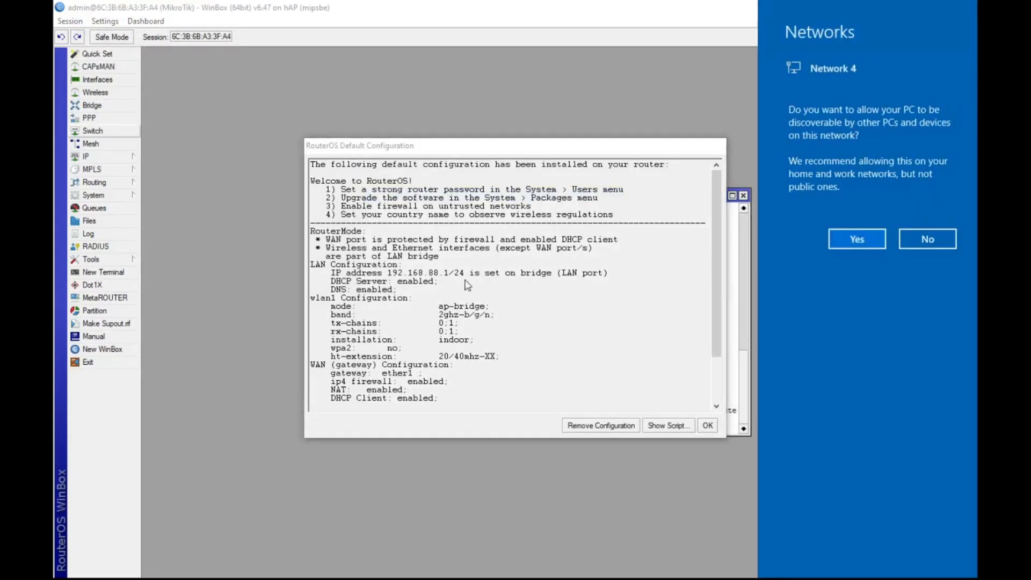
left_click(919, 239)
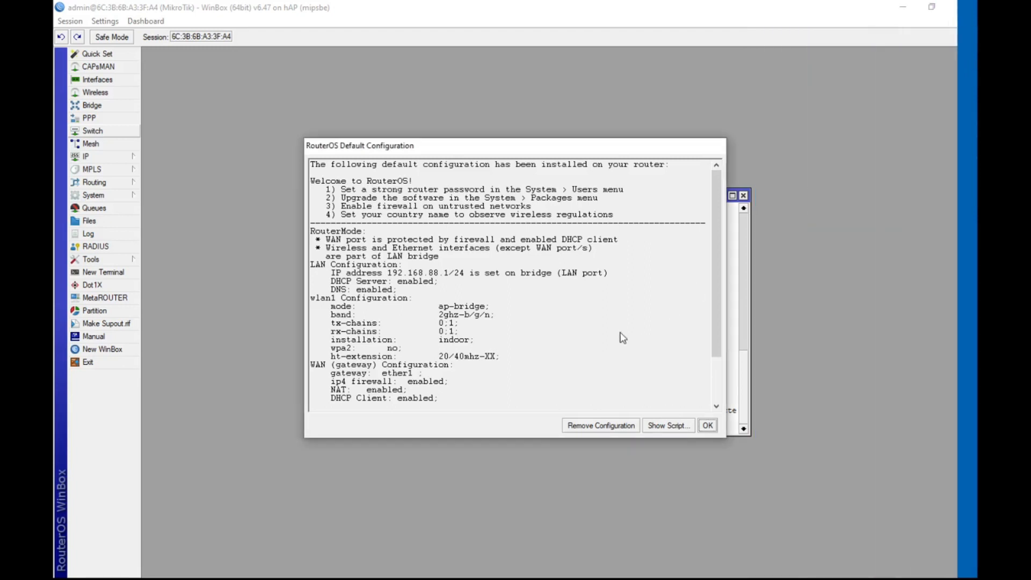
Remove the RouterOS default configuration and close the terminal.
left_click(601, 424)
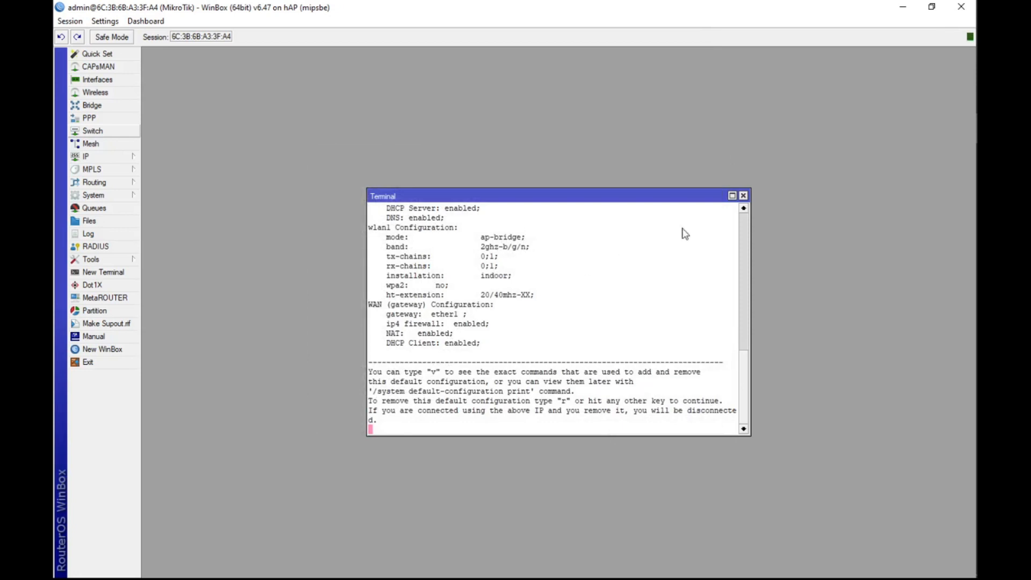
left_click(744, 196)
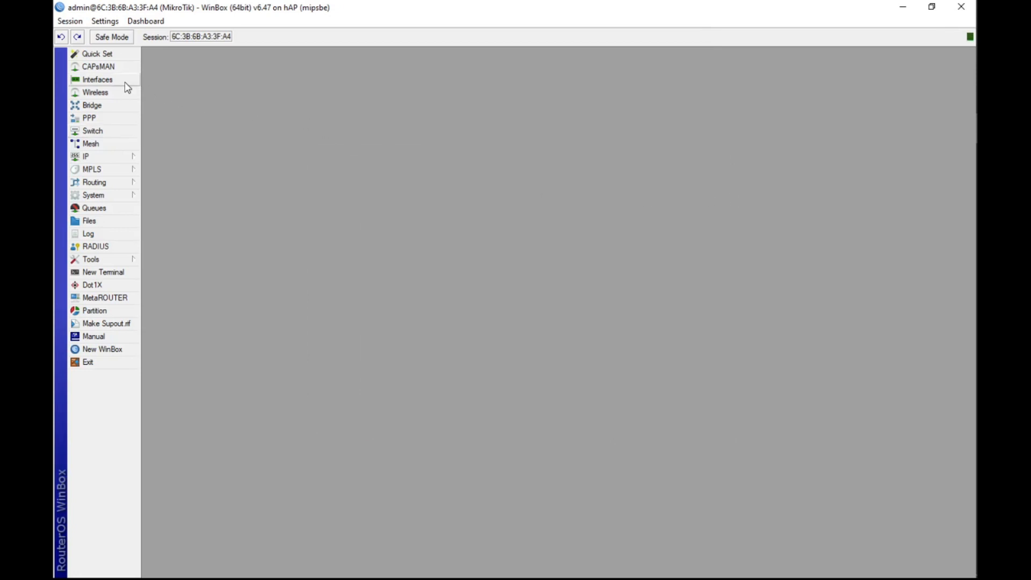
Open the router's interface list and reconnect the dropped WinBox session.
left_click(99, 83)
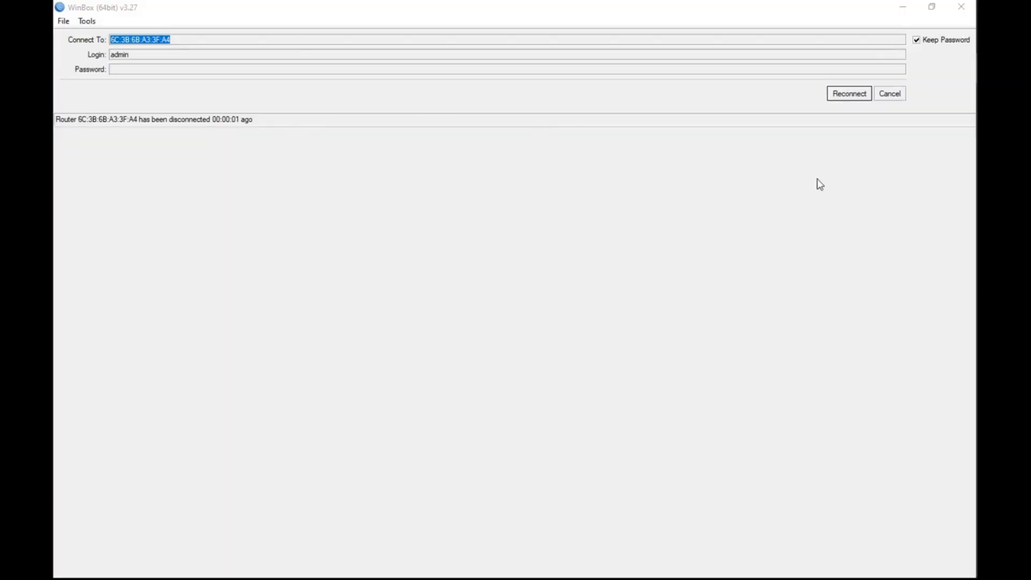
left_click(833, 93)
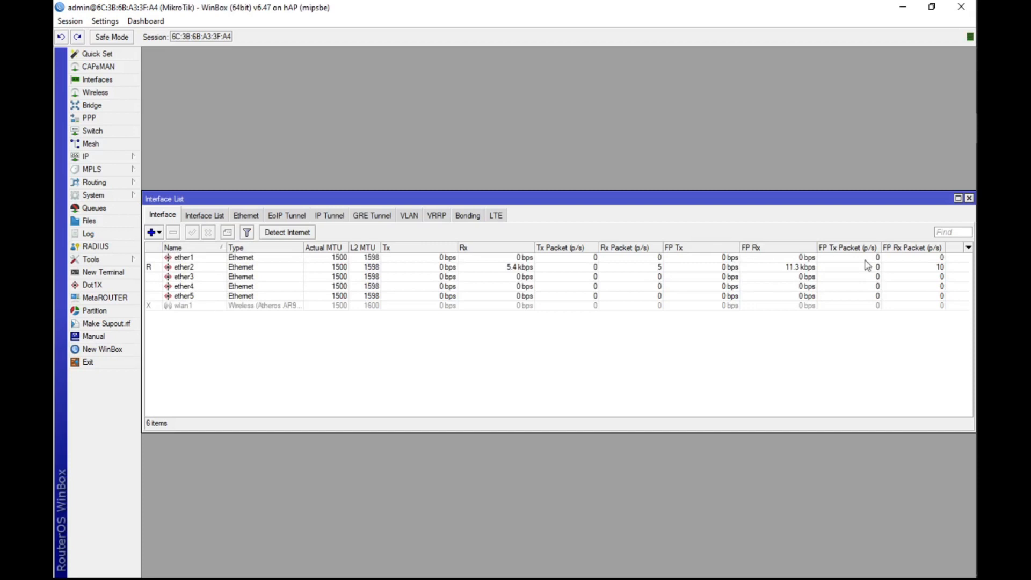
Reopen the router's interface list and examine which Ethernet ports are running.
left_click(970, 198)
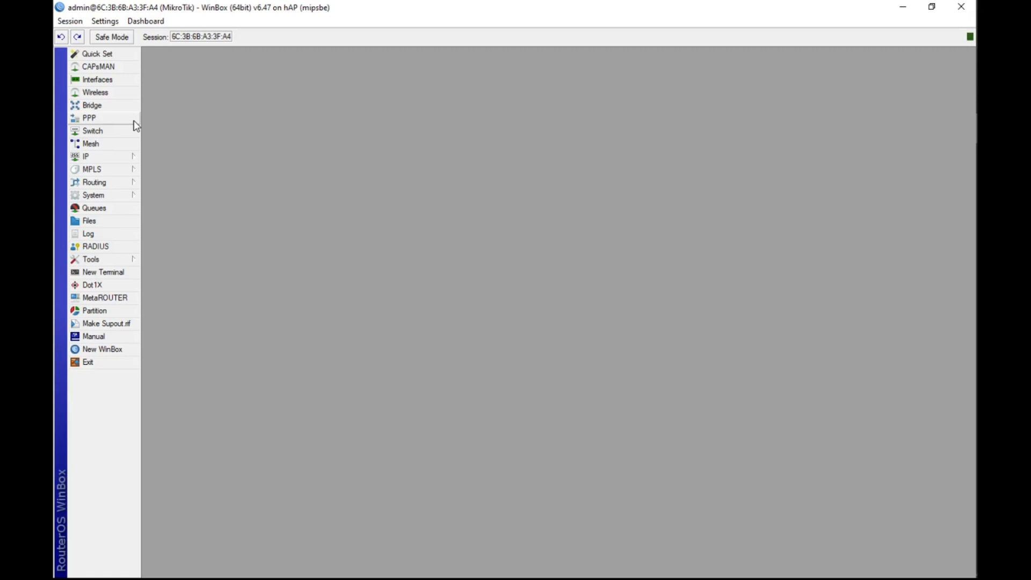
left_click(106, 80)
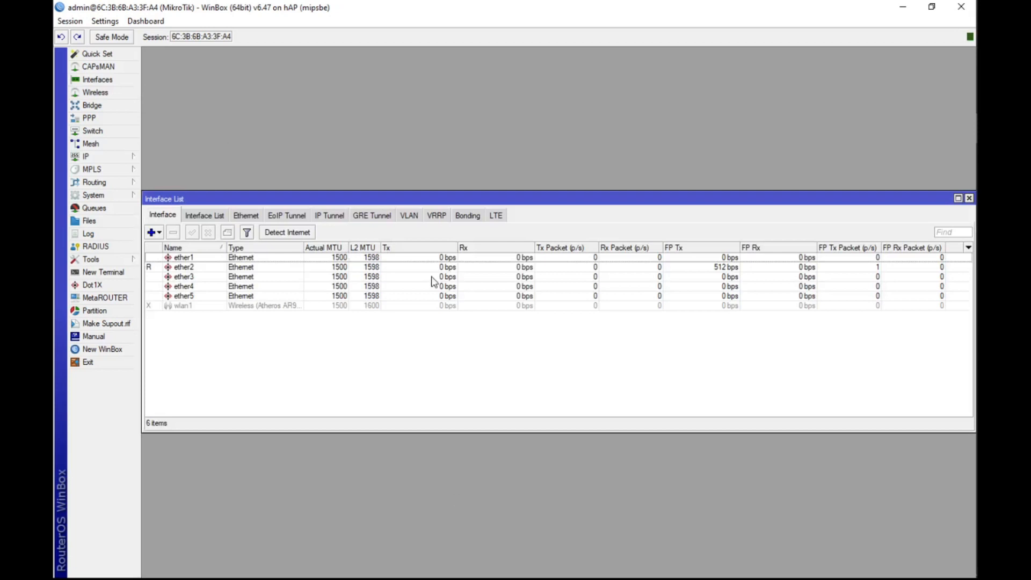
left_click_drag(905, 200, 905, 116)
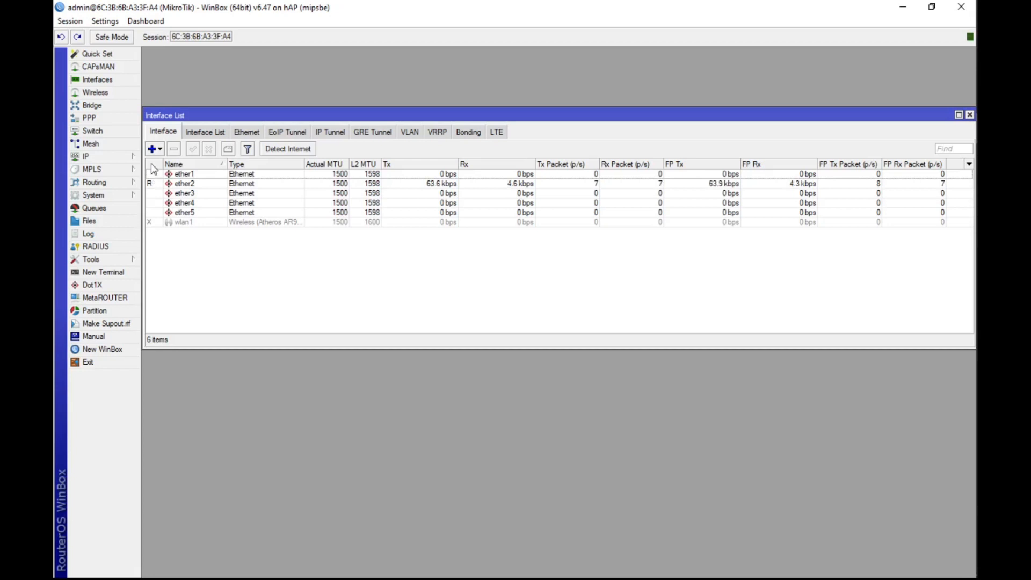
left_click(151, 176)
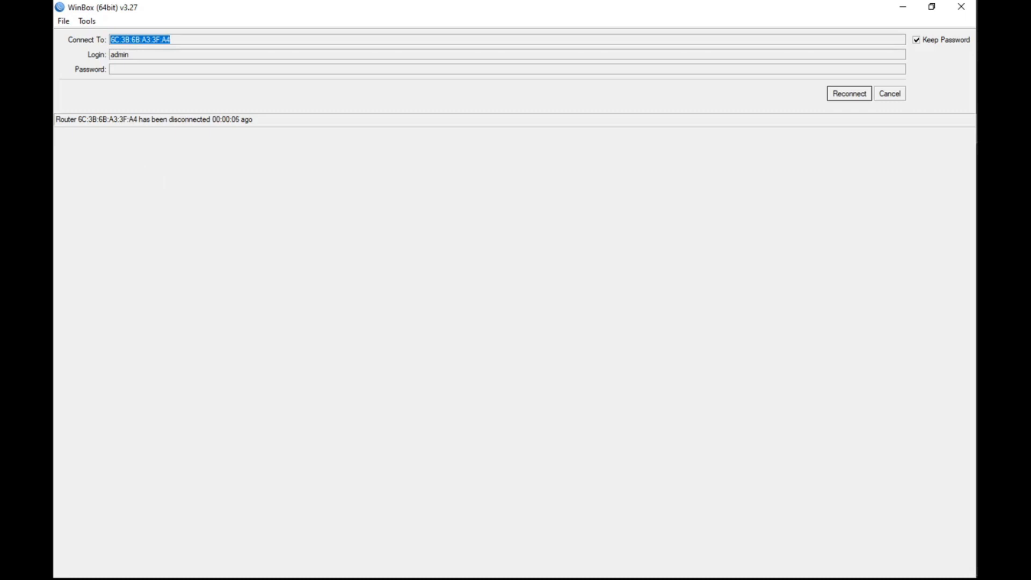
Retry the dropped router session, cancel the attempt, and return to the WinBox connection screen.
left_click(902, 7)
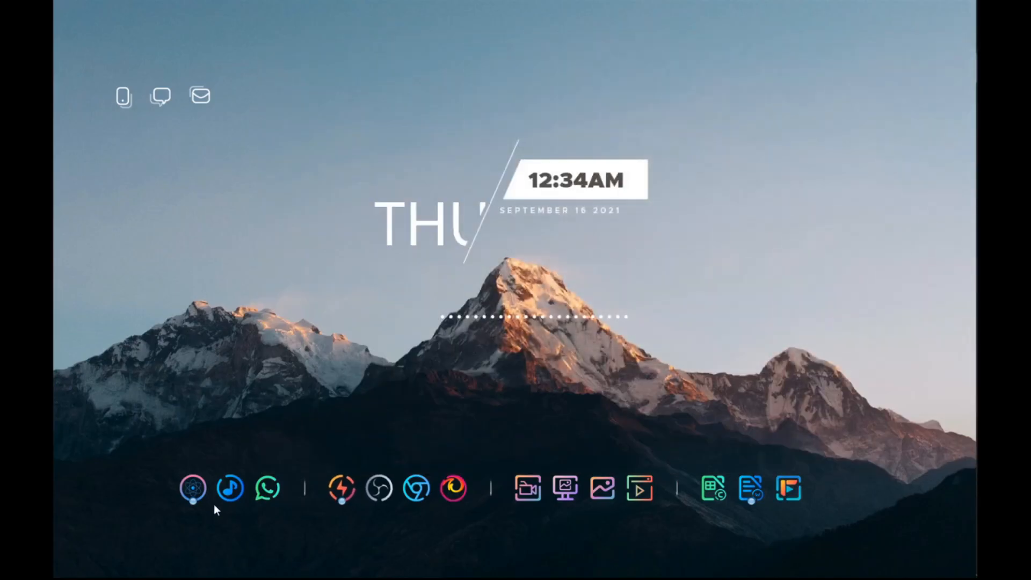
left_click(201, 488)
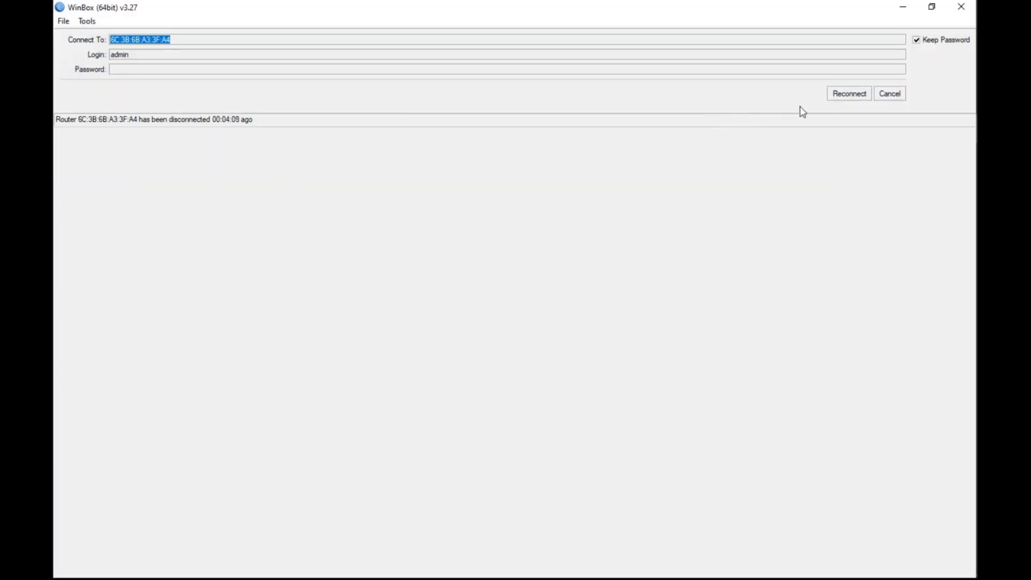
left_click(841, 95)
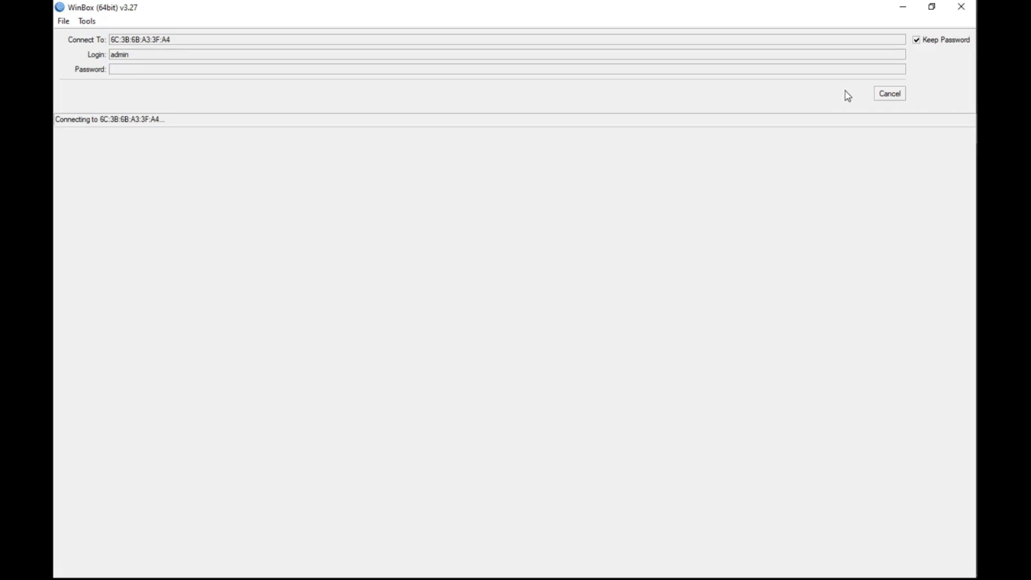
left_click(890, 95)
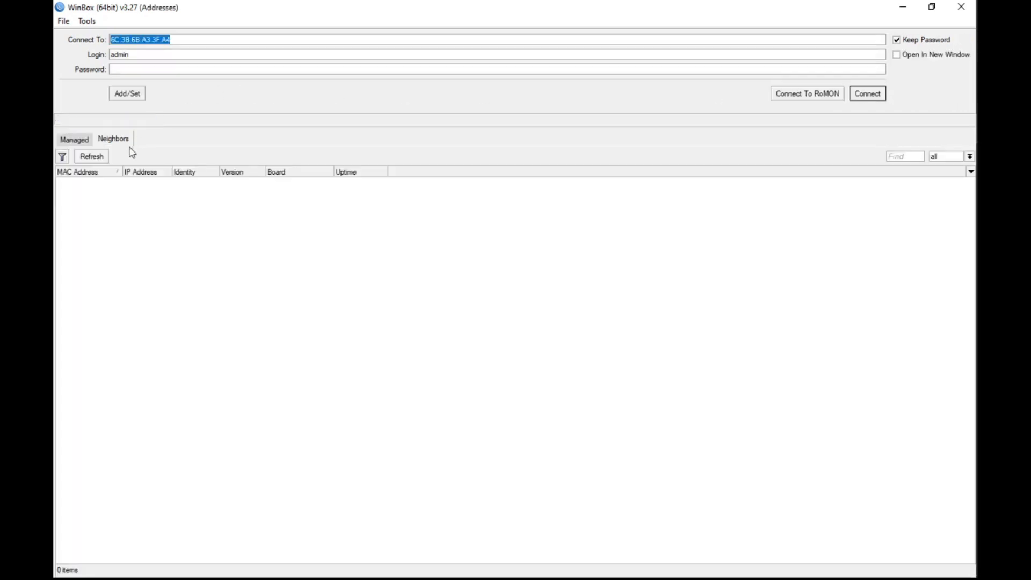
Refresh the discovered neighbors and connect as admin to the RB951Ui-2nD router found there.
left_click(94, 157)
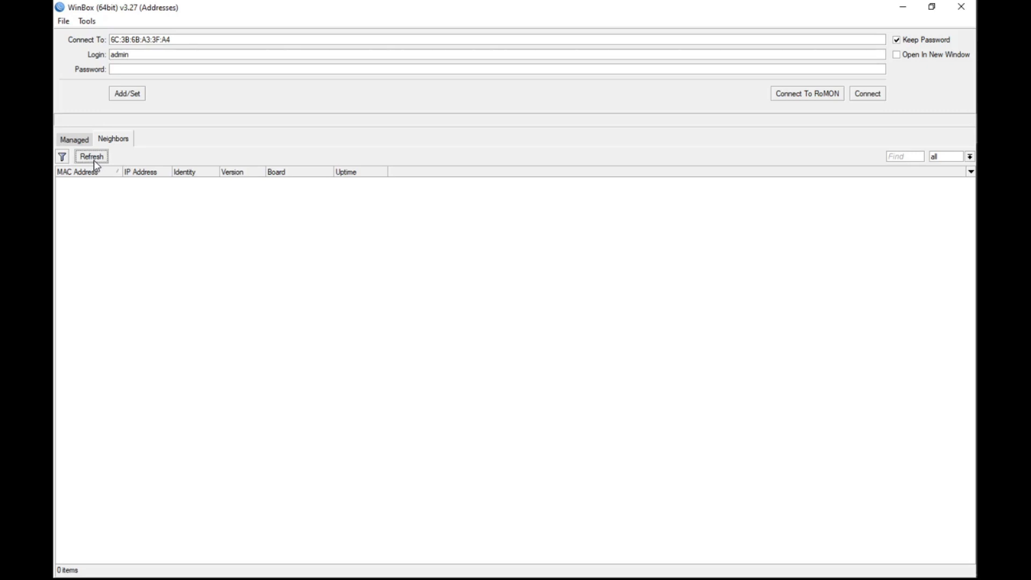
left_click(92, 181)
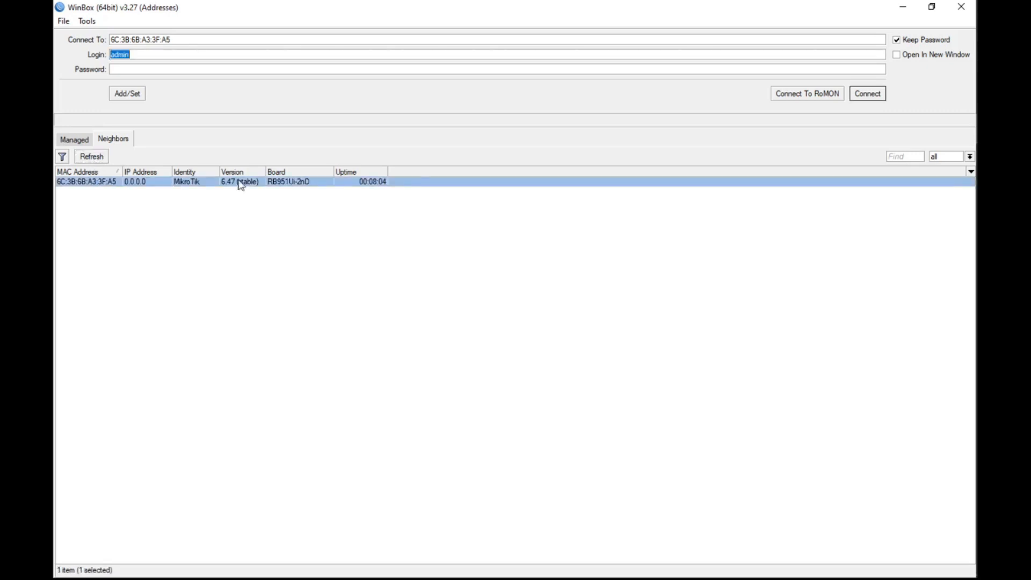
left_click(865, 95)
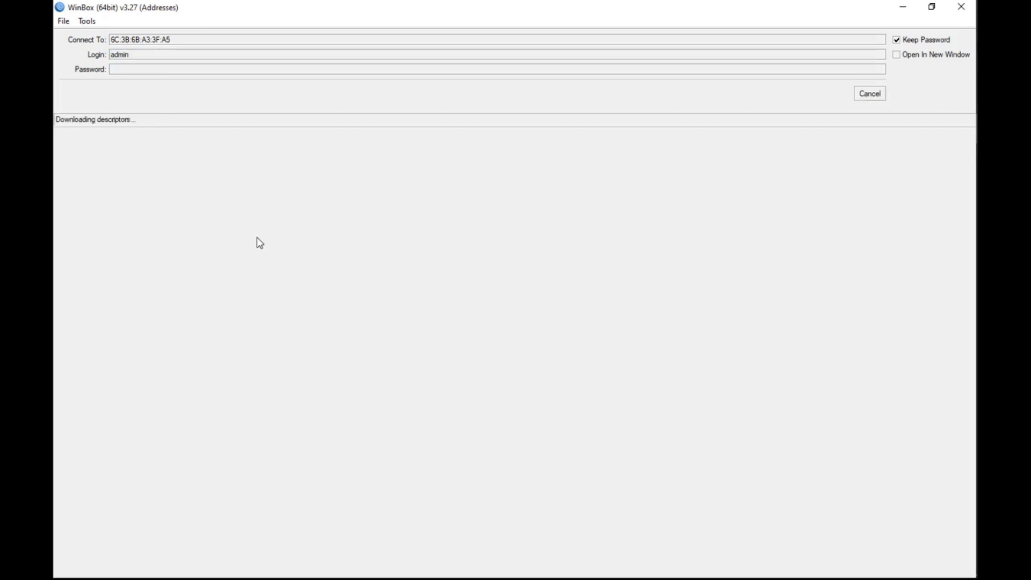
left_click(486, 10)
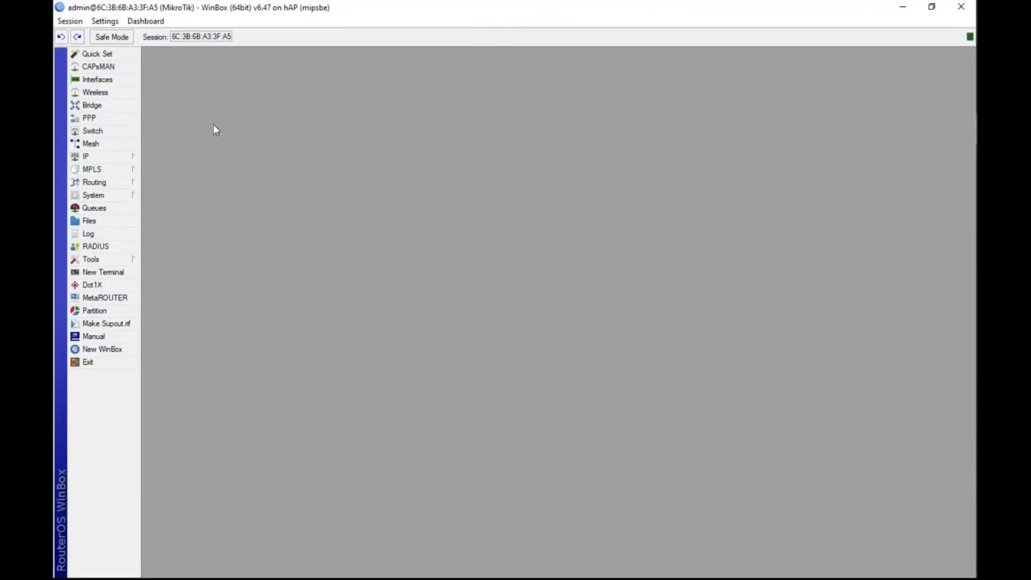
Open the interface list and compare its running ports with the network topology diagram in Word.
left_click(94, 79)
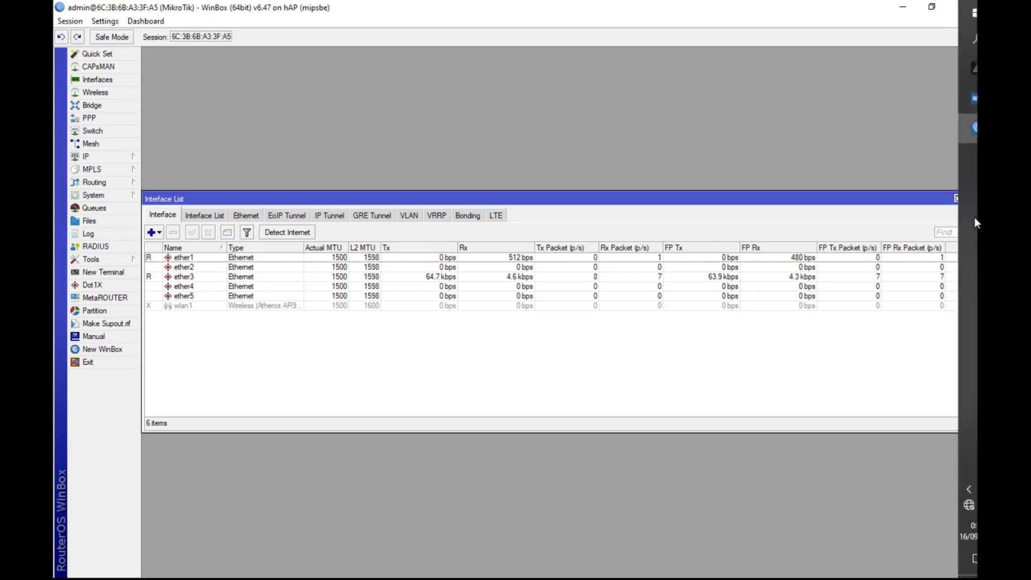
left_click(957, 99)
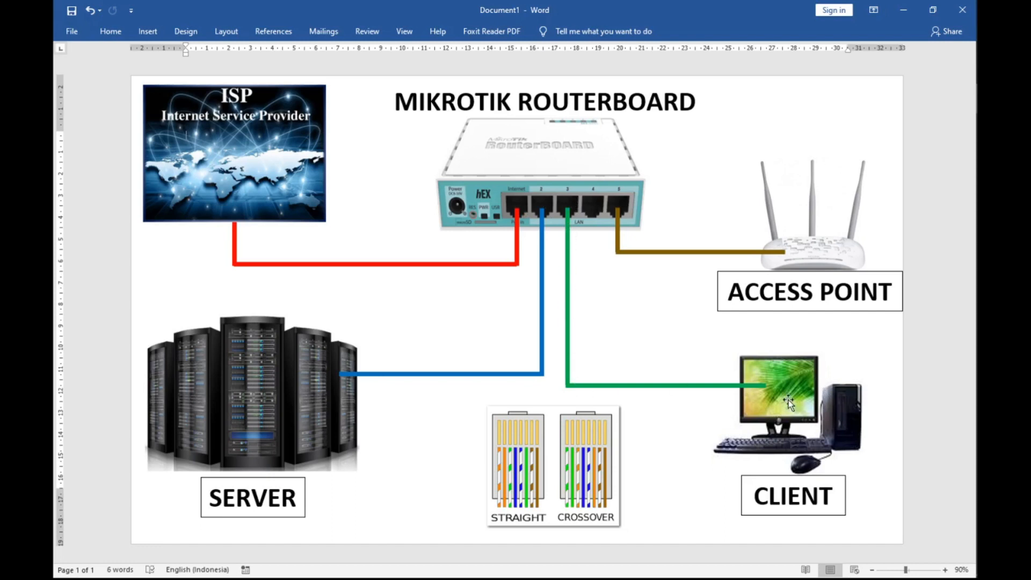
left_click(906, 11)
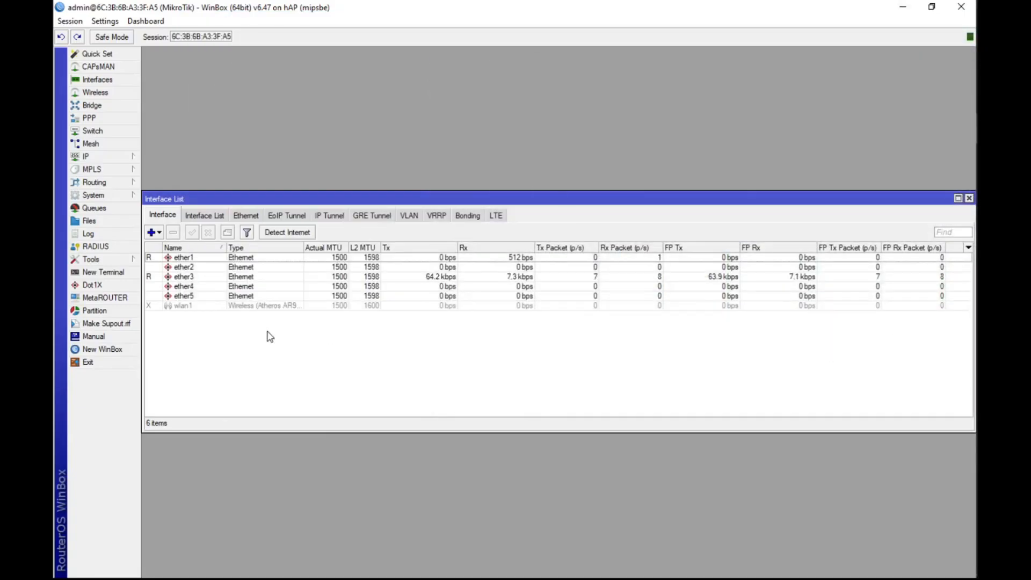
left_click_drag(495, 198, 488, 71)
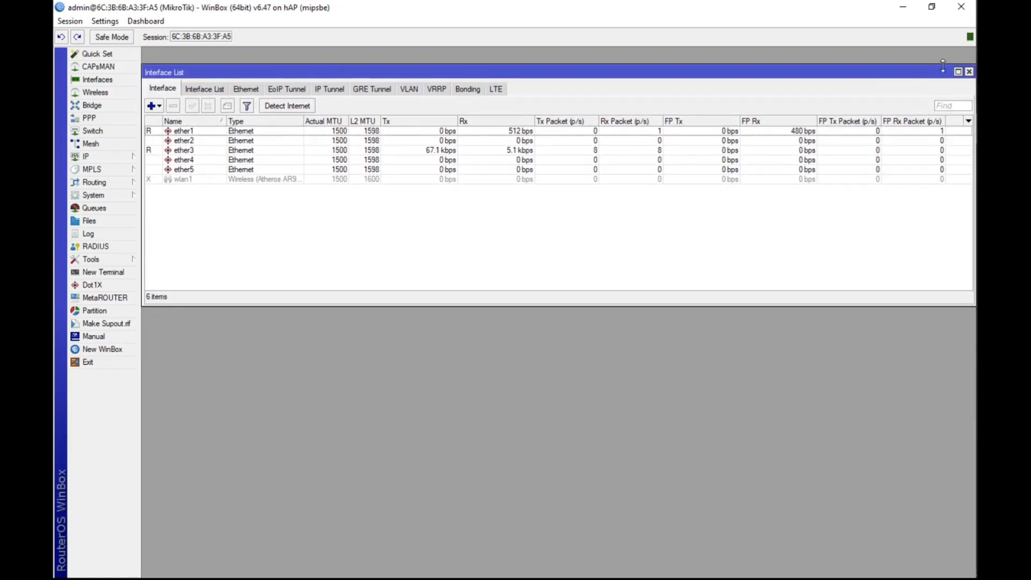
Reopen the interface list and widen its Name column.
left_click(969, 72)
left_click(118, 81)
left_click_drag(222, 120, 253, 120)
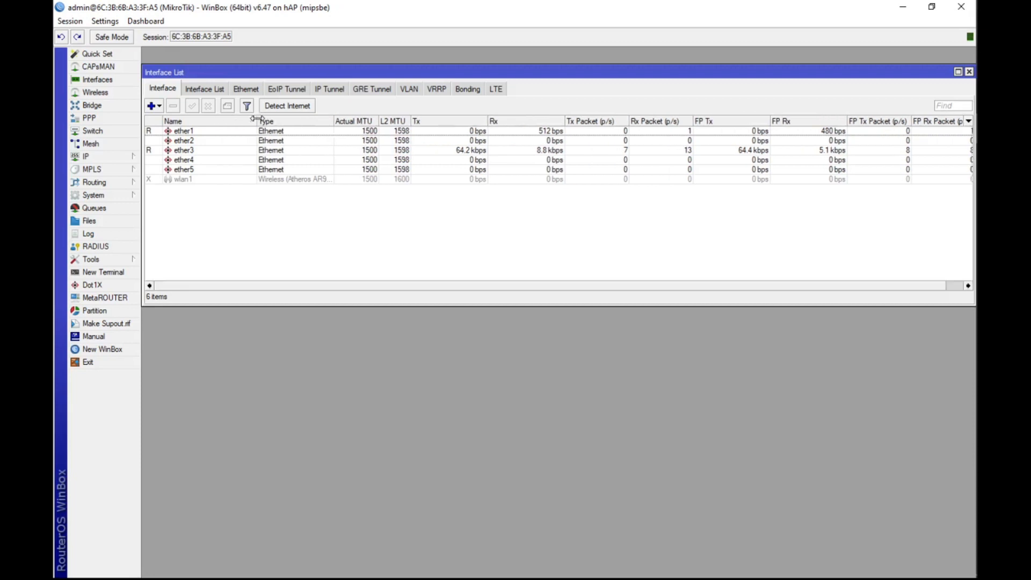
Rename the ether1 interface as ether1-Gatway and apply the change.
double_click(208, 133)
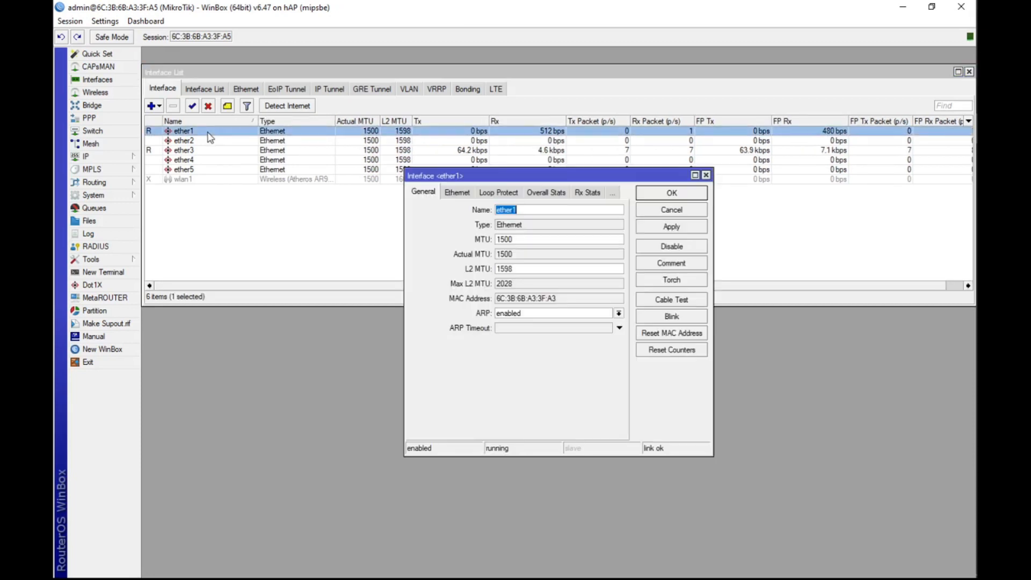
left_click(544, 209)
type("-")
type("Gatway")
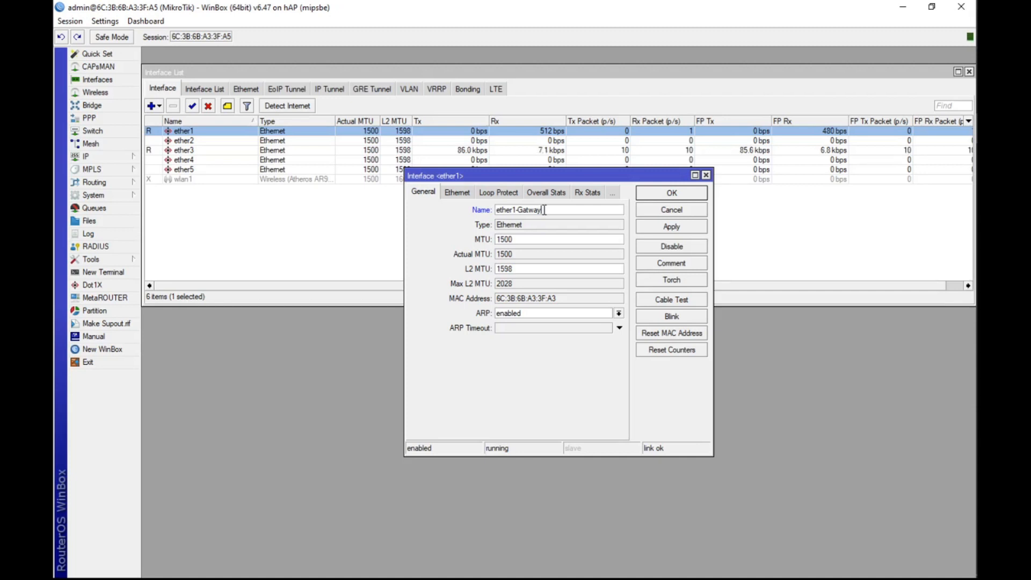
left_click(670, 228)
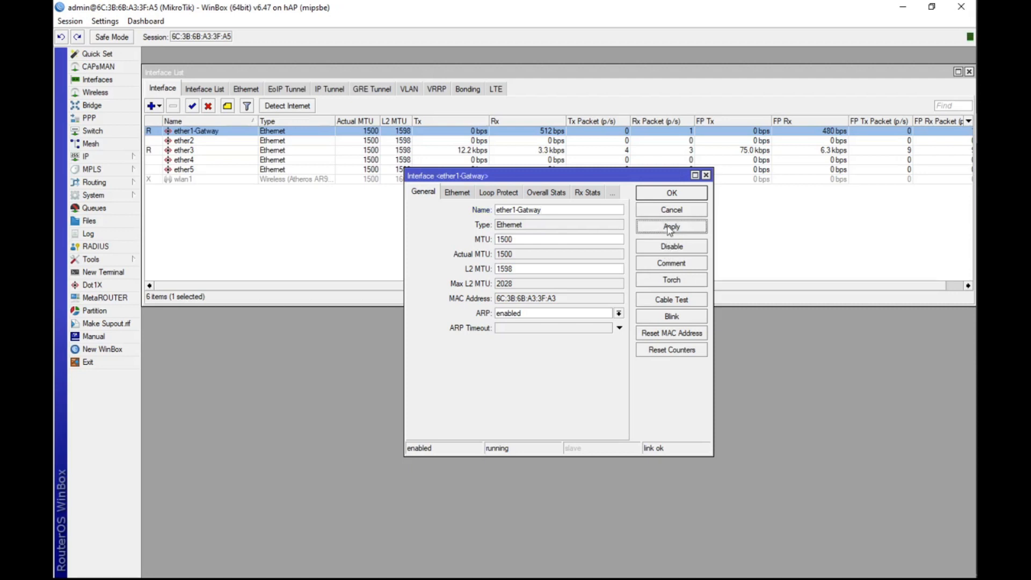
left_click(674, 200)
Rename the ether3 interface as ether3-Client, apply the change, and close the interface list.
double_click(228, 151)
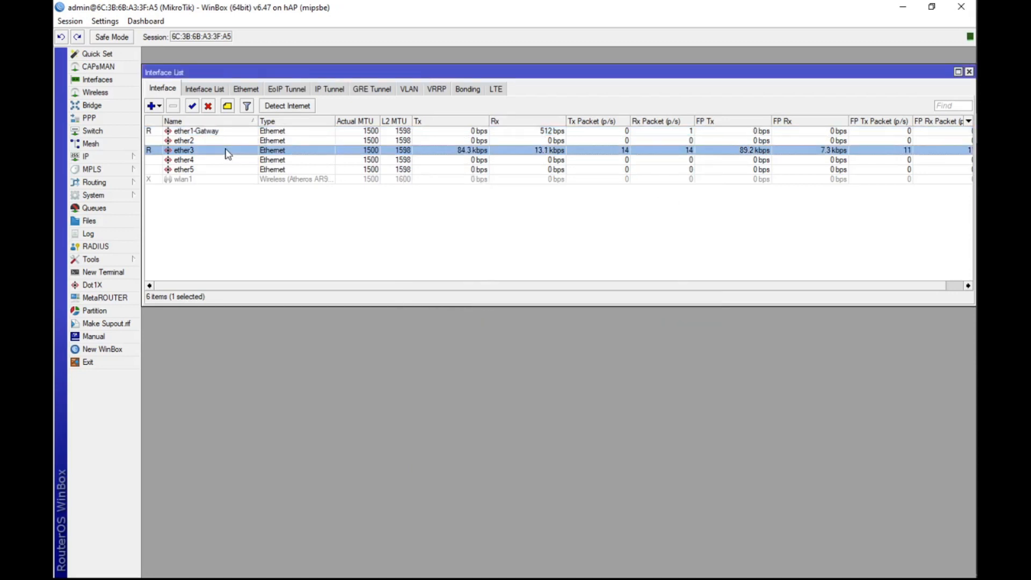
left_click(542, 209)
type("-")
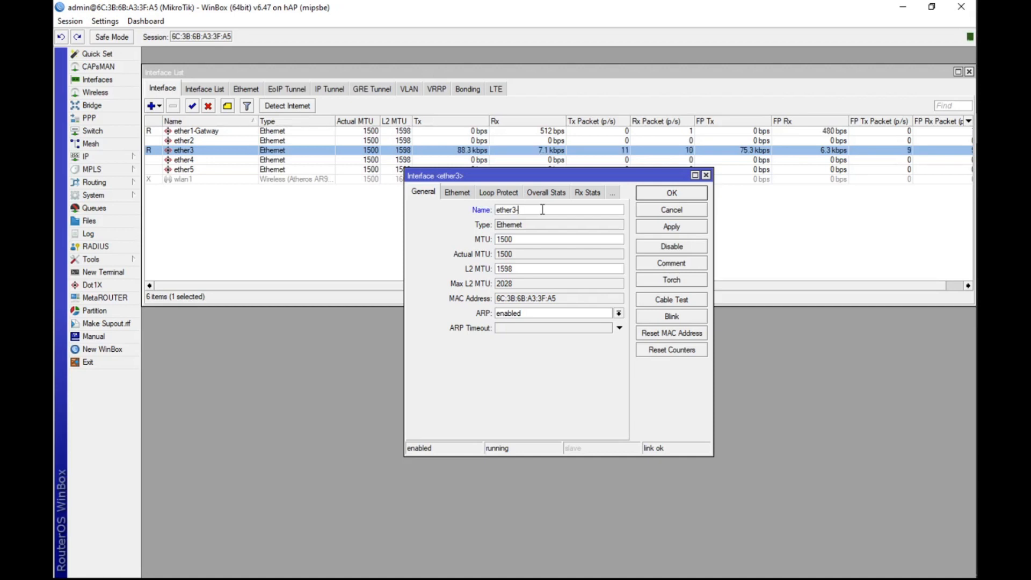
type("Client")
left_click(672, 227)
left_click(677, 195)
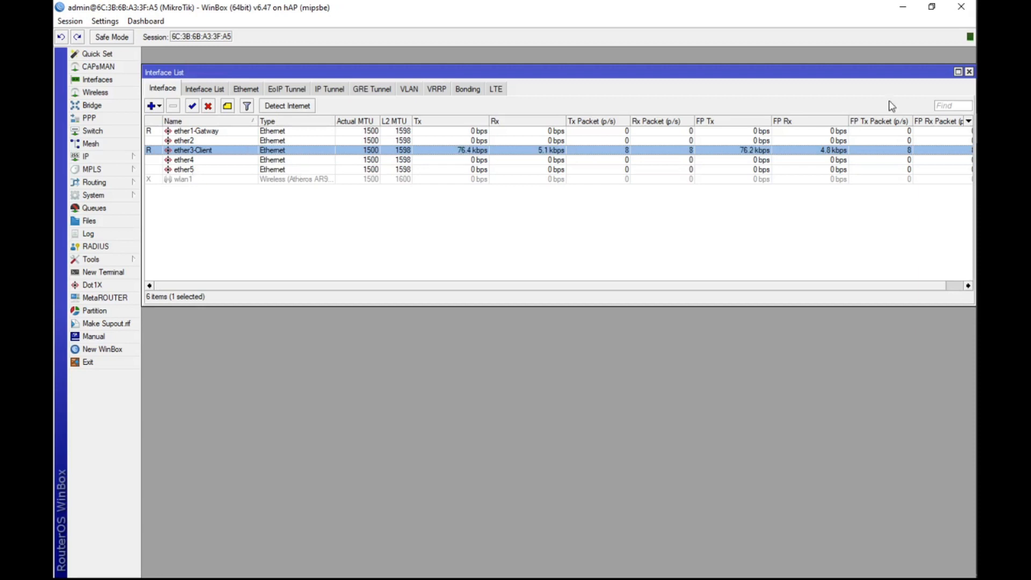
left_click(968, 72)
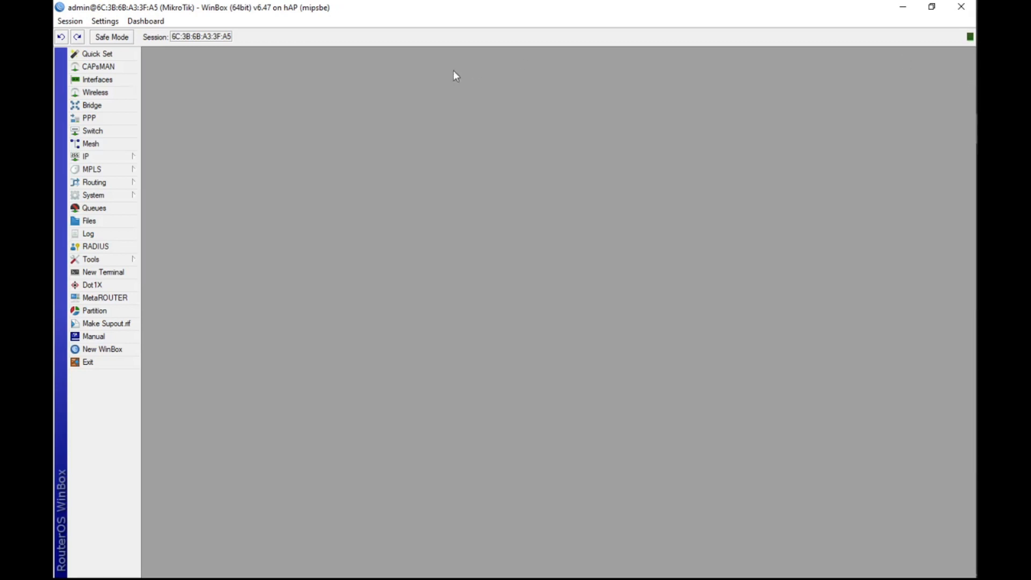
Add the IP address 192.168.3.0/24 for the ether3-Client interface to the router's address list.
left_click(108, 155)
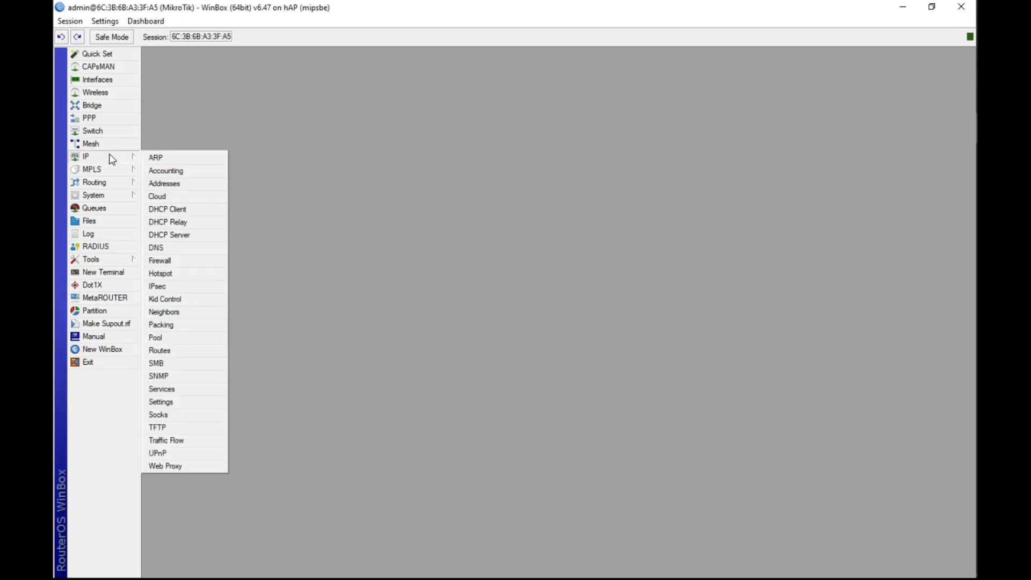
left_click(167, 184)
left_click_drag(478, 209, 372, 96)
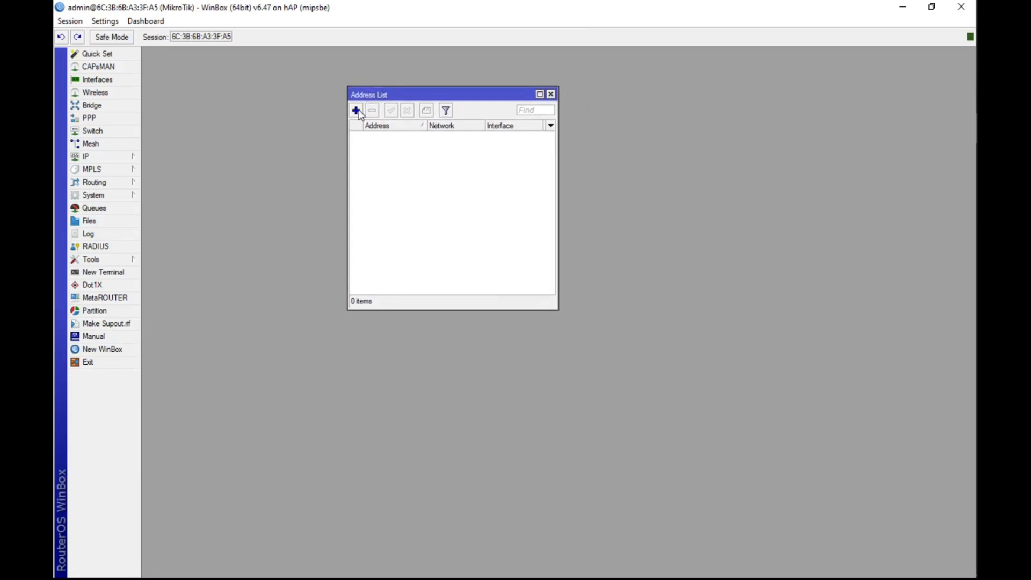
left_click(356, 111)
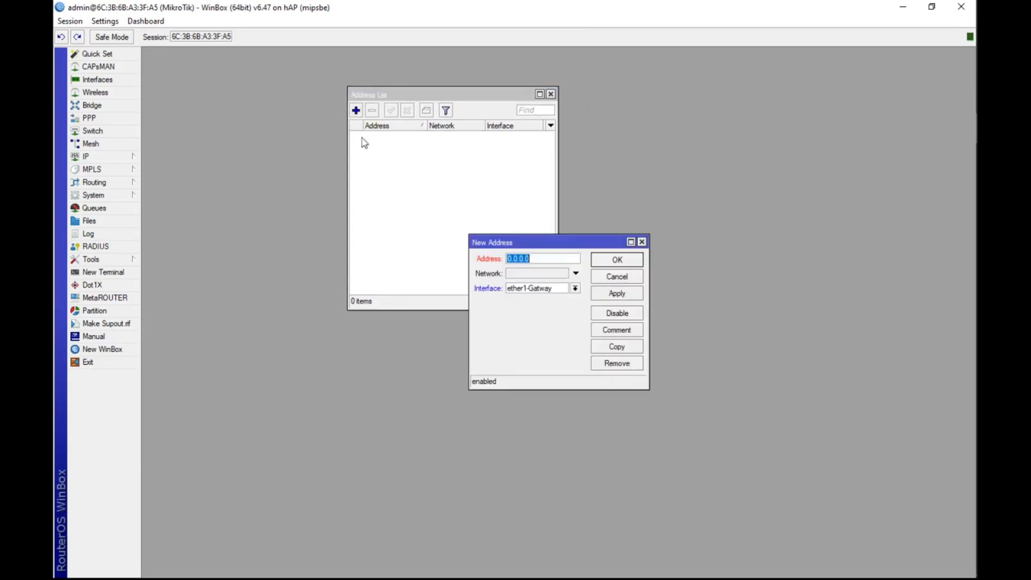
left_click_drag(516, 232, 613, 94)
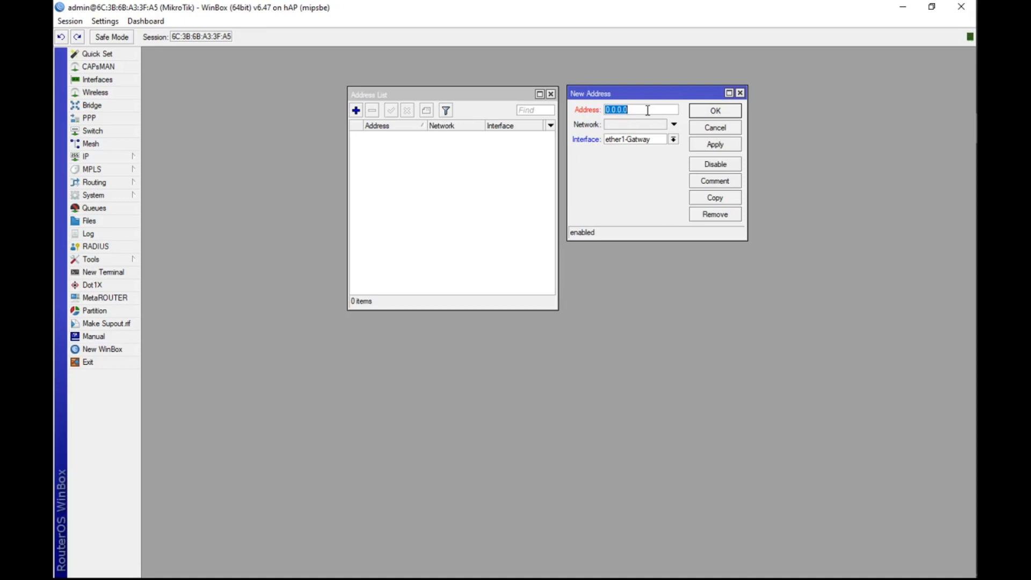
type("192.168.3.1")
key("BackSpace")
type("0/24")
left_click(674, 140)
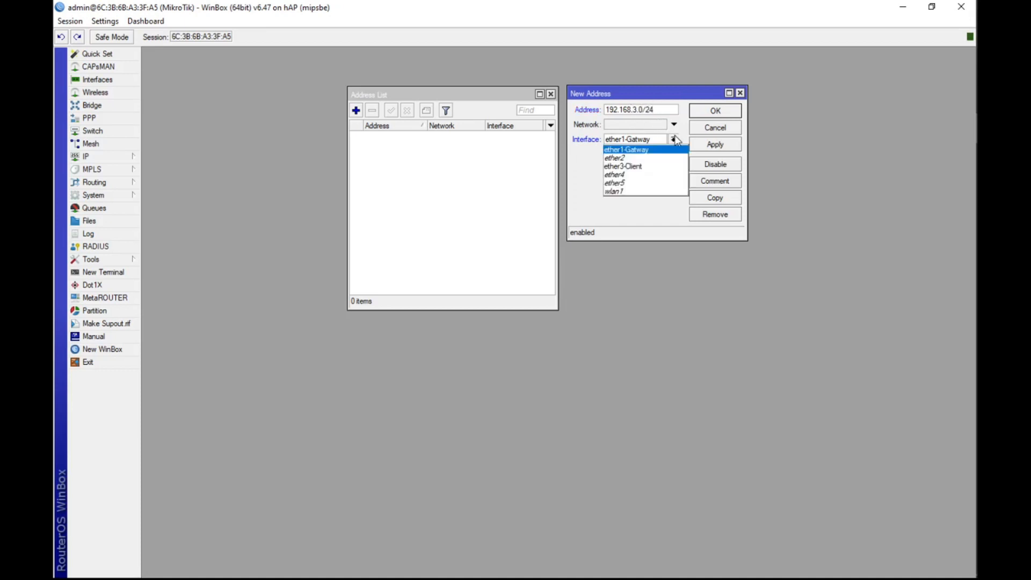
left_click(633, 167)
left_click(709, 148)
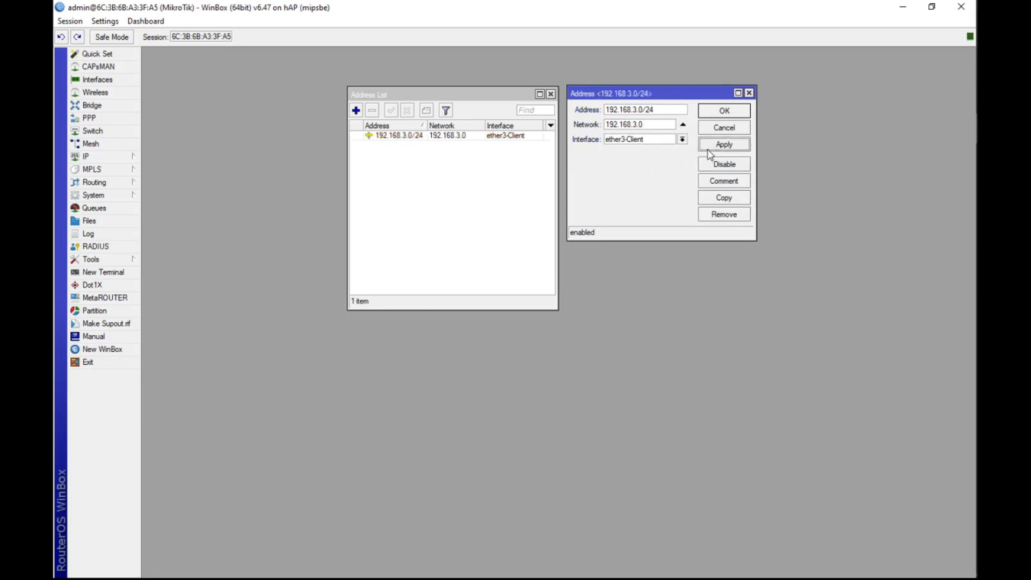
Change the ether3-Client IP address to 192.168.3.1/24 and save the entry.
left_click(643, 110)
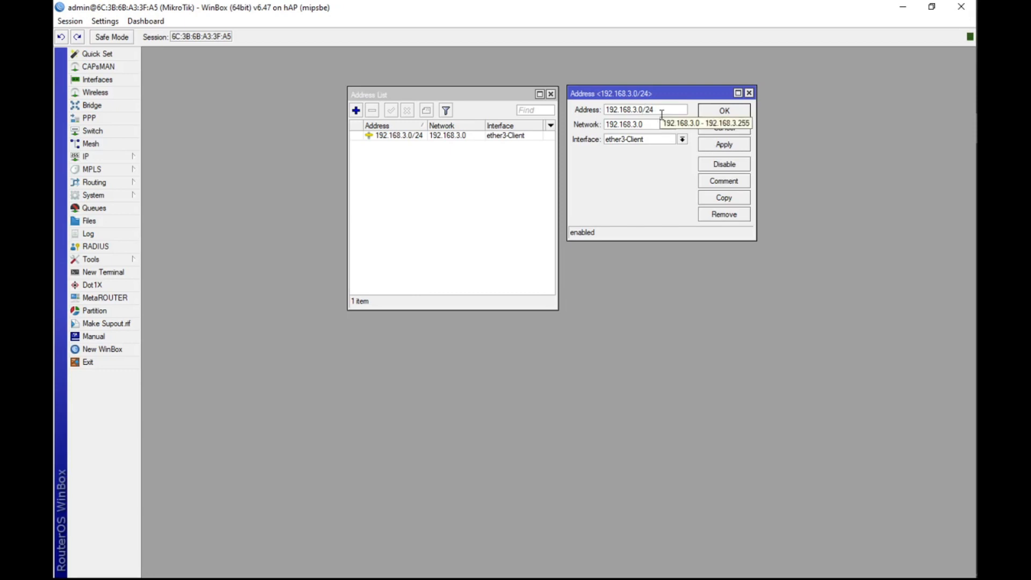
key("BackSpace")
type("1")
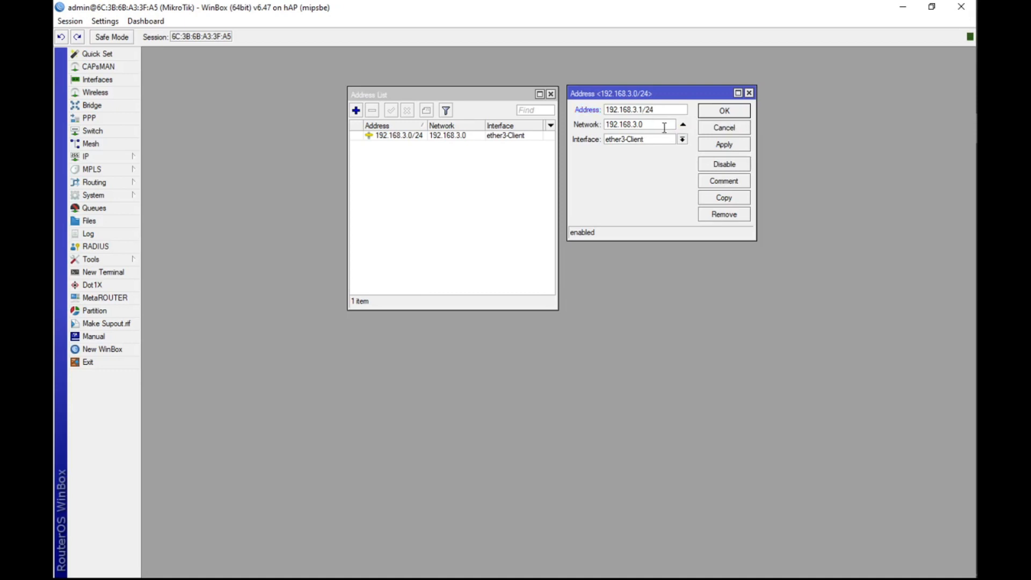
left_click_drag(643, 124, 609, 108)
left_click(644, 108)
left_click(722, 144)
left_click(726, 110)
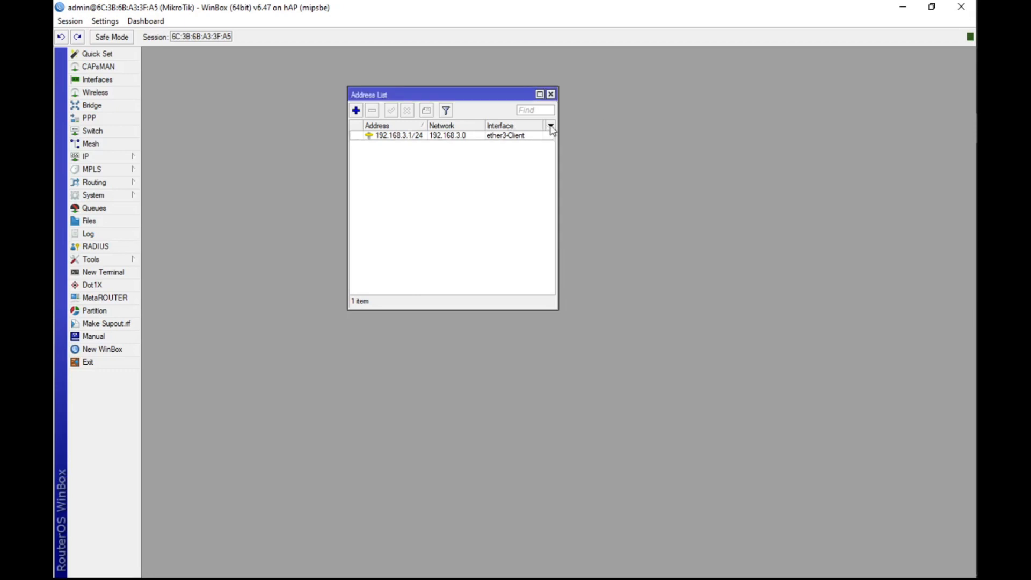
Widen the address list and its Address column, shorten the window, and move it out of the way.
left_click_drag(428, 125, 507, 109)
left_click_drag(615, 152, 630, 153)
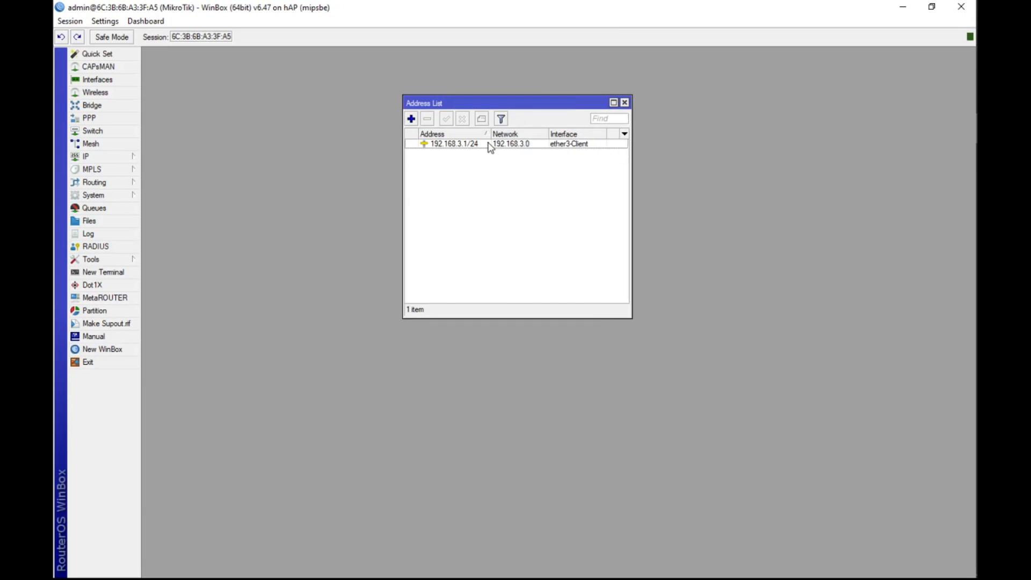
mouse_move(490, 148)
left_click_drag(545, 318, 532, 231)
left_click_drag(516, 104, 748, 101)
Add a DHCP client on the ether1-Gatway interface, keeping peer DNS, peer NTP and the default route enabled.
left_click(109, 154)
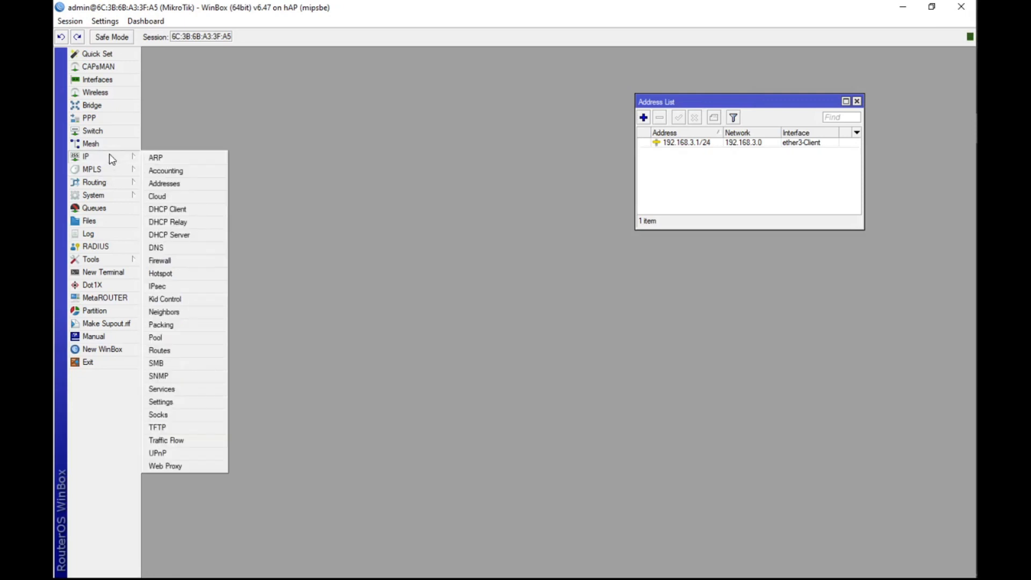
left_click(269, 125)
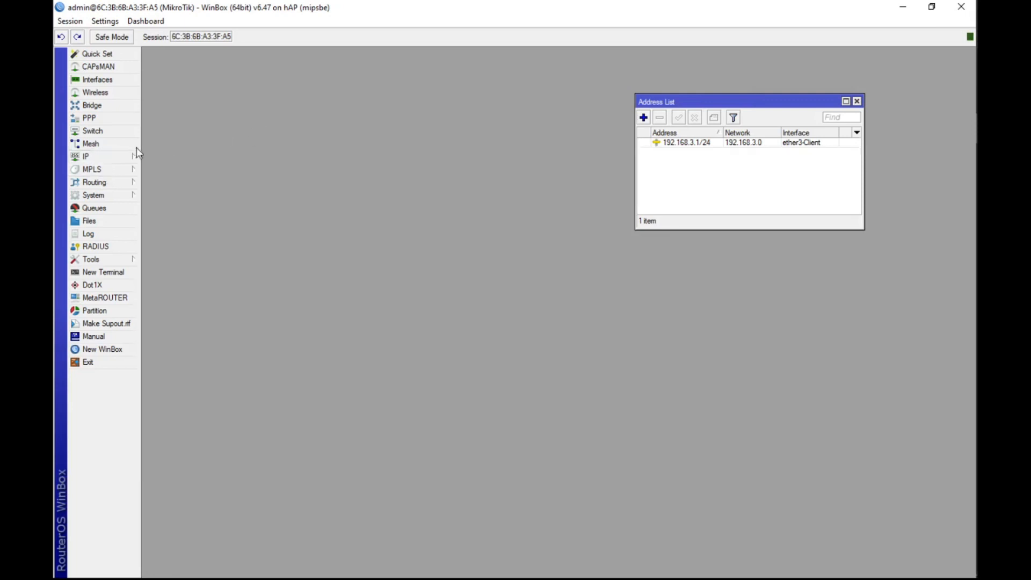
left_click(96, 160)
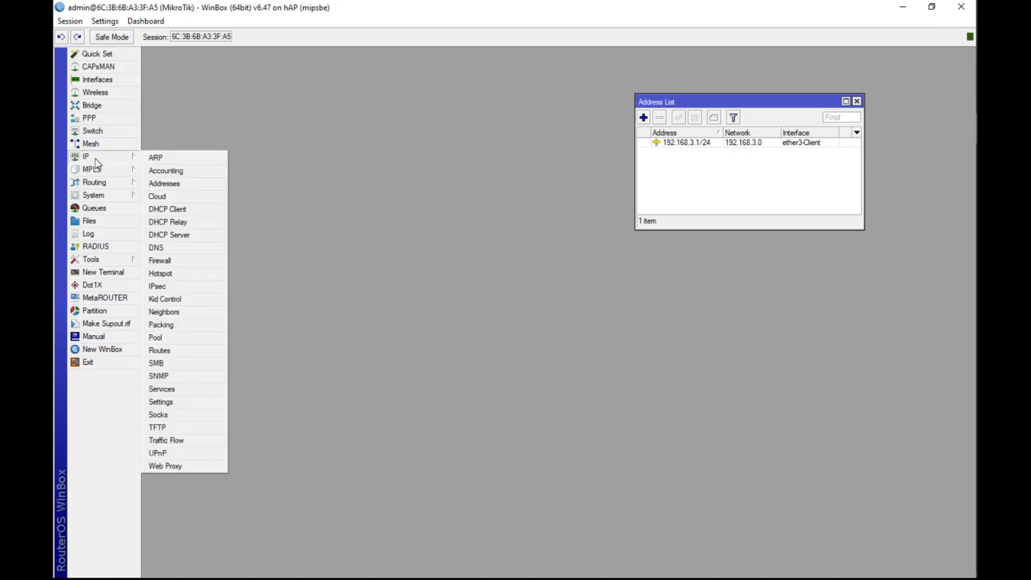
left_click(168, 210)
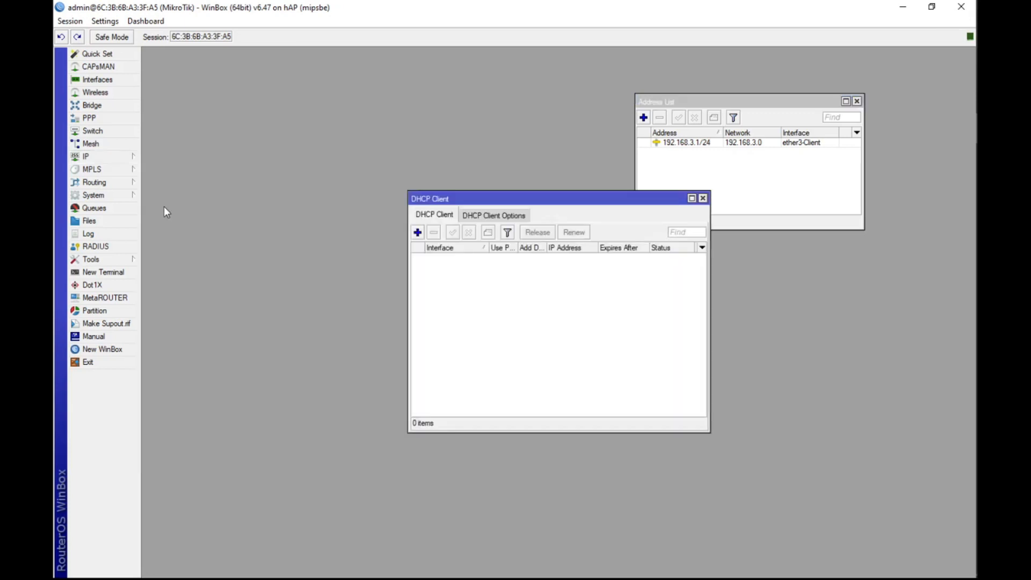
left_click_drag(542, 206, 367, 173)
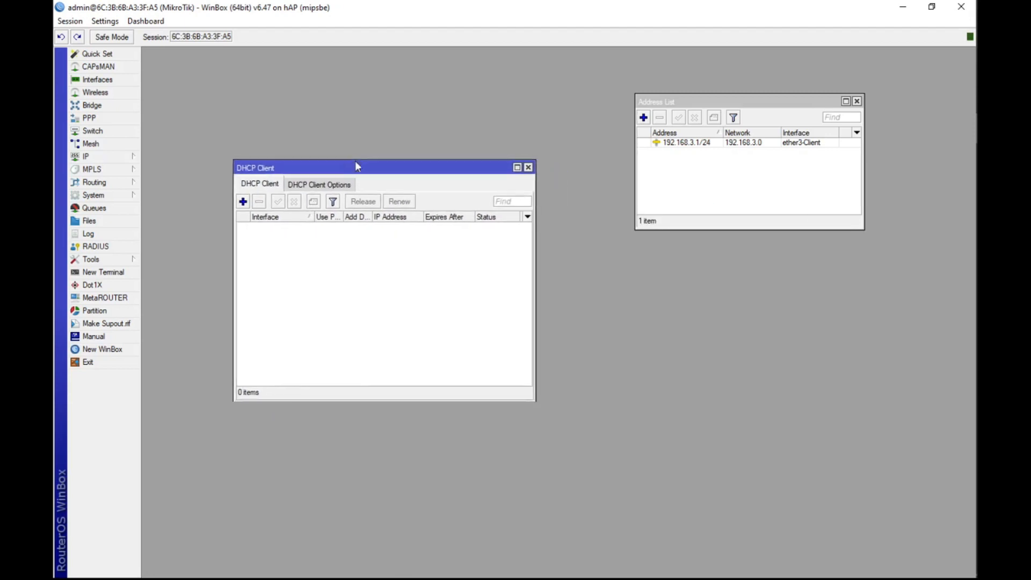
left_click(242, 199)
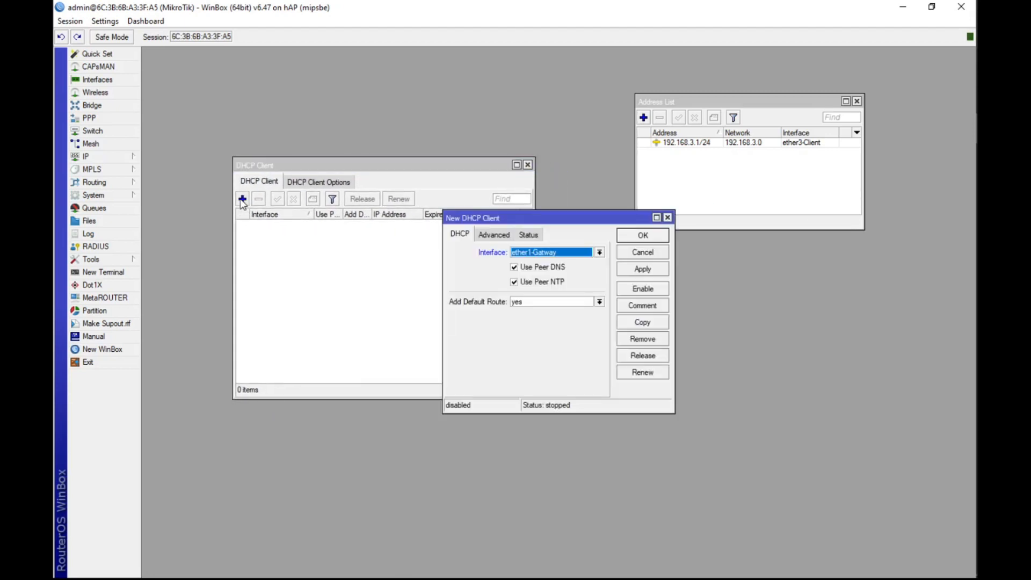
left_click_drag(494, 213, 339, 236)
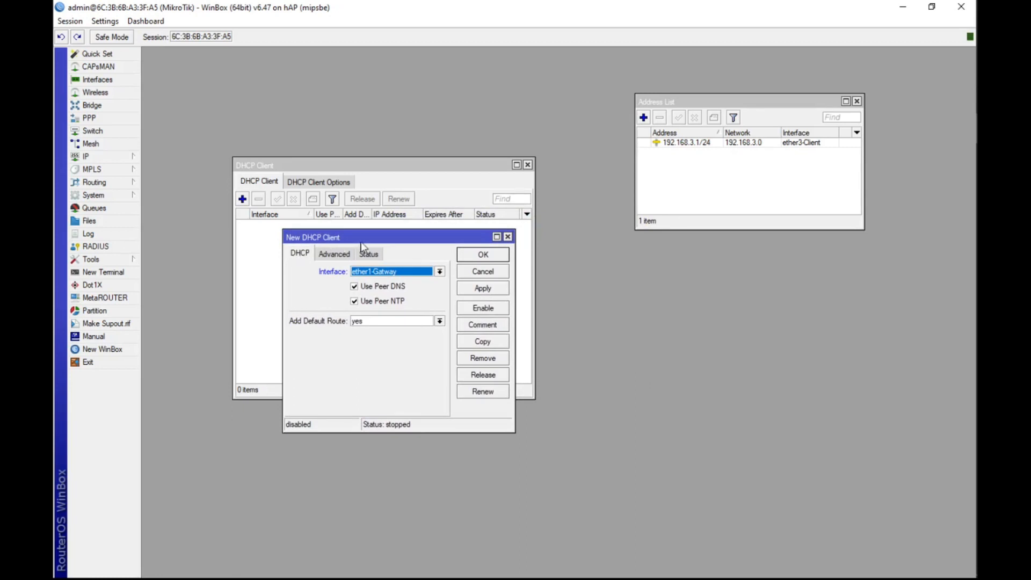
left_click(373, 273)
left_click(374, 275)
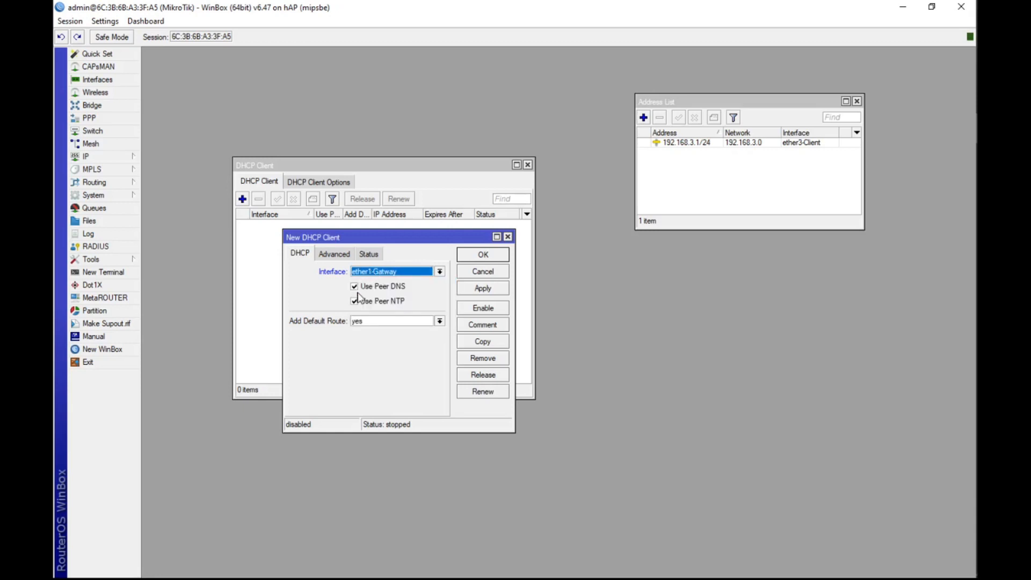
left_click(472, 288)
left_click(477, 257)
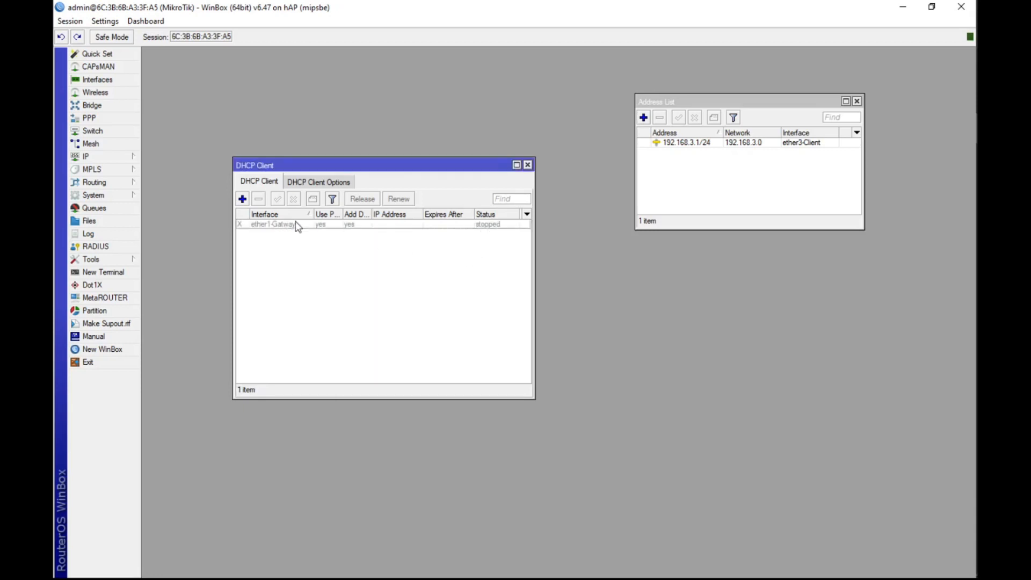
Enable the ether1-Gatway DHCP client and widen the truncated list columns so its full IP address can be read.
left_click(257, 225)
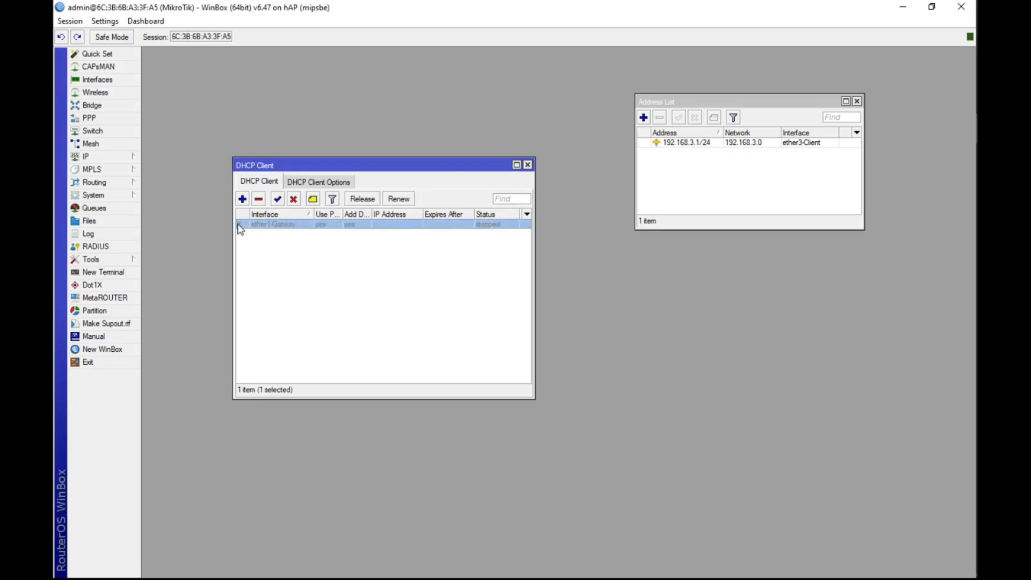
left_click(277, 200)
mouse_move(372, 214)
left_mouse_down()
mouse_move(392, 214)
mouse_move(353, 213)
left_mouse_up()
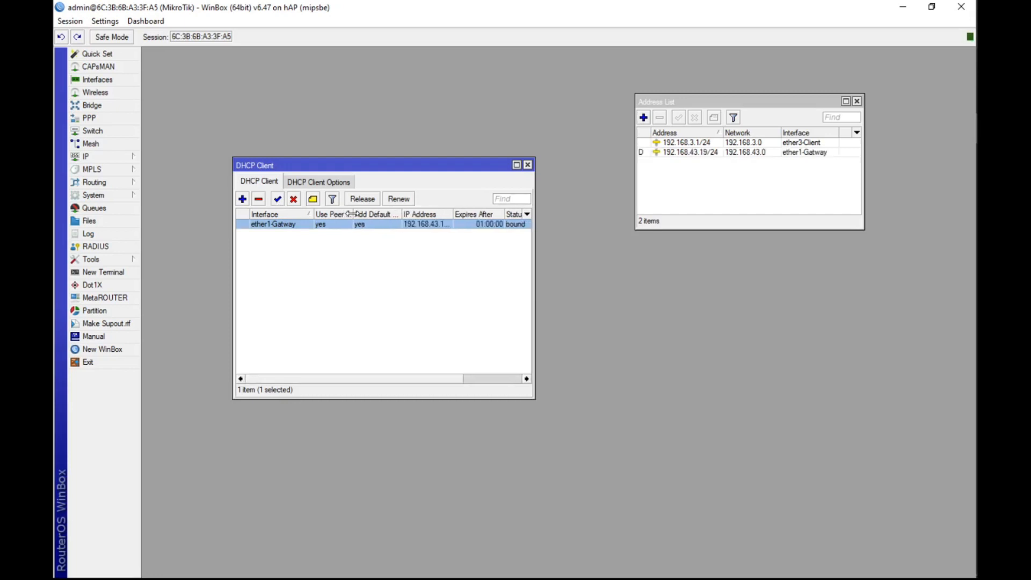
left_click_drag(456, 214, 476, 213)
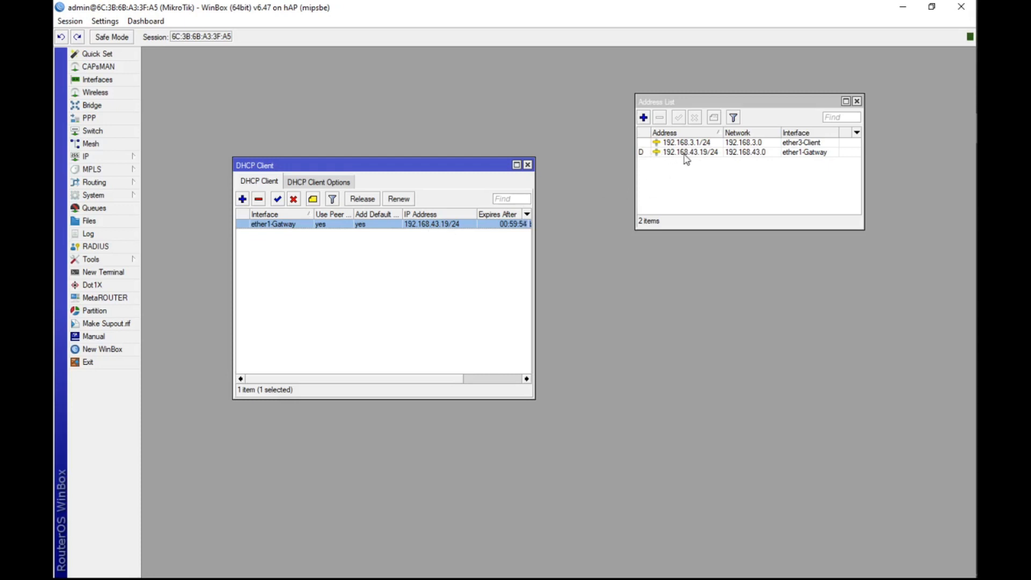
mouse_move(696, 157)
Close the DHCP client window and move the address list close to the main menu.
left_click_drag(491, 165, 513, 102)
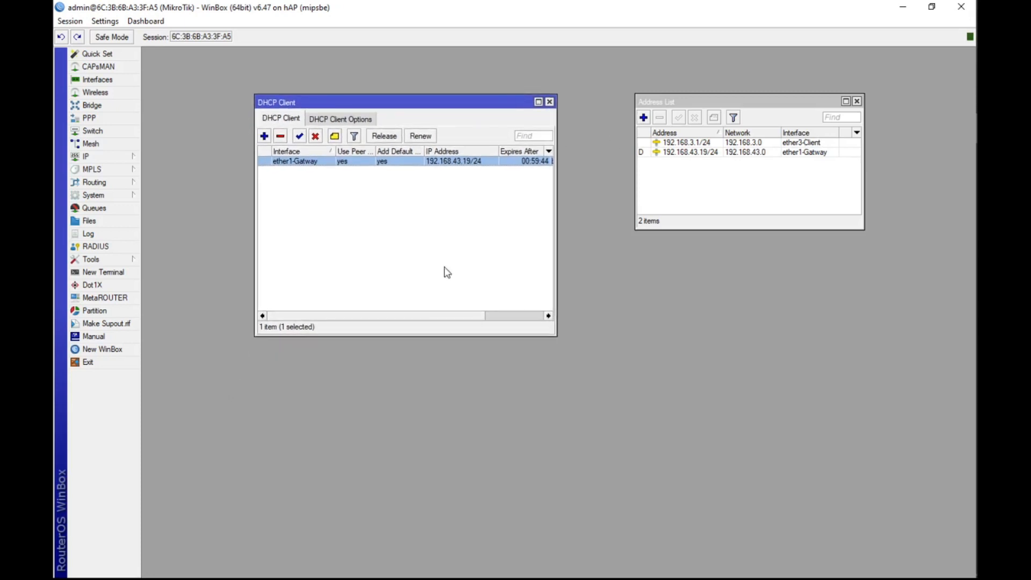
left_click_drag(422, 335, 419, 220)
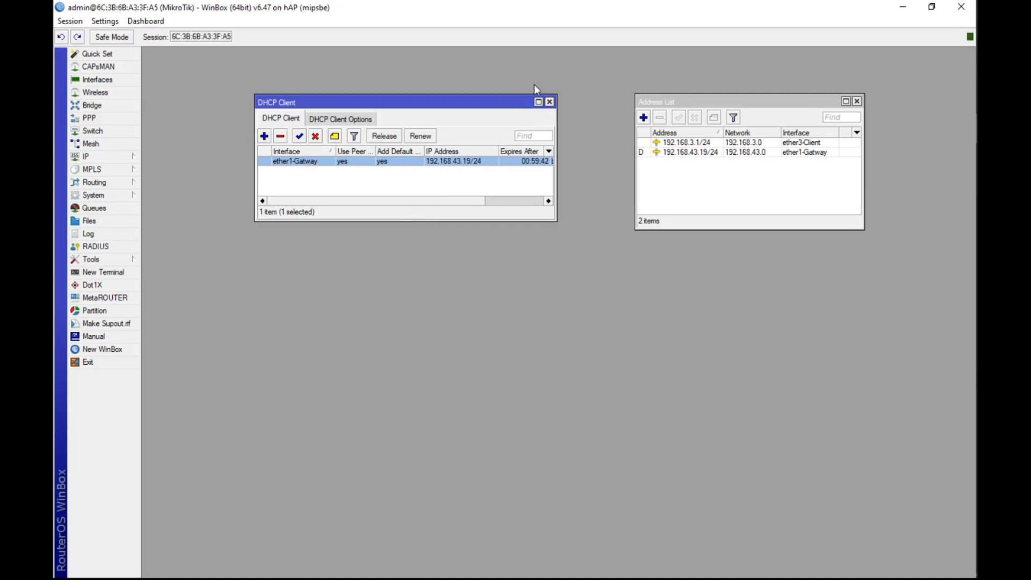
left_click(550, 102)
left_click_drag(728, 102, 319, 79)
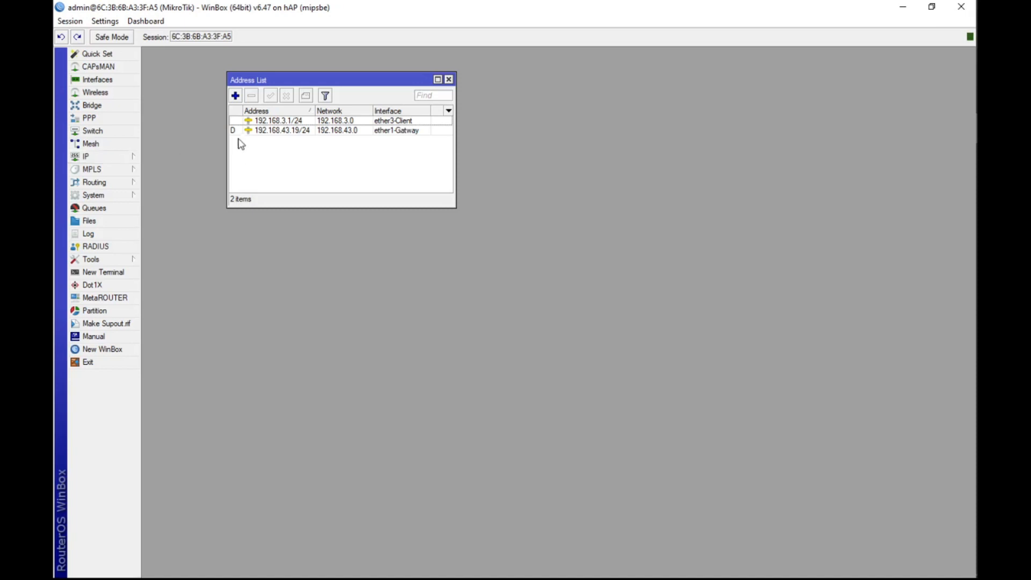
Allow remote DNS requests, set the DNS servers to 8.8.8.8 and 8.8.4.4, and save the DNS settings.
left_click(117, 157)
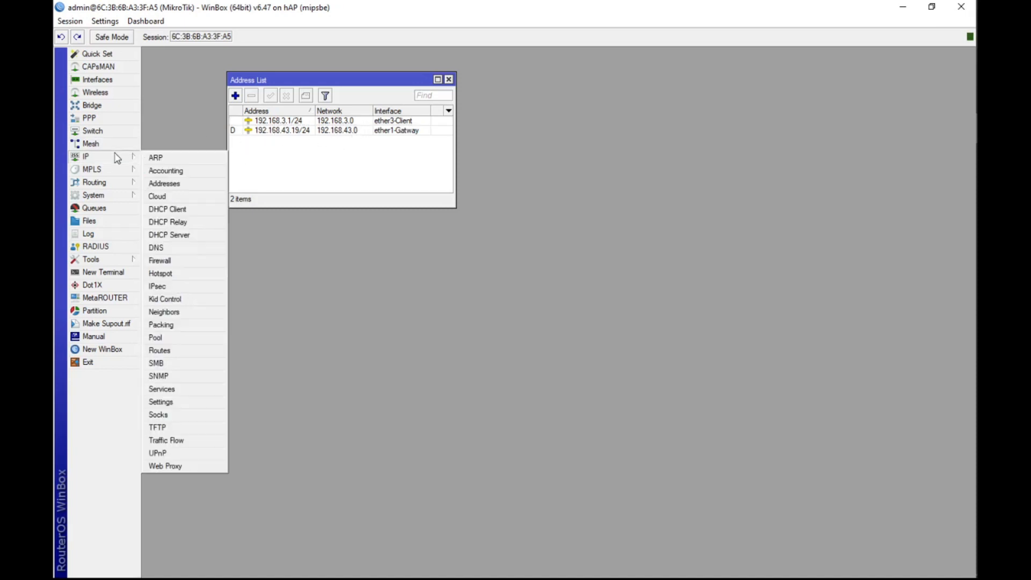
left_click(168, 250)
left_click_drag(553, 208, 589, 181)
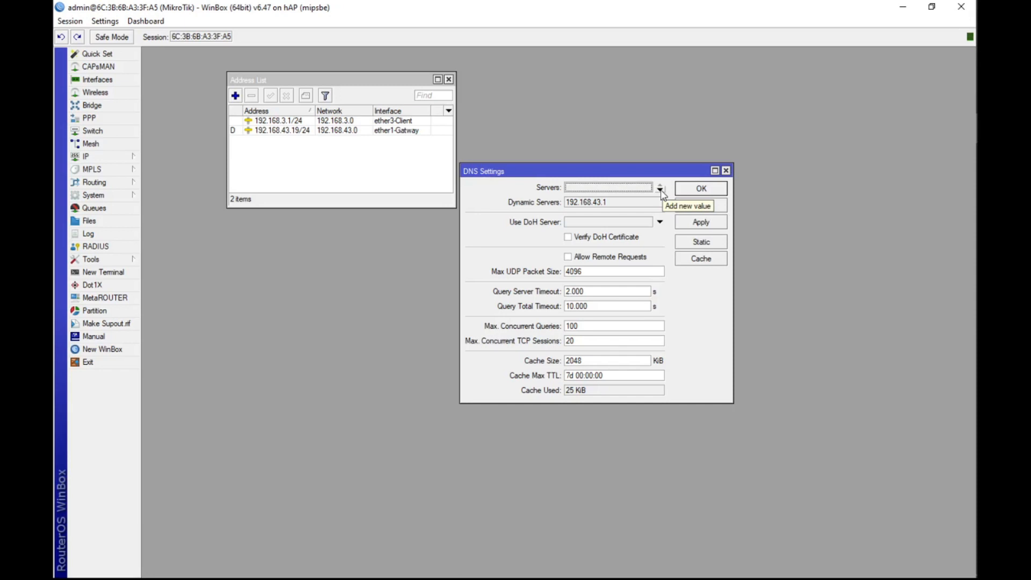
left_click(568, 257)
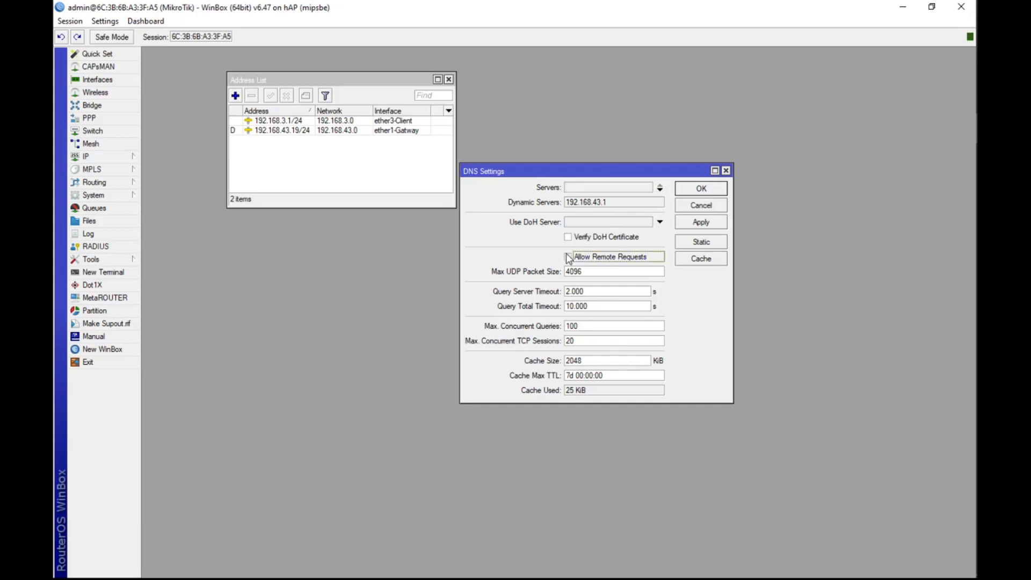
left_click(660, 188)
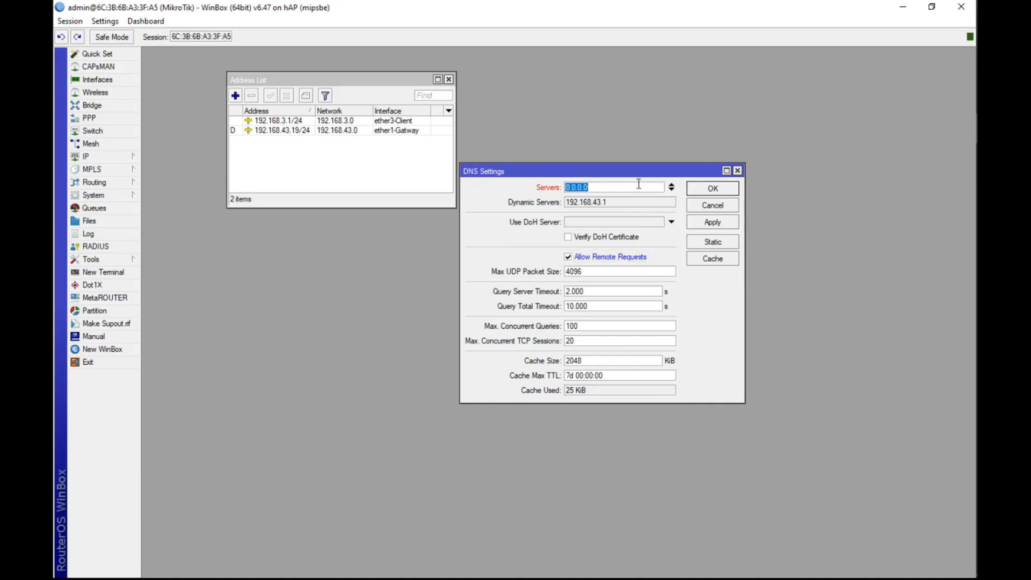
type("8.8.8.8")
left_click(671, 190)
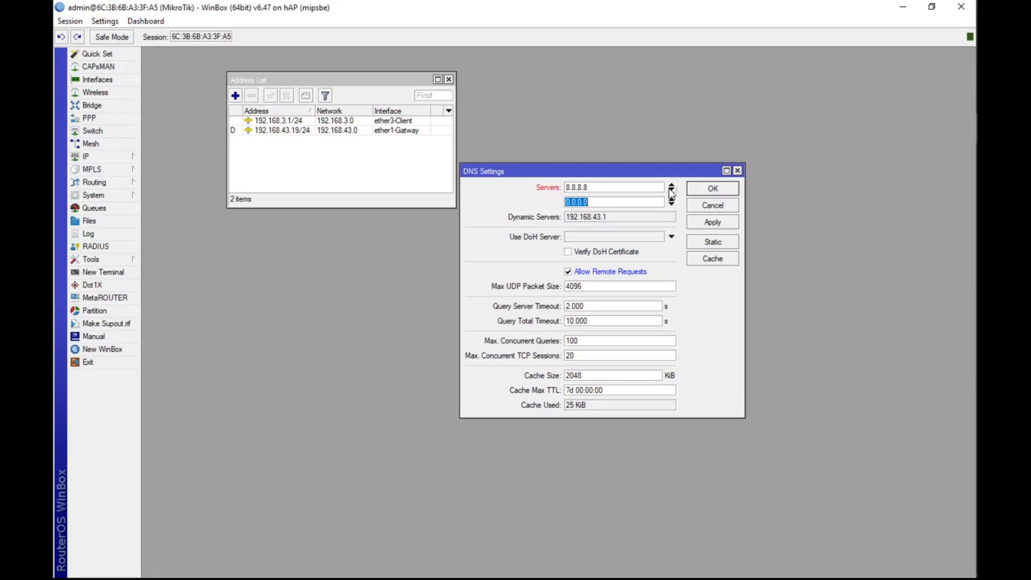
type("0.8.4.4")
left_click(718, 227)
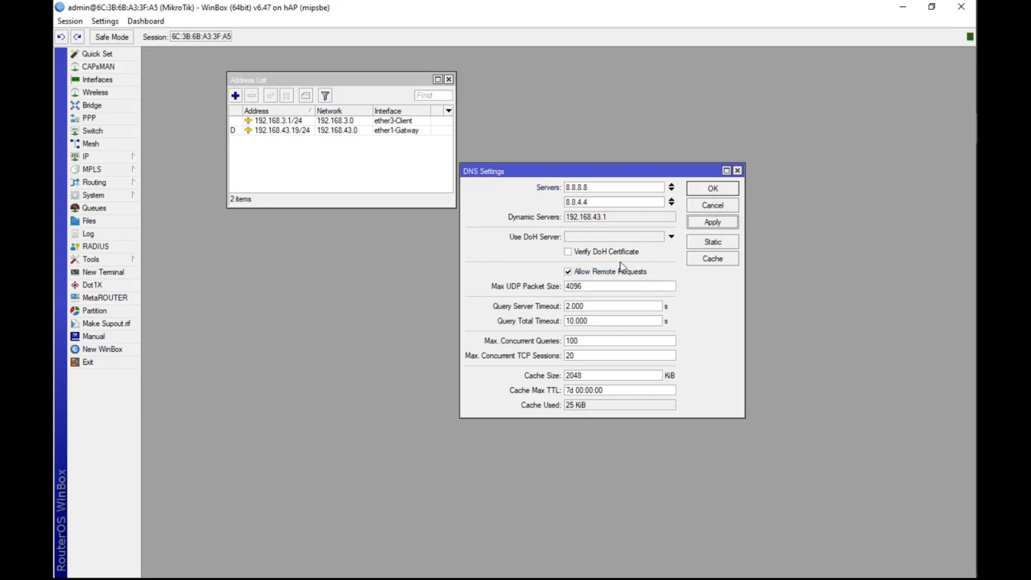
left_click(698, 189)
Start a new firewall NAT rule in the srcnat chain with ether1-Gatway as its out interface.
left_click_drag(396, 85, 369, 88)
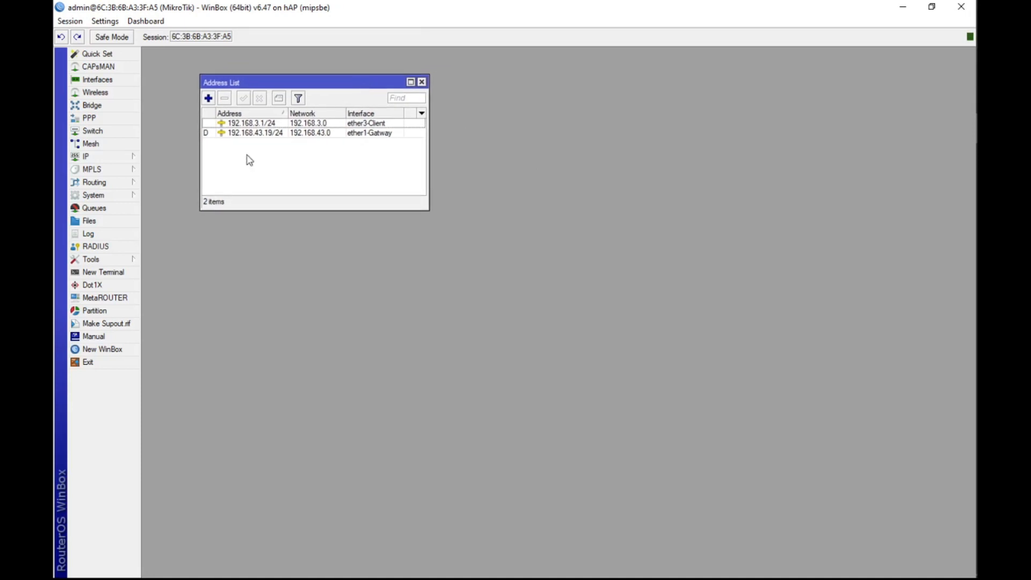
left_click(129, 161)
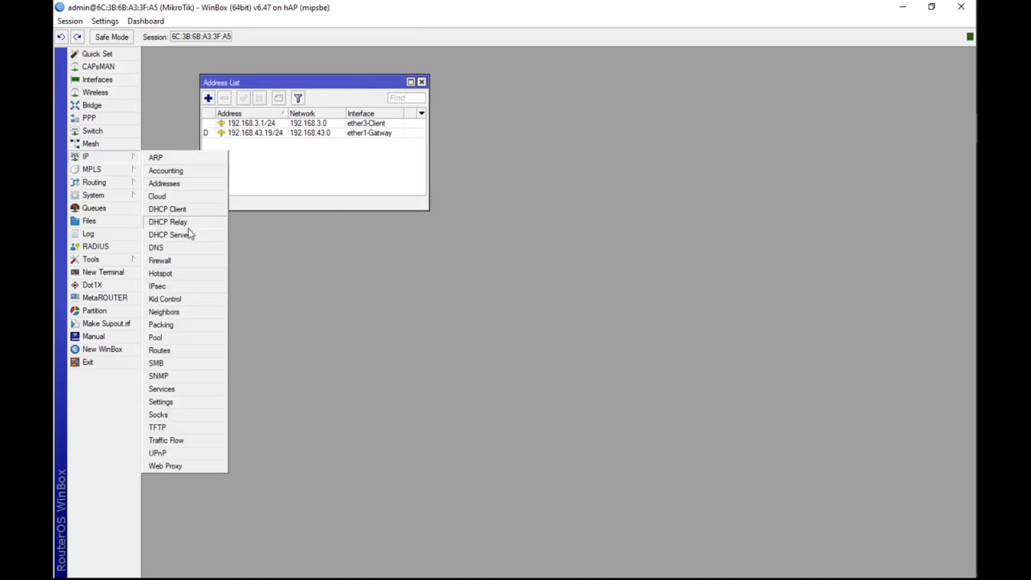
left_click(169, 262)
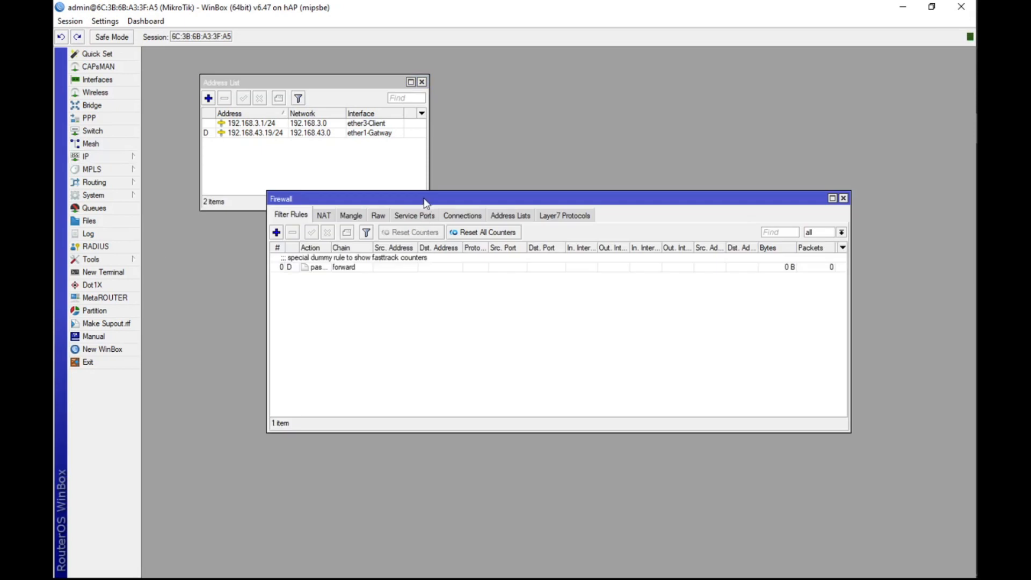
left_click_drag(422, 196, 444, 243)
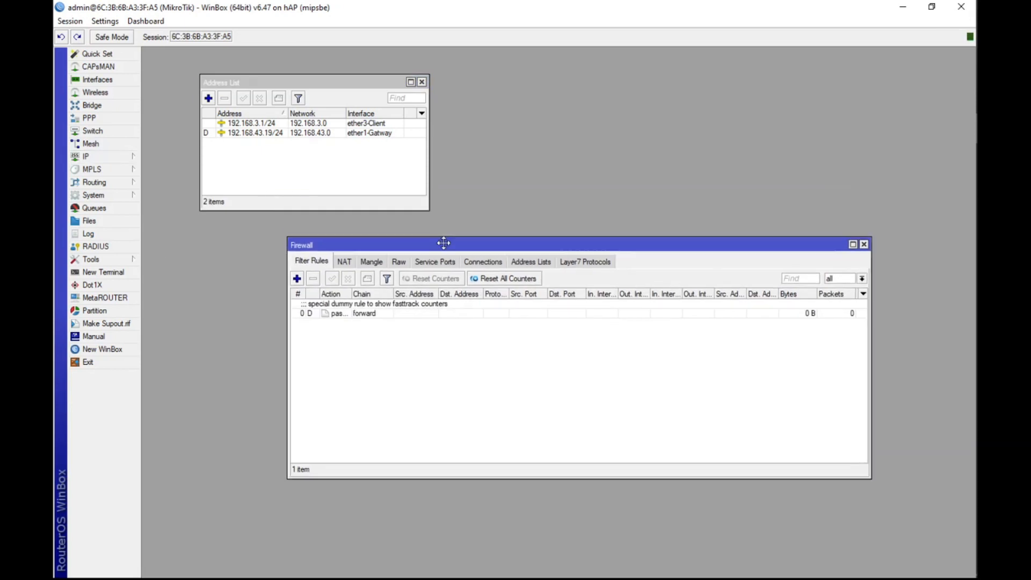
left_click(345, 263)
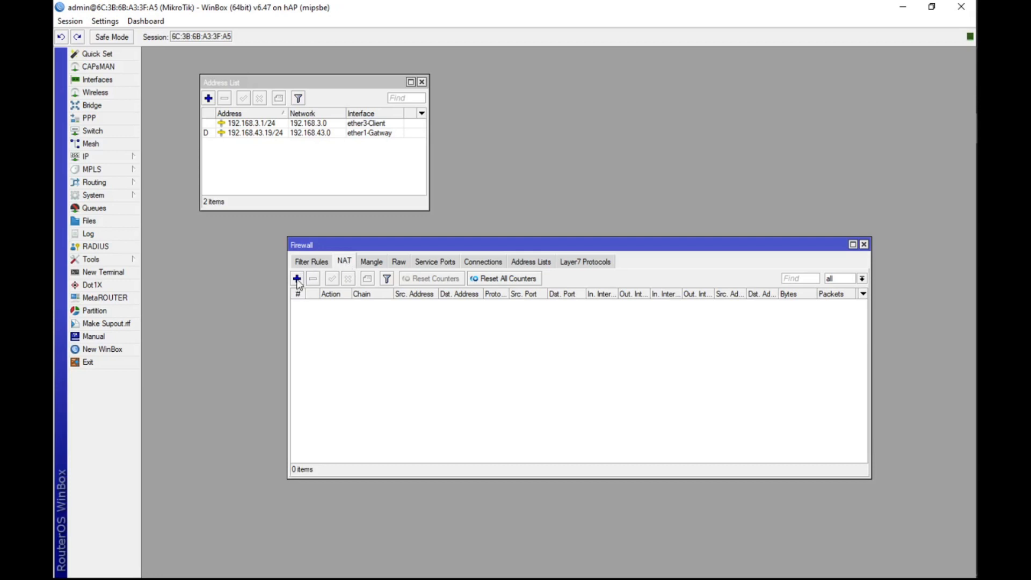
left_click(297, 279)
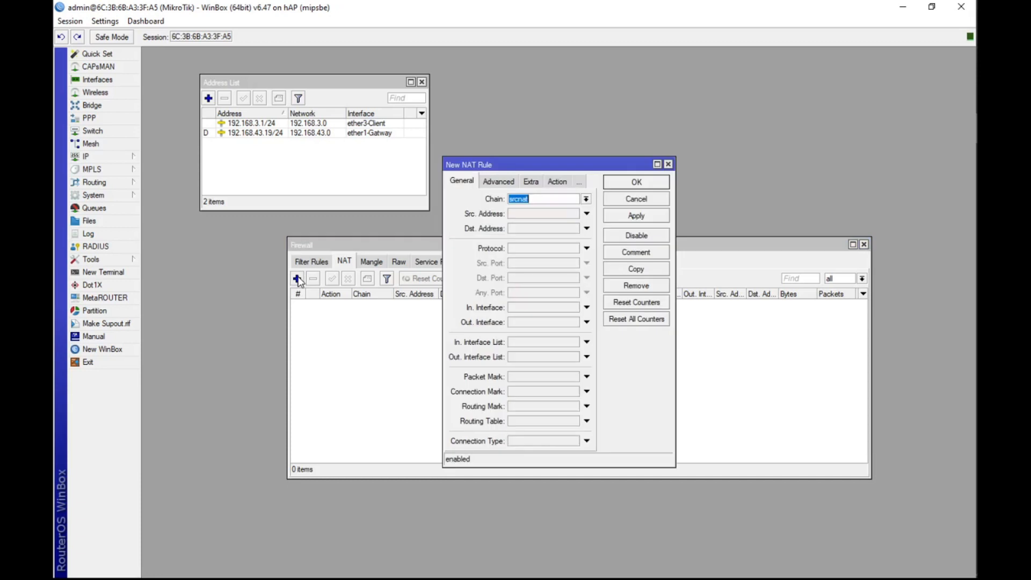
left_click(550, 325)
left_click(567, 324)
left_click(559, 324)
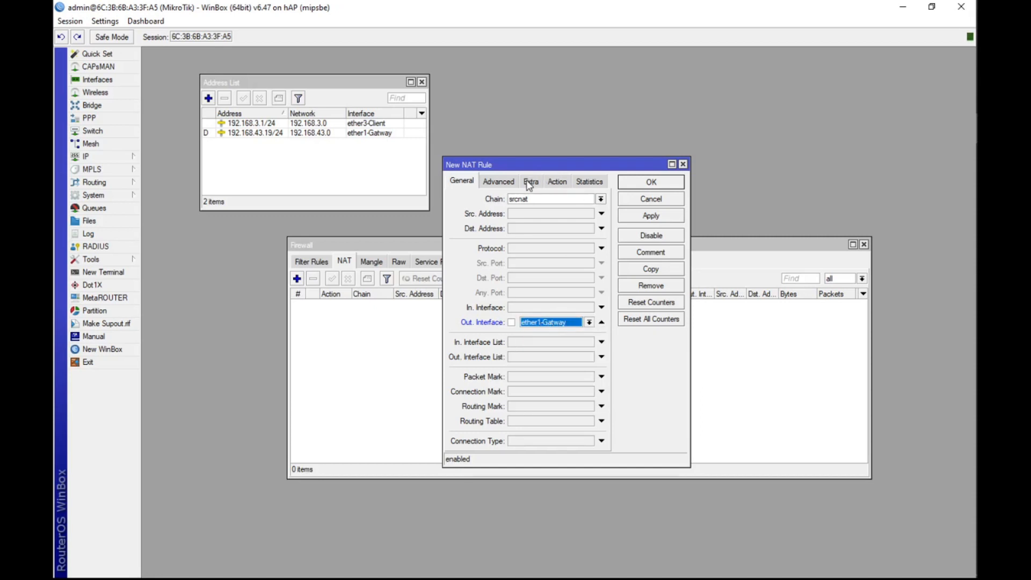
Set the NAT rule's action to masquerade, save the rule, and close the firewall window.
left_click(556, 182)
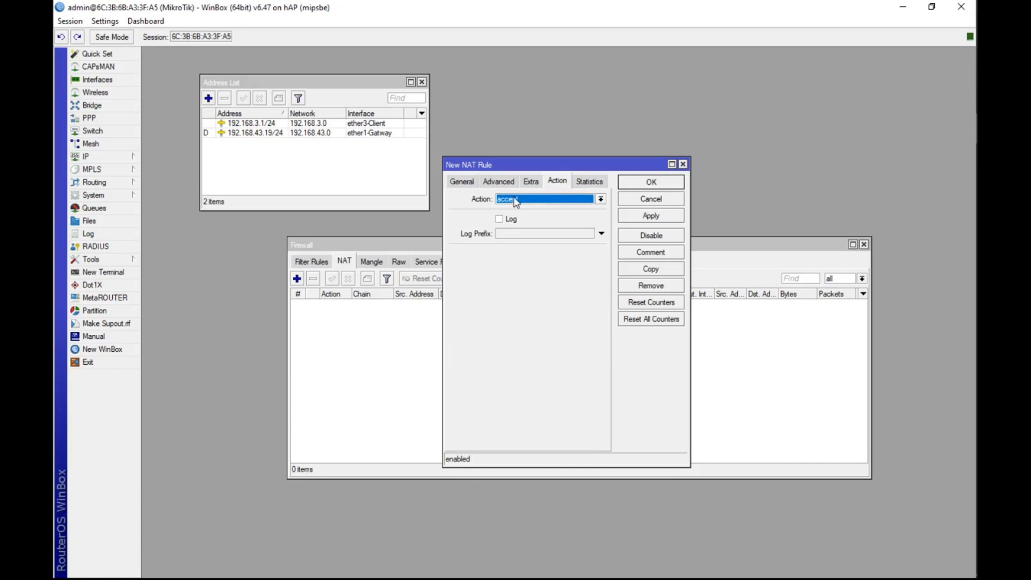
left_click(535, 200)
left_click(516, 260)
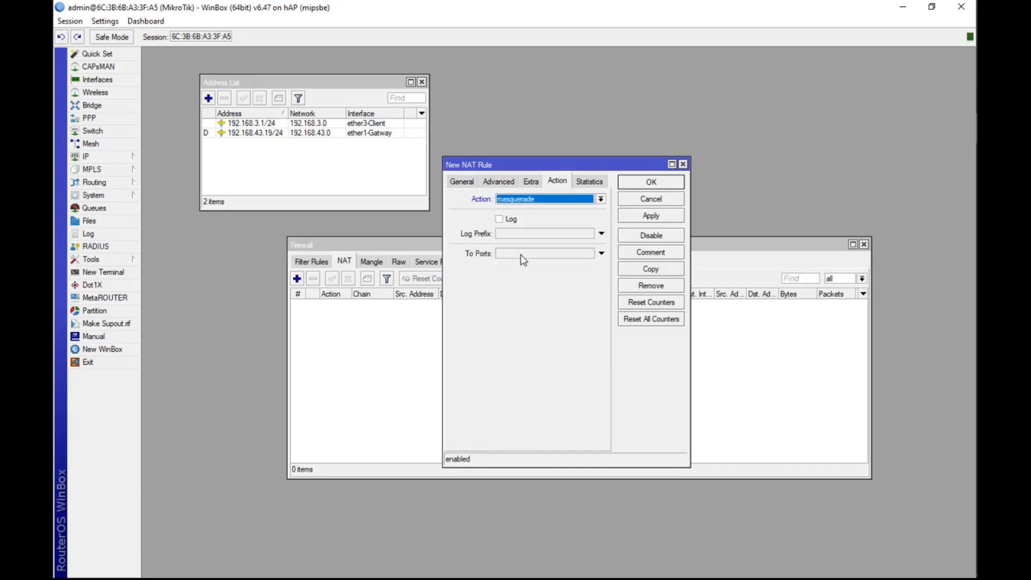
left_click(652, 216)
left_click(650, 181)
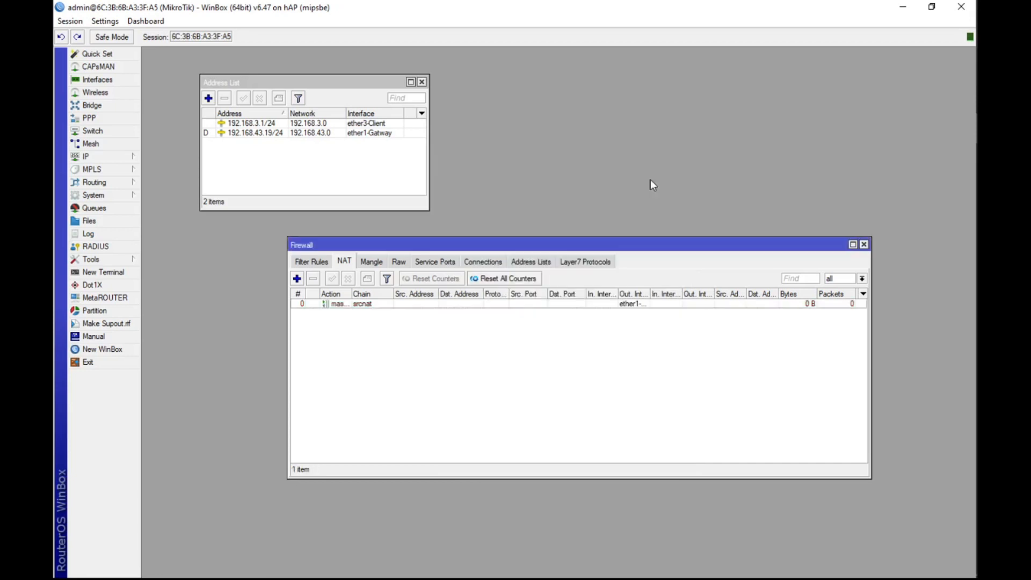
left_click_drag(684, 252, 610, 260)
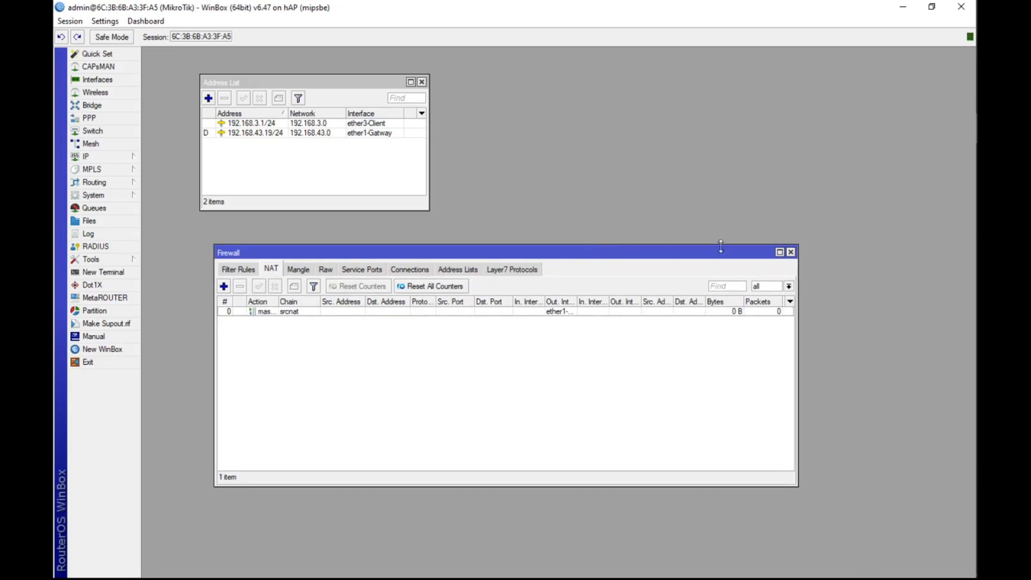
left_click(791, 253)
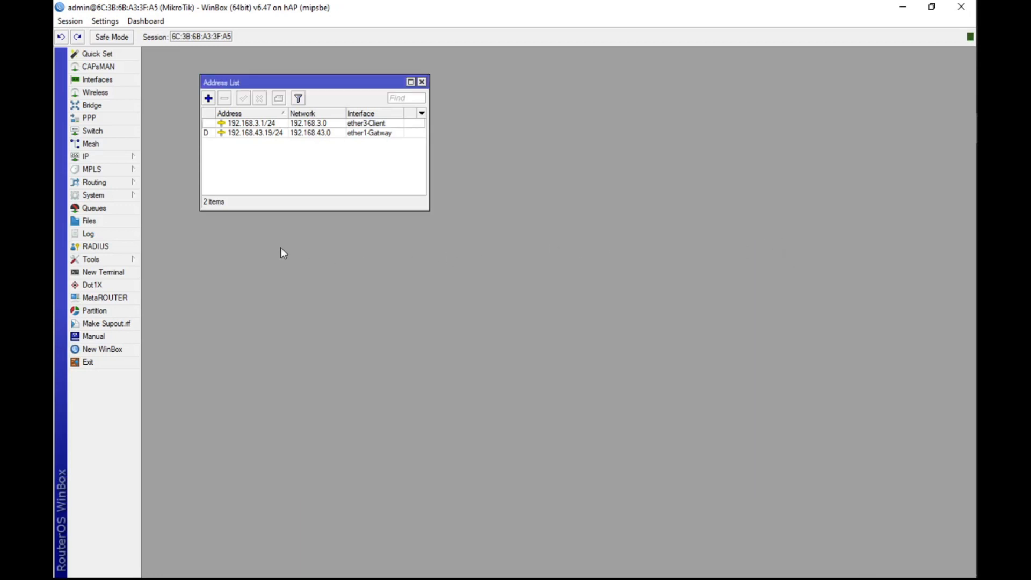
Open the IP route list and place it below the address list to examine the routes.
left_click(126, 157)
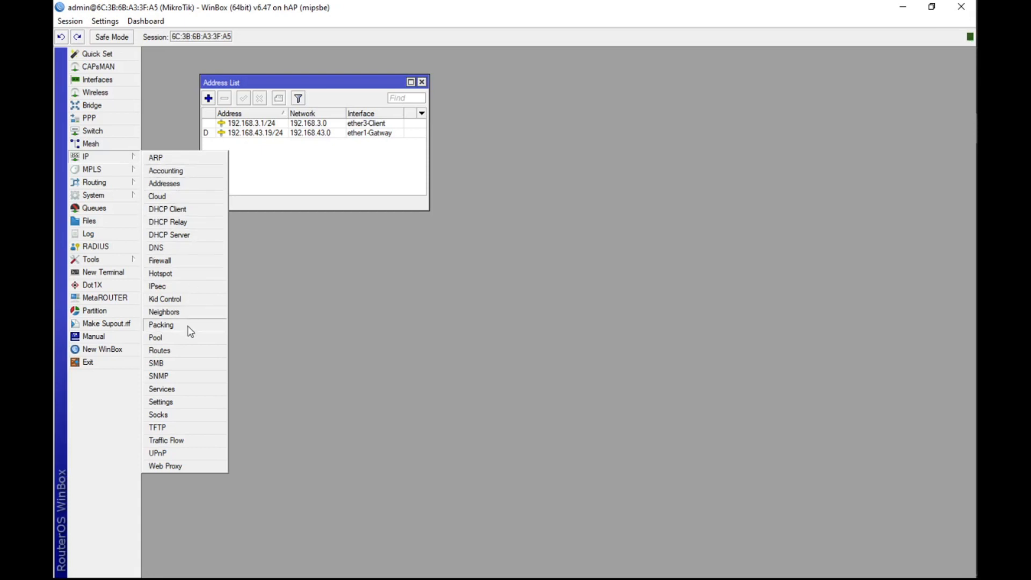
left_click(173, 350)
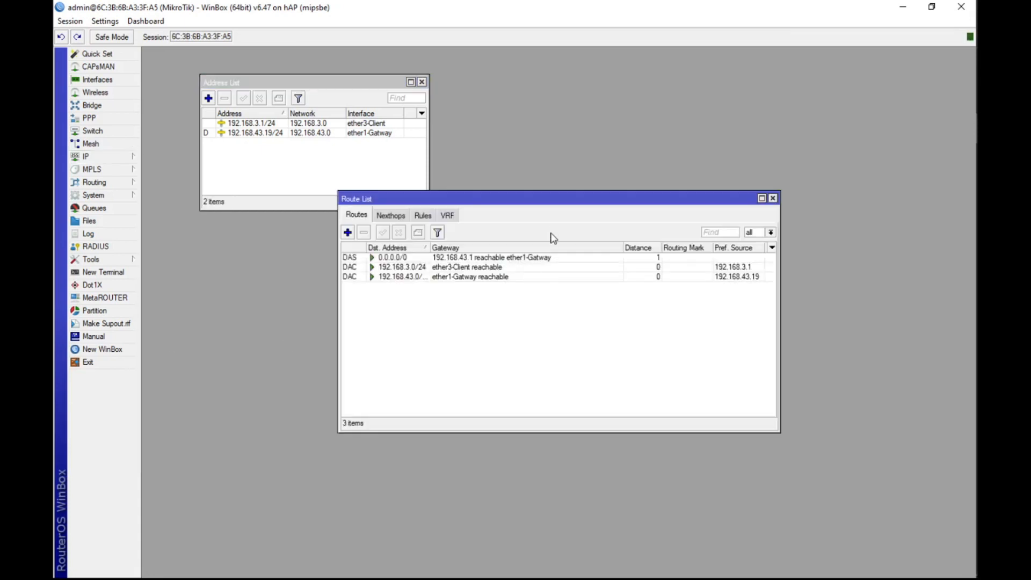
left_click_drag(543, 202, 425, 235)
left_click_drag(312, 281, 334, 280)
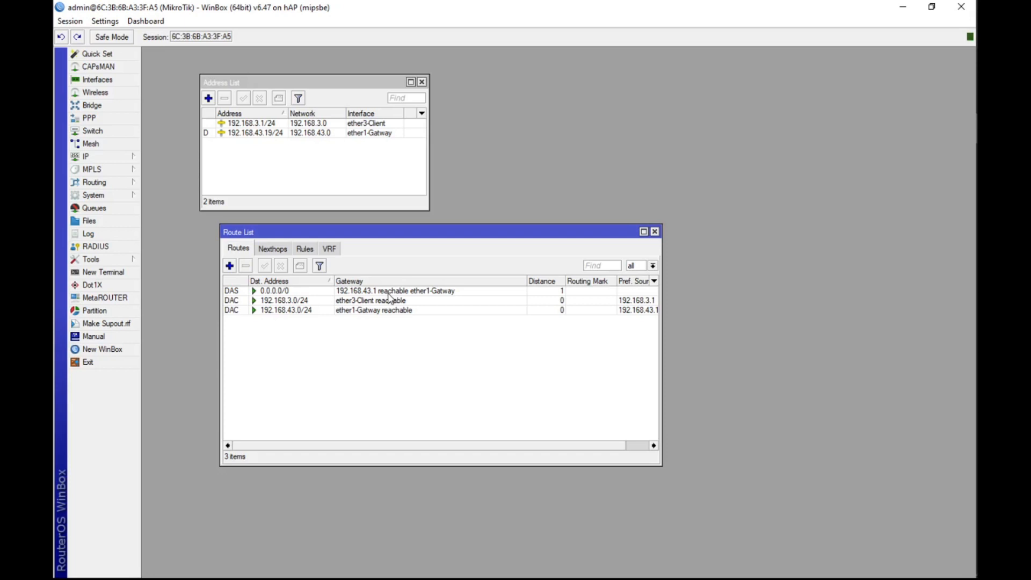
left_click_drag(384, 236, 368, 234)
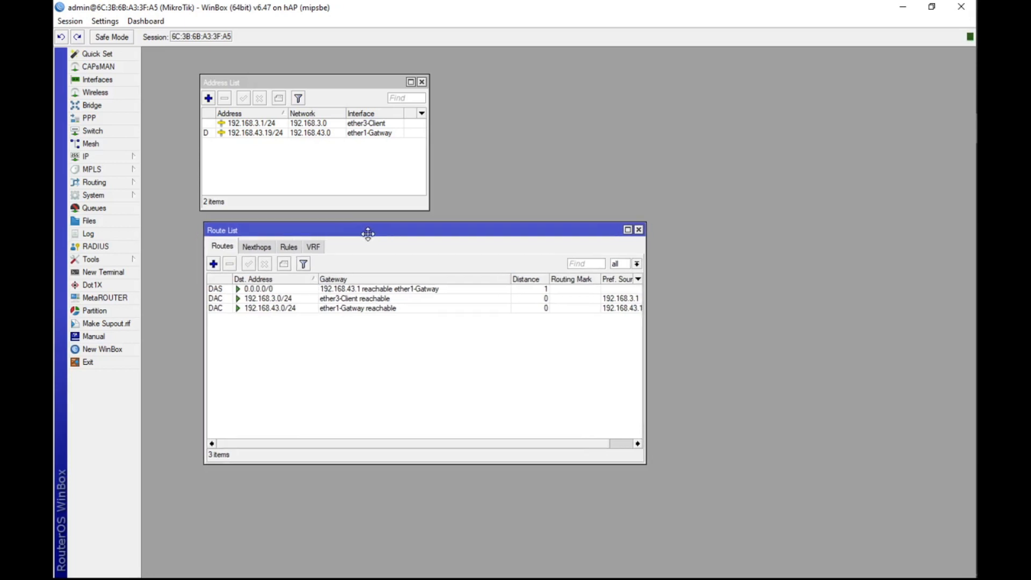
Ping google.com from a new terminal beside the address list, and close the terminal and route list.
left_click(124, 275)
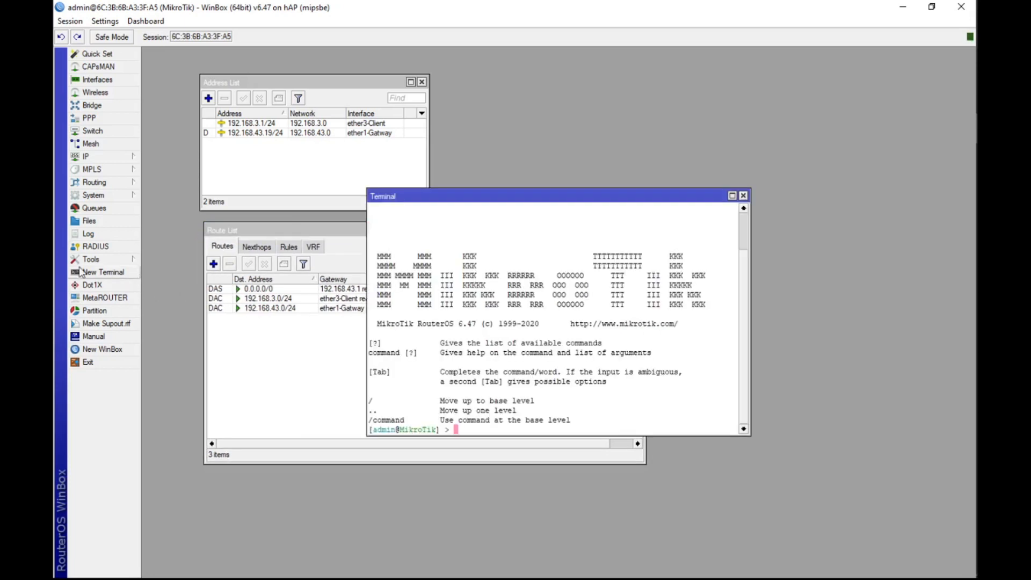
left_click_drag(556, 190, 678, 92)
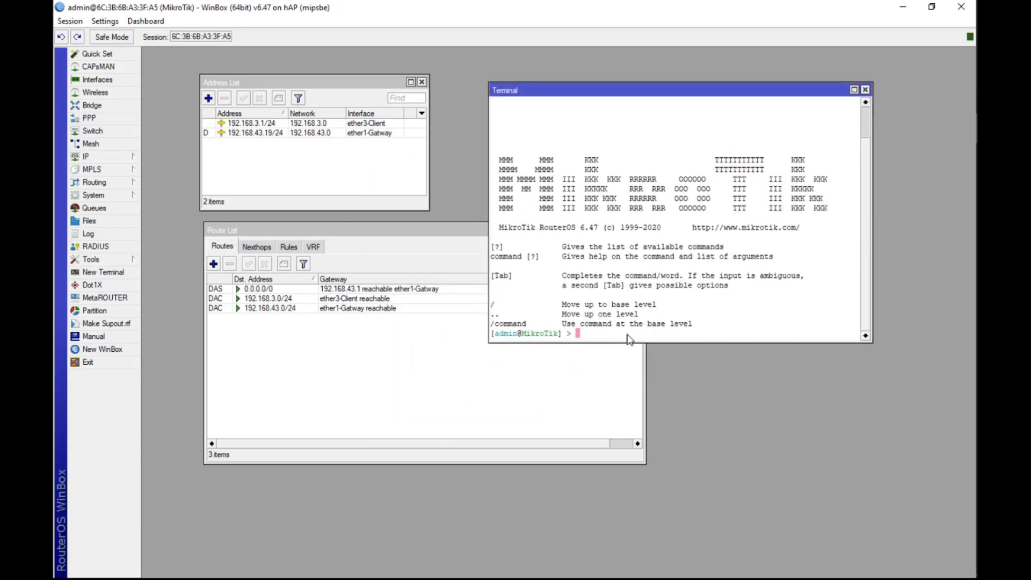
type("ping google.com")
key("Return")
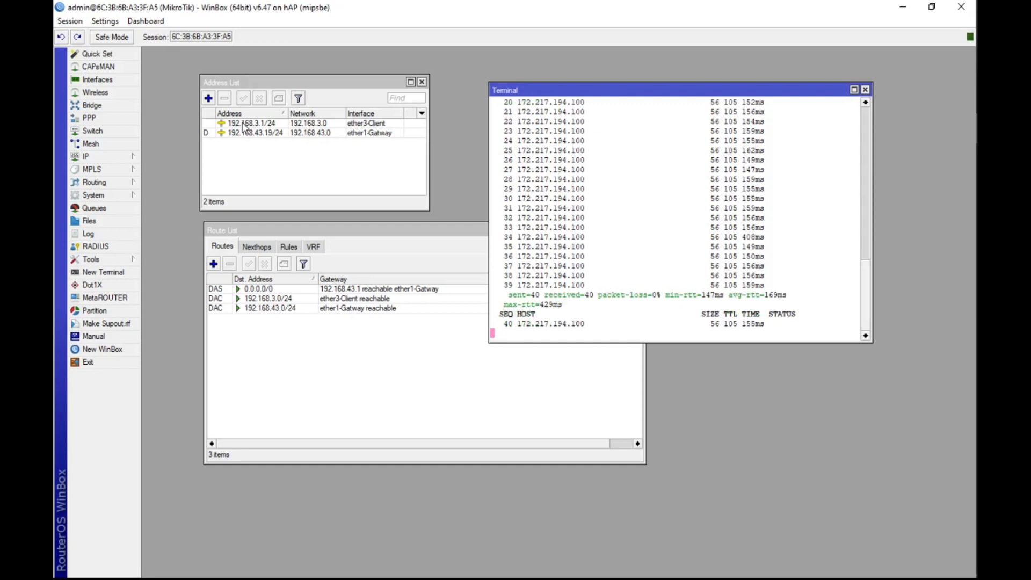
mouse_move(278, 138)
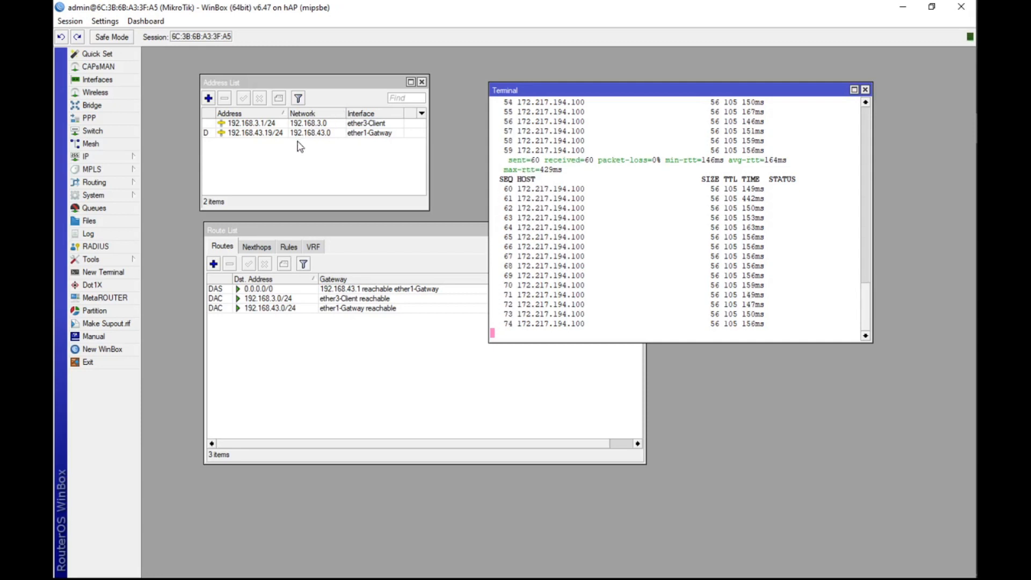
left_click(865, 90)
left_click(638, 230)
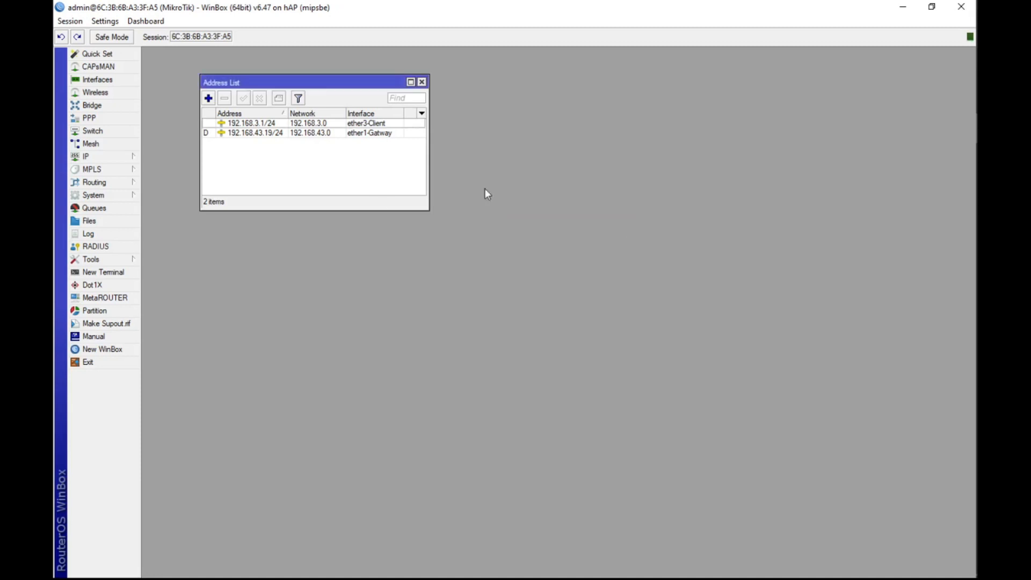
Switch to Word to review the network topology diagram, and return to WinBox.
left_click_drag(302, 86, 290, 86)
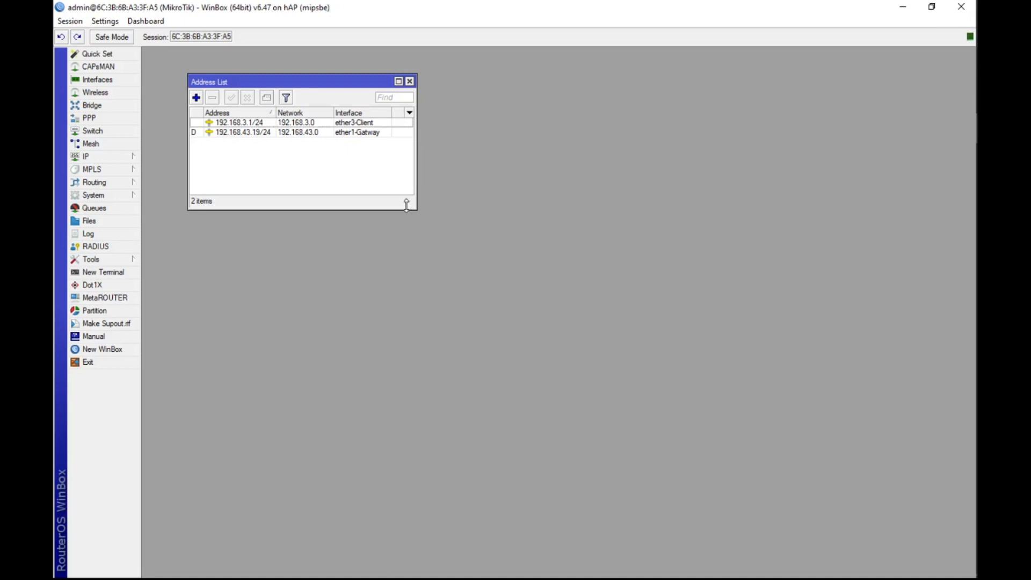
mouse_move(977, 157)
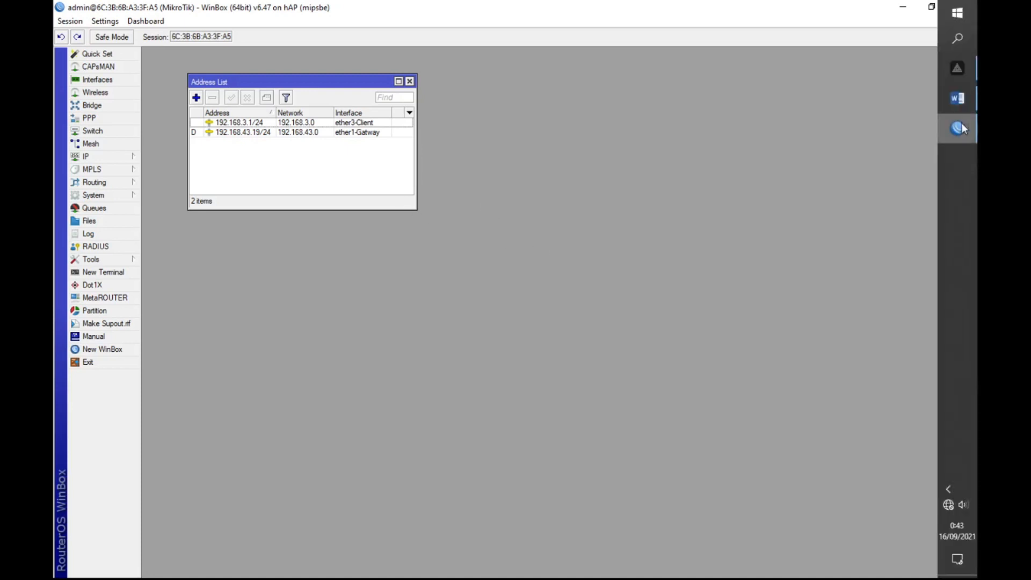
left_click(959, 101)
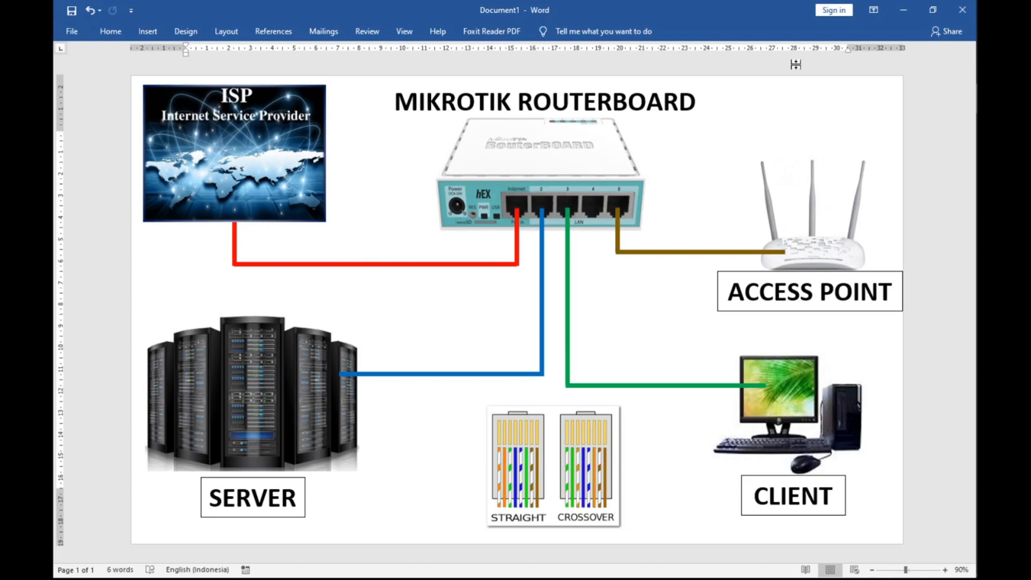
left_click(893, 11)
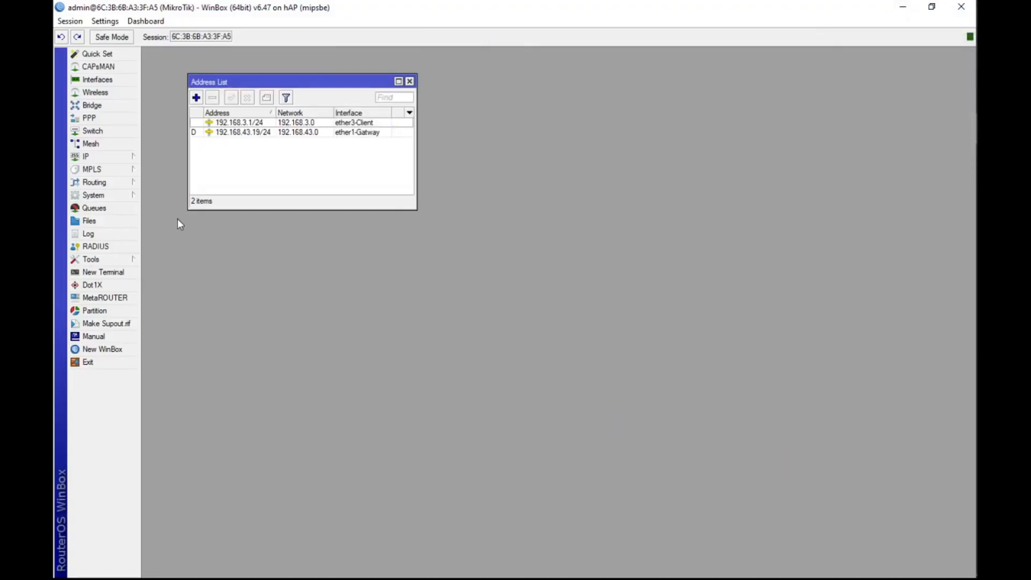
Start the DHCP server setup wizard with ether3-Client as the DHCP server interface.
left_click(100, 158)
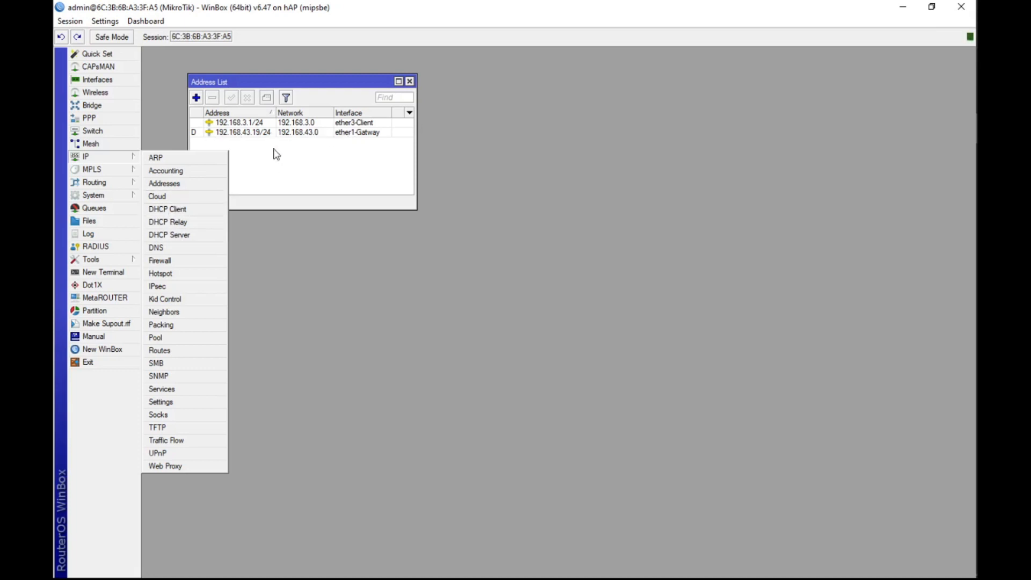
left_click(172, 236)
left_click_drag(475, 200, 495, 233)
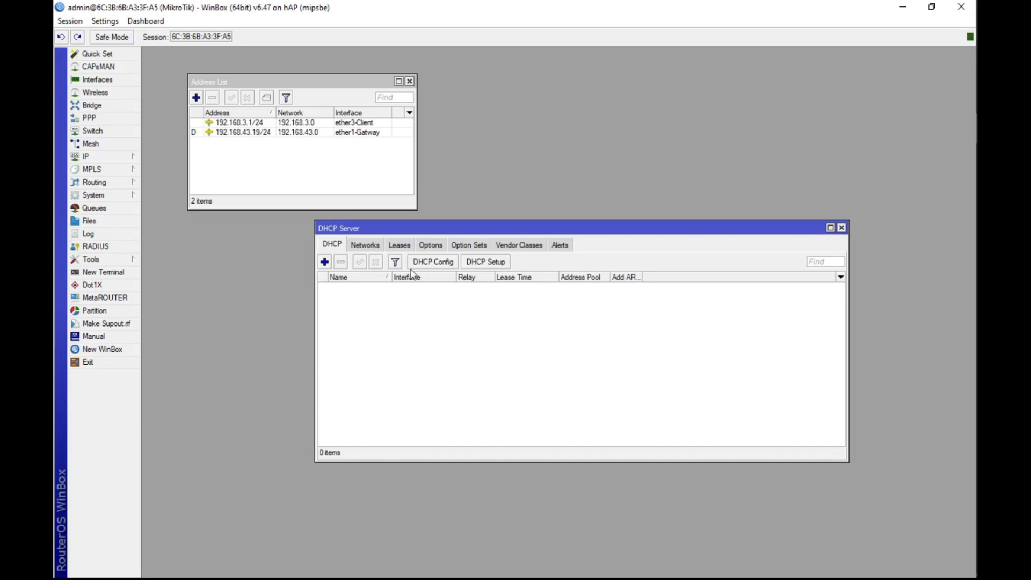
left_click(485, 267)
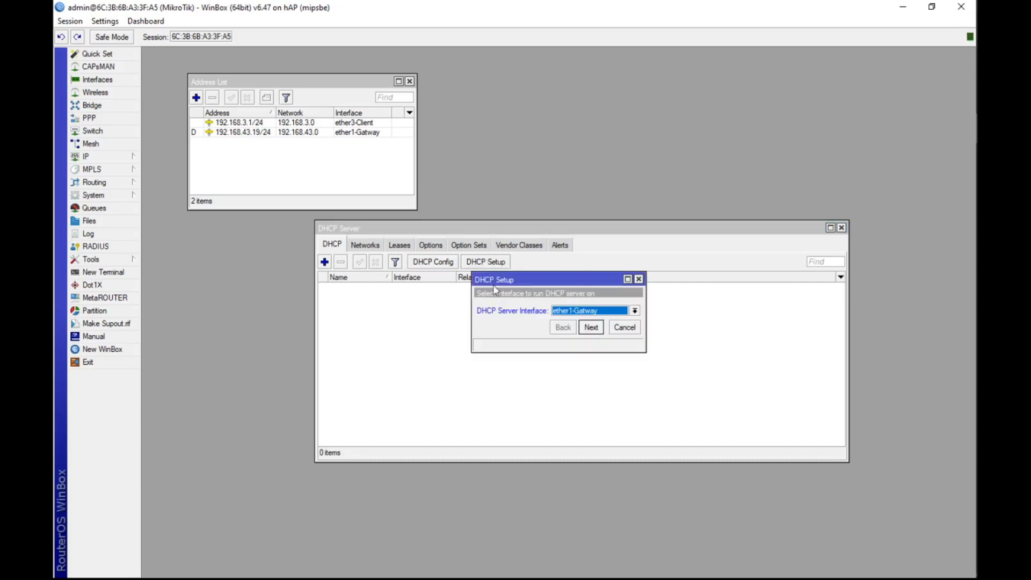
left_click(579, 315)
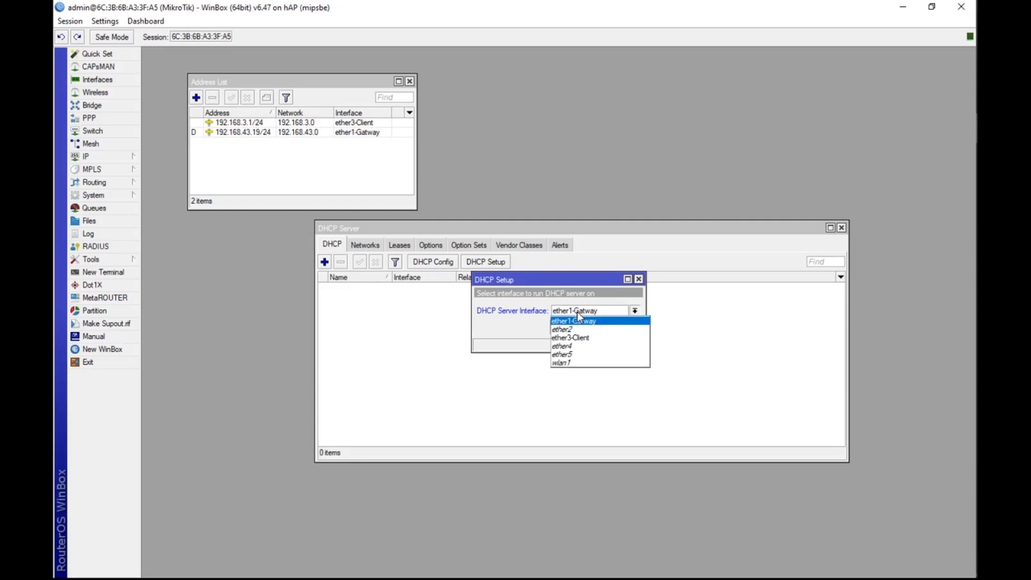
left_click(576, 338)
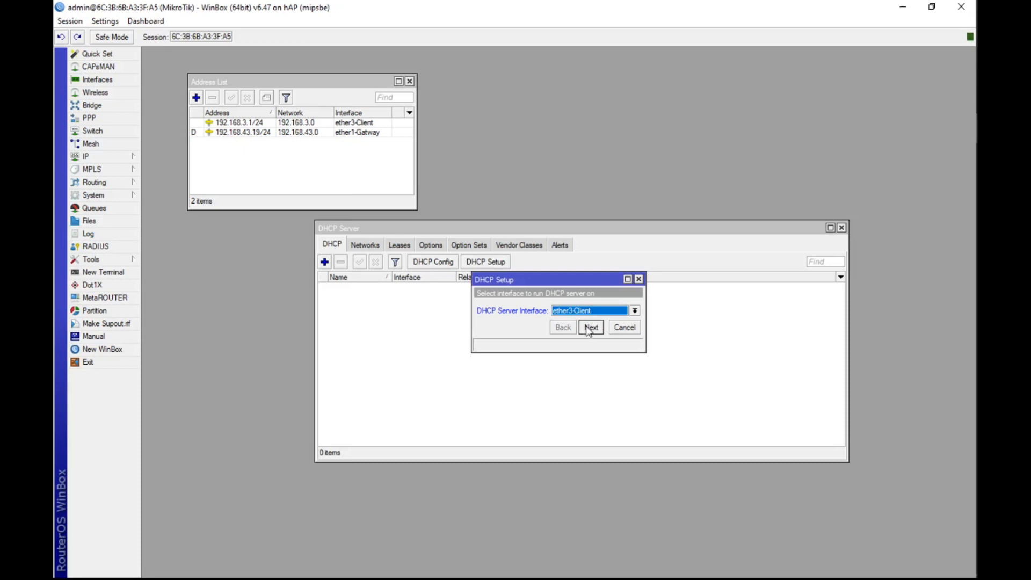
left_click(590, 328)
Accept address space 192.168.3.0/24, gateway 192.168.3.1 and address pool 192.168.3.2-192.168.3.254 in the DHCP setup.
left_click(611, 310)
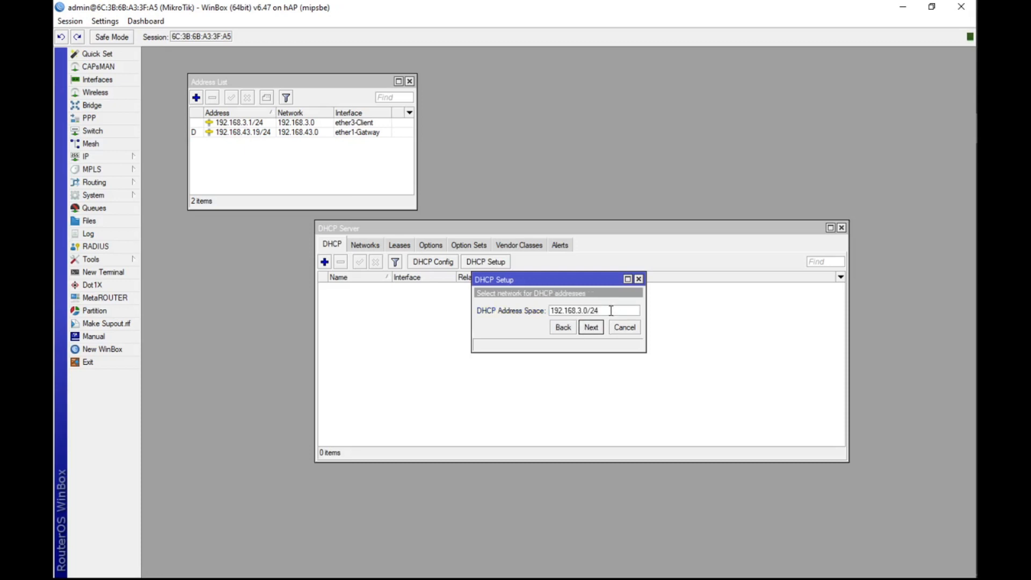
left_click(596, 332)
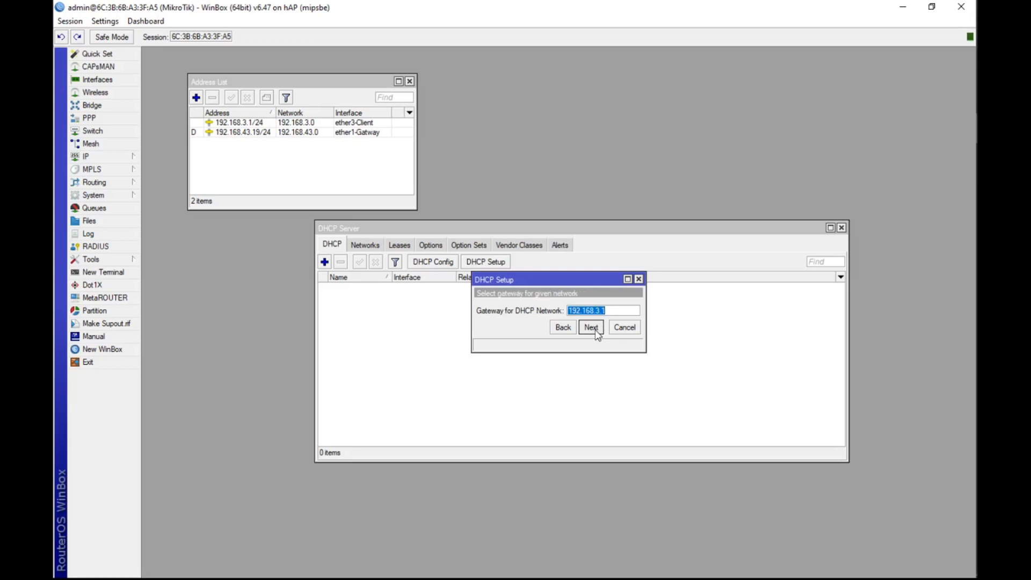
left_click(596, 331)
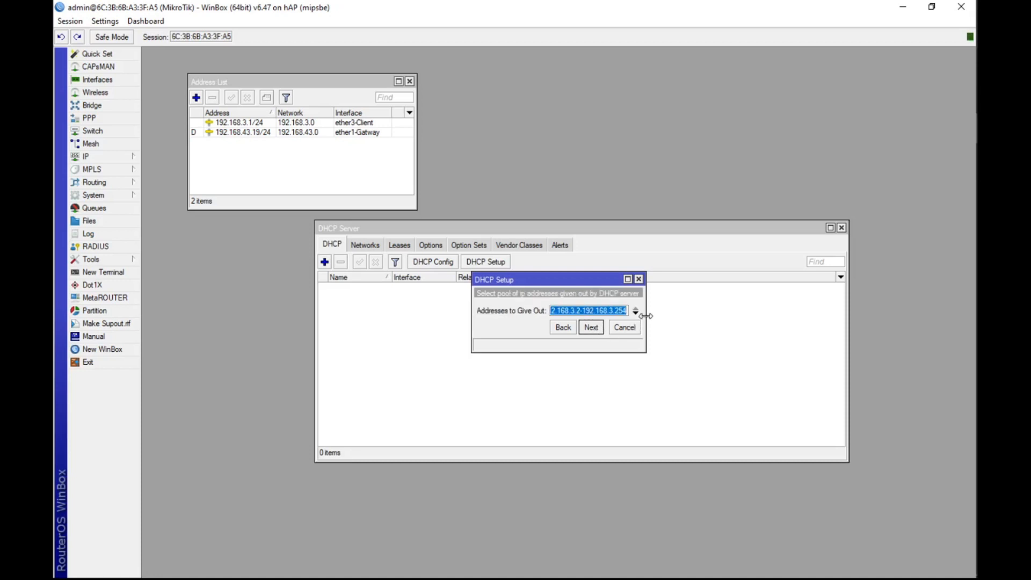
left_click_drag(646, 316, 717, 316)
left_click(664, 330)
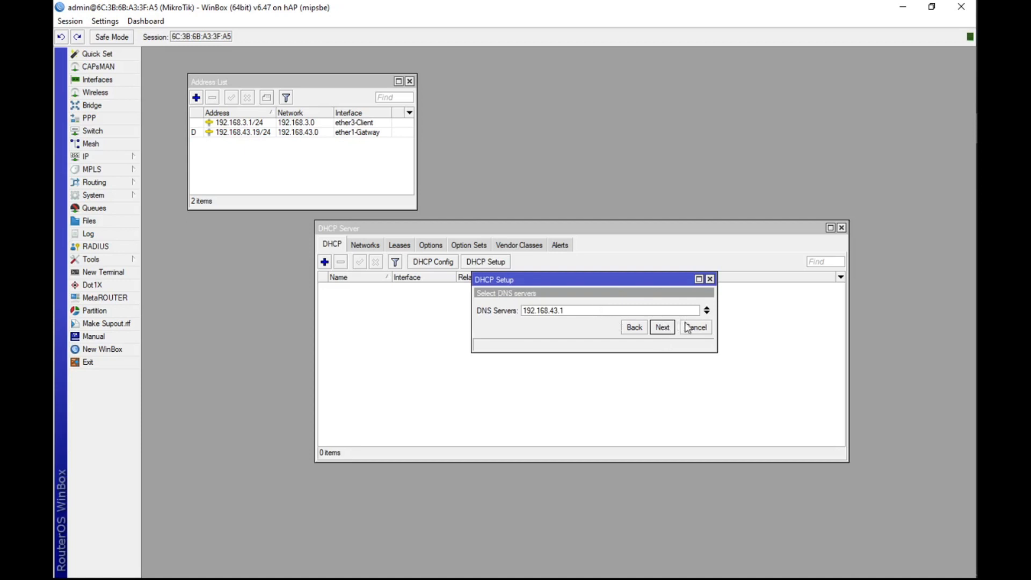
Add DNS servers 8.8.8.8 and 8.8.4.4, keep the 00:10:00 lease time, and finish the DHCP setup.
left_click(707, 314)
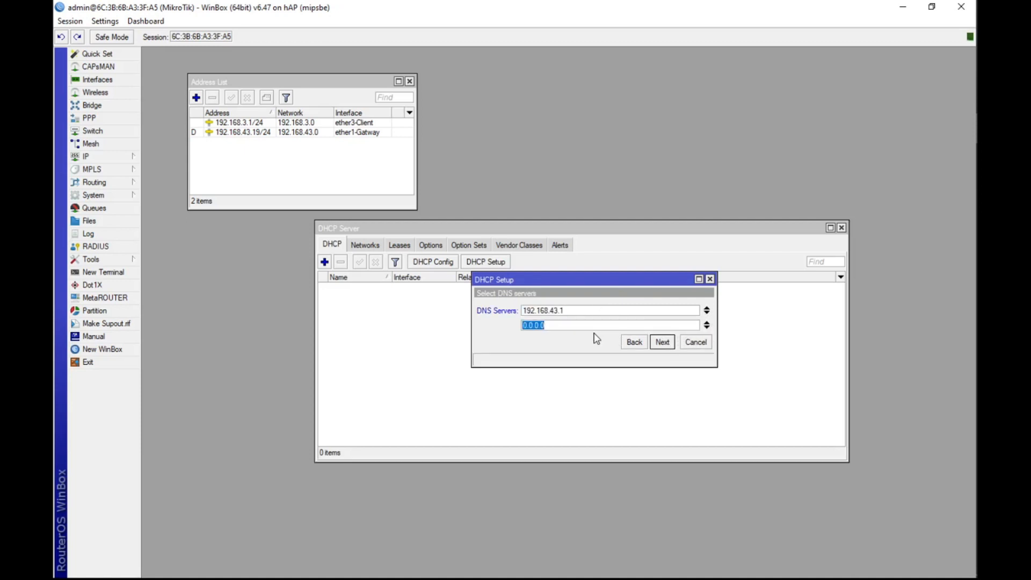
type("8.8.8.8")
left_click(707, 327)
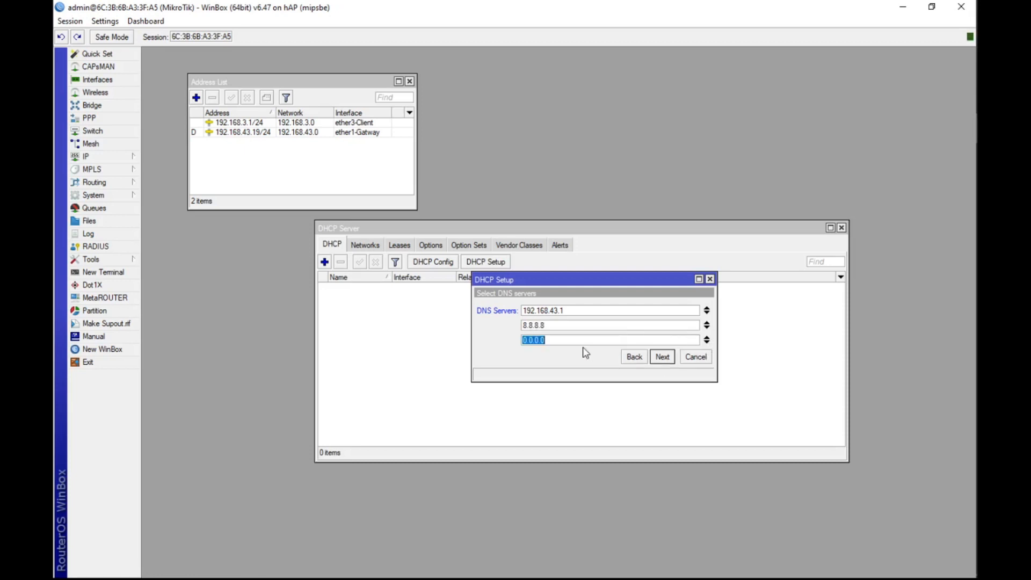
type("8.8.4.4.")
key("BackSpace")
left_click(661, 359)
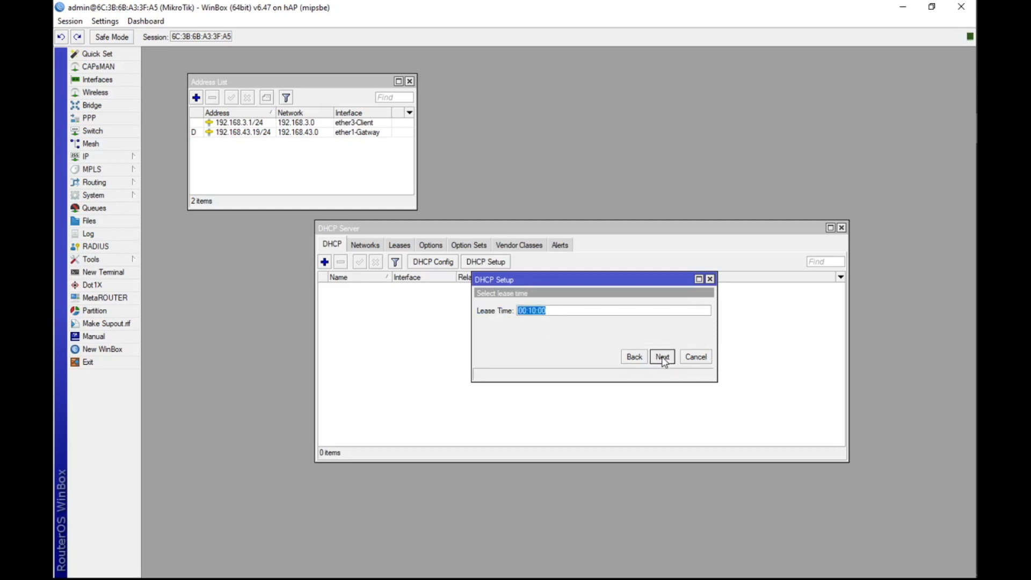
left_click(662, 359)
left_click(561, 308)
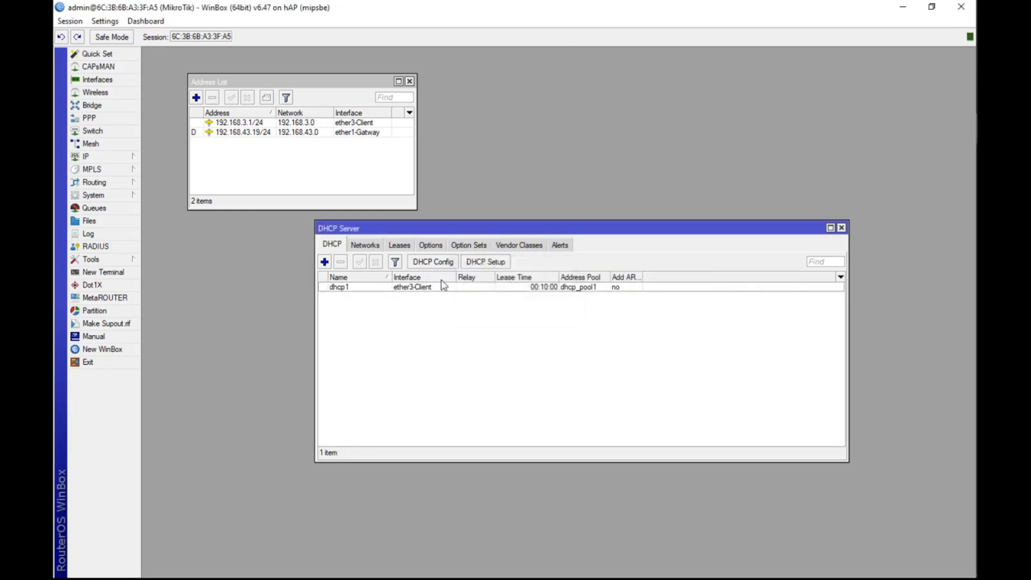
Select the ether3-Client DHCP server entry, check the client connection in the Word topology diagram, and return to WinBox.
left_click(404, 290)
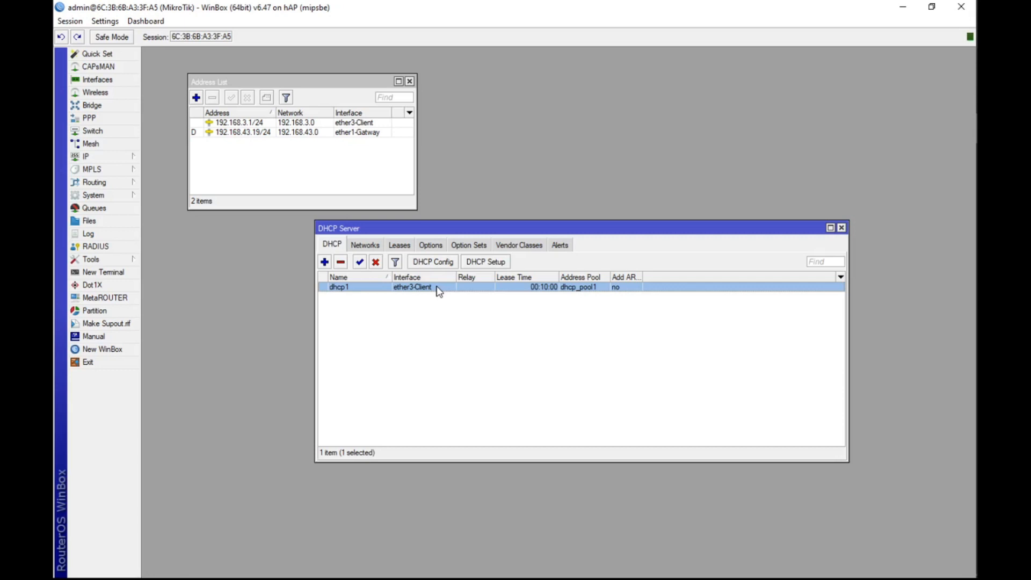
left_click(957, 98)
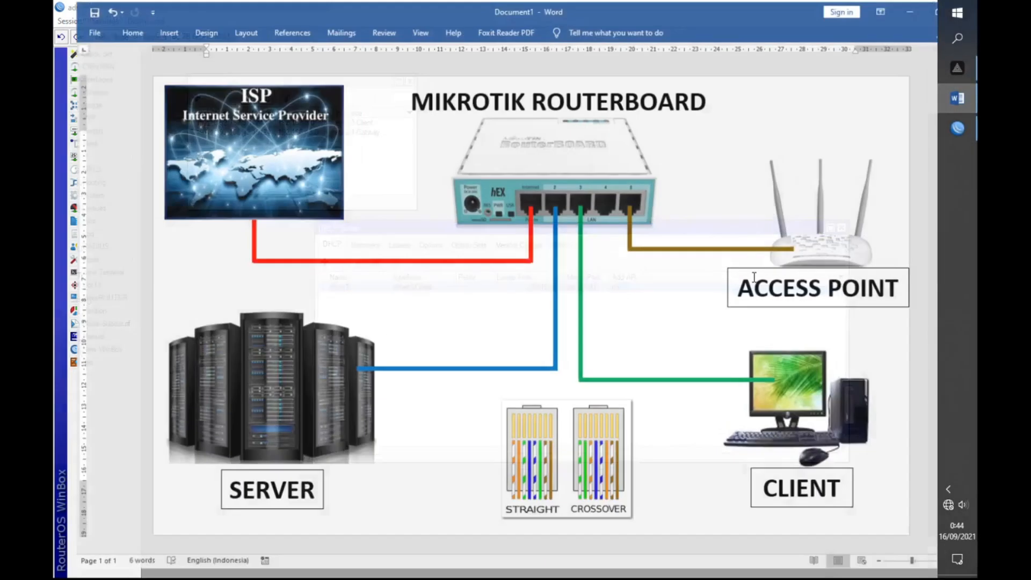
left_click(910, 12)
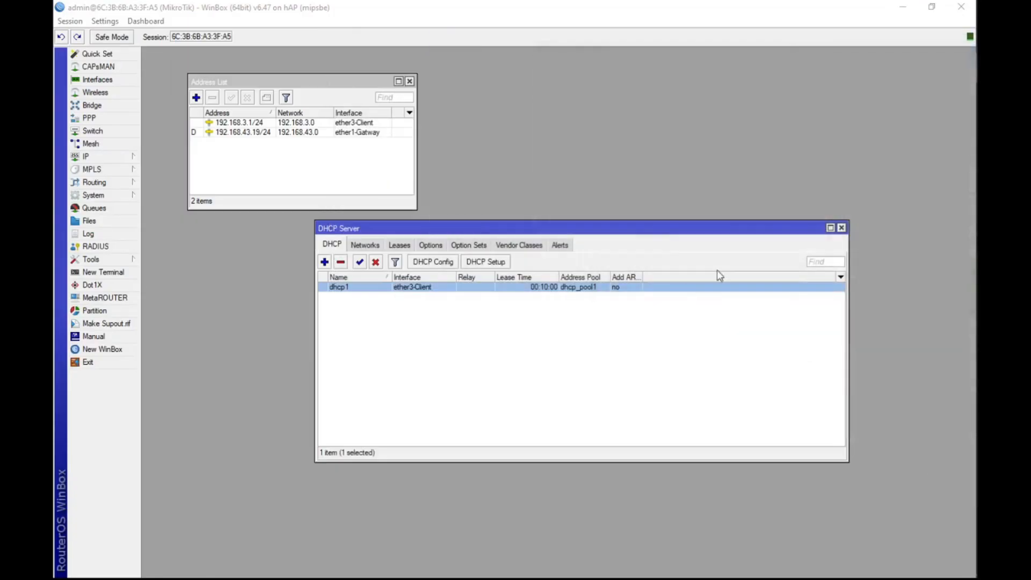
Minimize WinBox and open the Windows network adapter list from the Ethernet network settings.
left_click(904, 12)
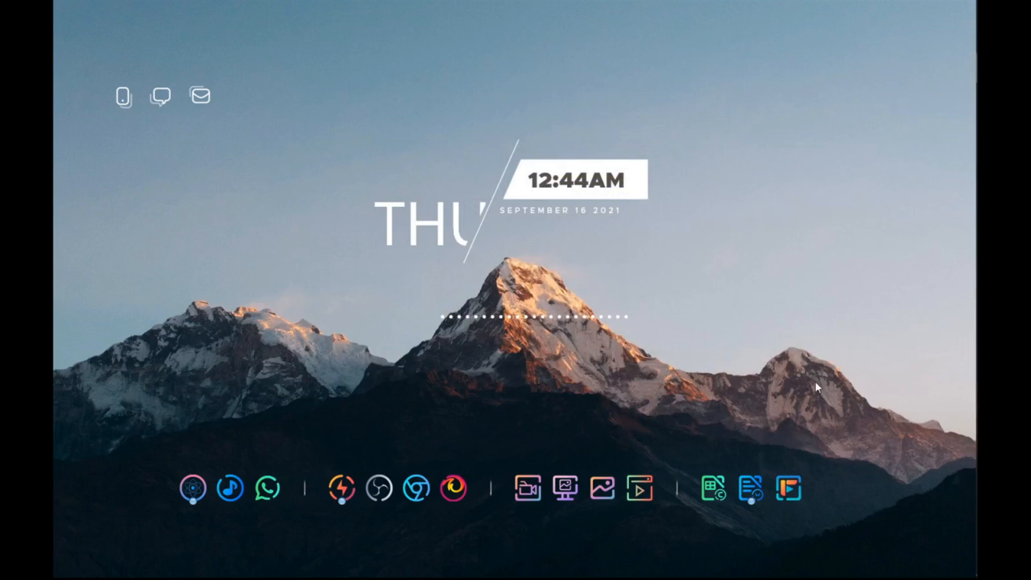
mouse_move(976, 501)
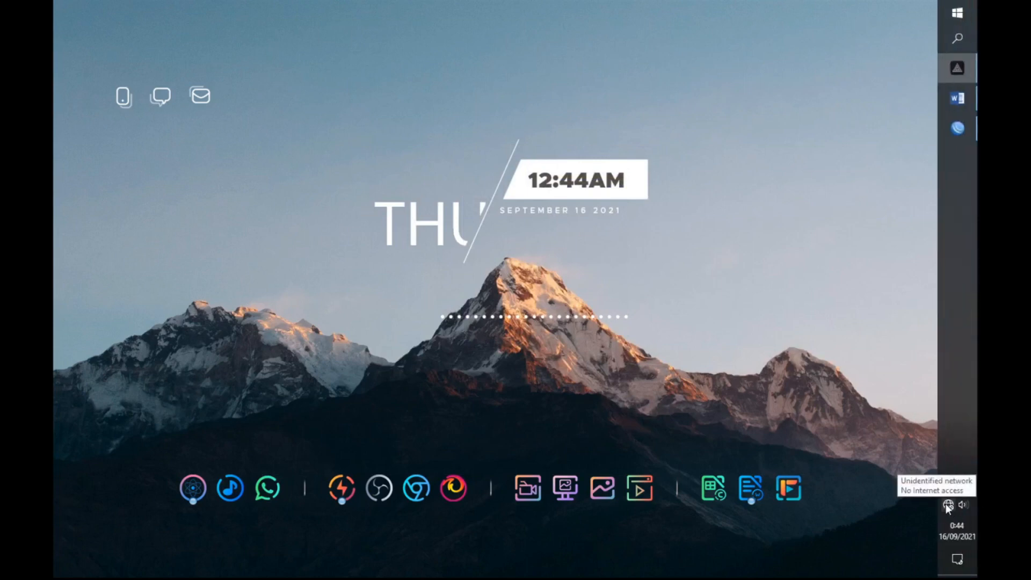
right_click(946, 504)
left_click(832, 538)
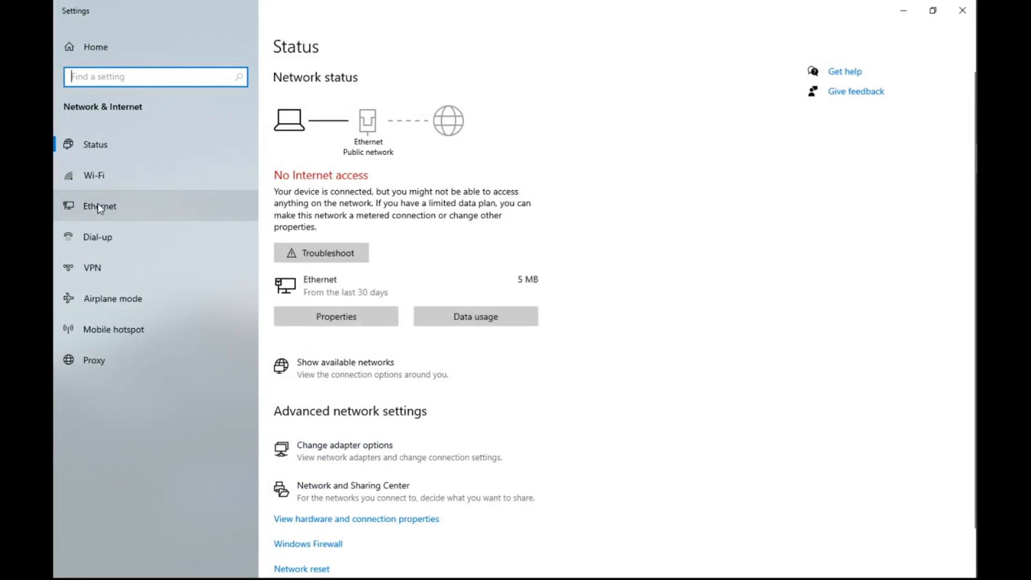
left_click(99, 207)
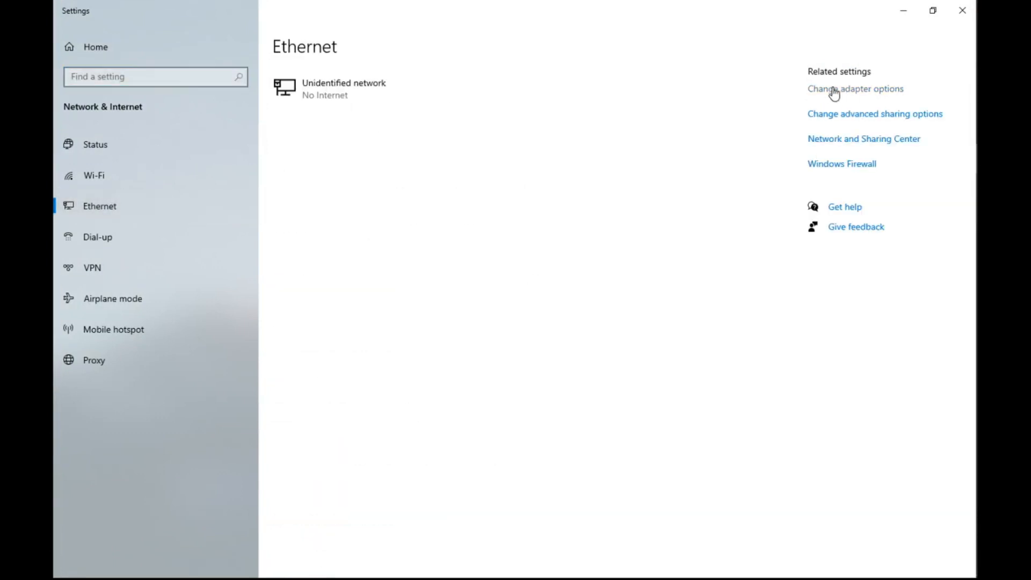
left_click(850, 94)
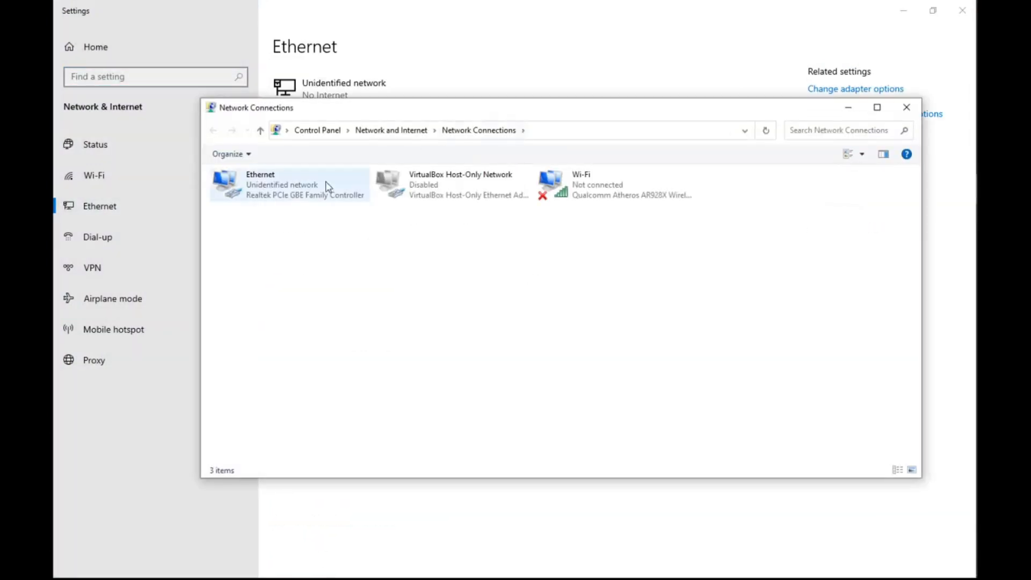
Set the Ethernet adapter's TCP/IPv4 properties to obtain the IP address and DNS server address automatically.
left_click(278, 183)
right_click(278, 183)
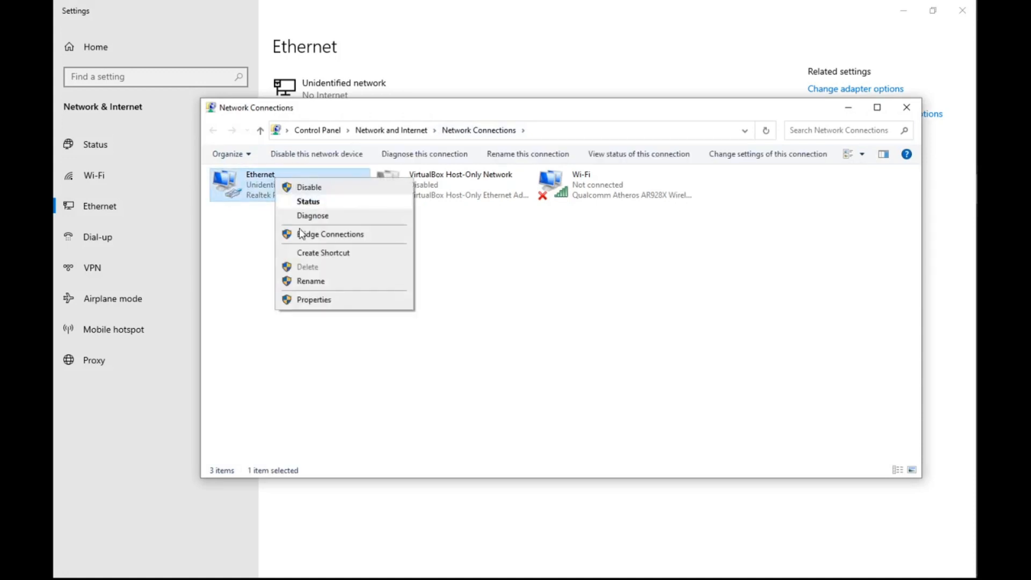
left_click(322, 299)
double_click(323, 312)
left_click(307, 307)
left_click(306, 292)
left_click(297, 378)
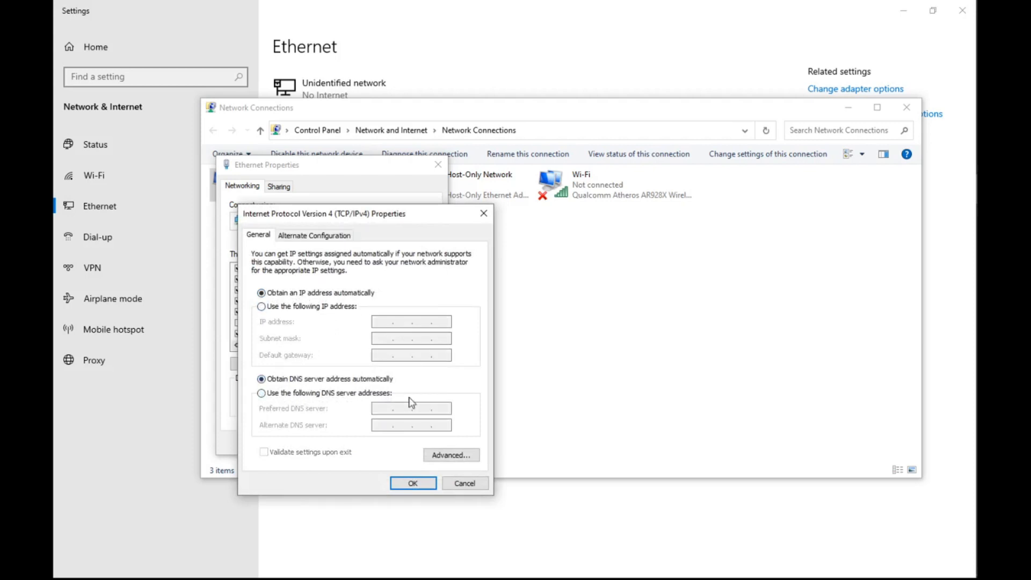
left_click(411, 485)
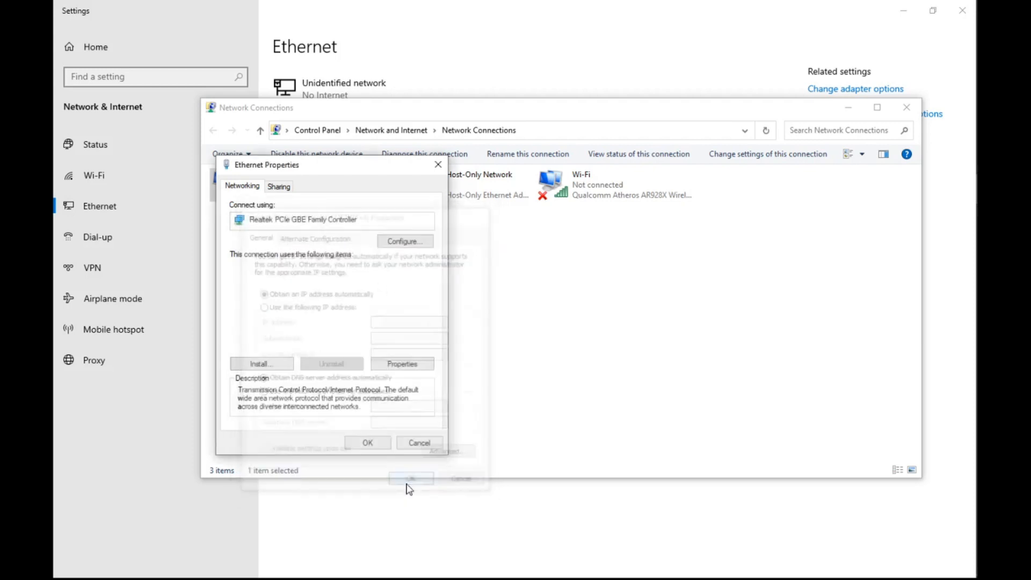
left_click(377, 447)
Check the Ethernet adapter's IPv4 addressing in its network connection details, and return to its status.
right_click(270, 184)
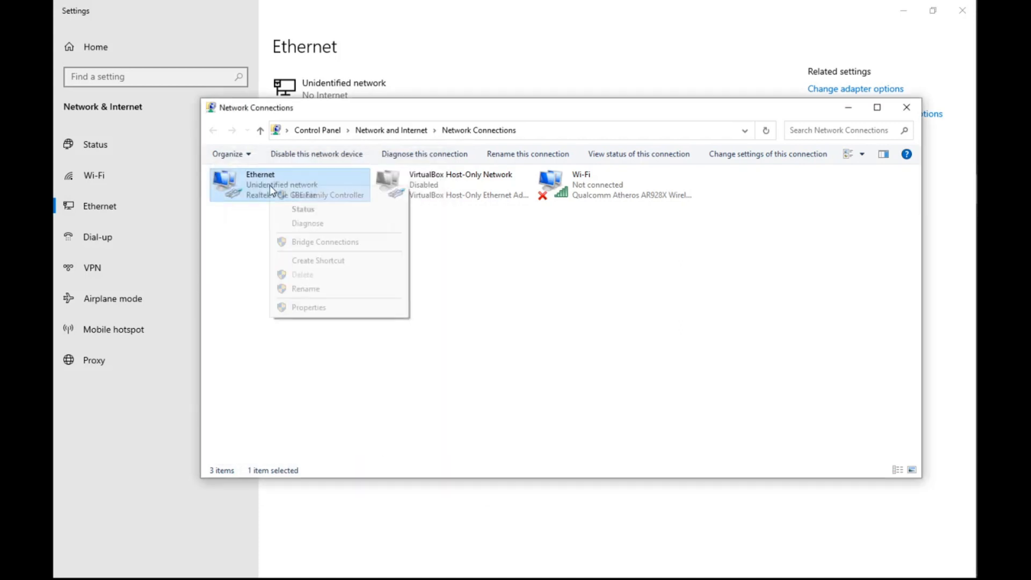
left_click(299, 213)
left_click(437, 271)
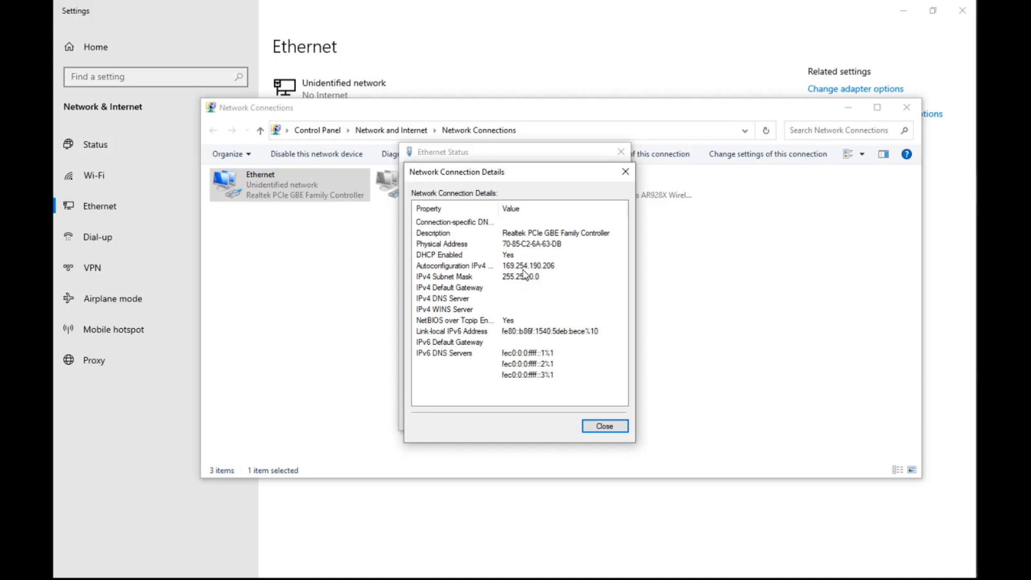
left_click(606, 427)
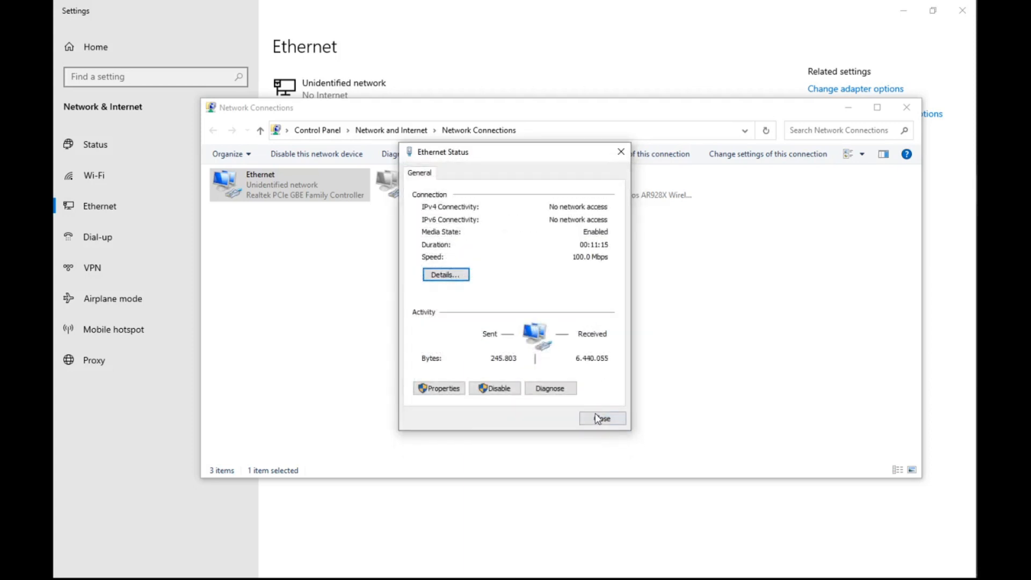
Disable and re-enable the Ethernet adapter, and decline making the PC discoverable on the network.
left_click(499, 389)
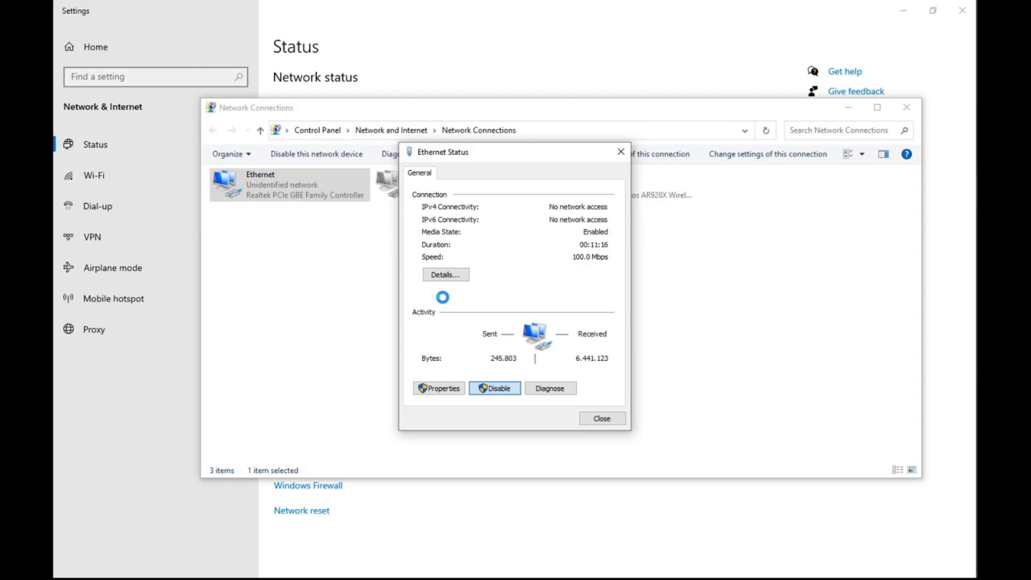
right_click(247, 180)
left_click(275, 191)
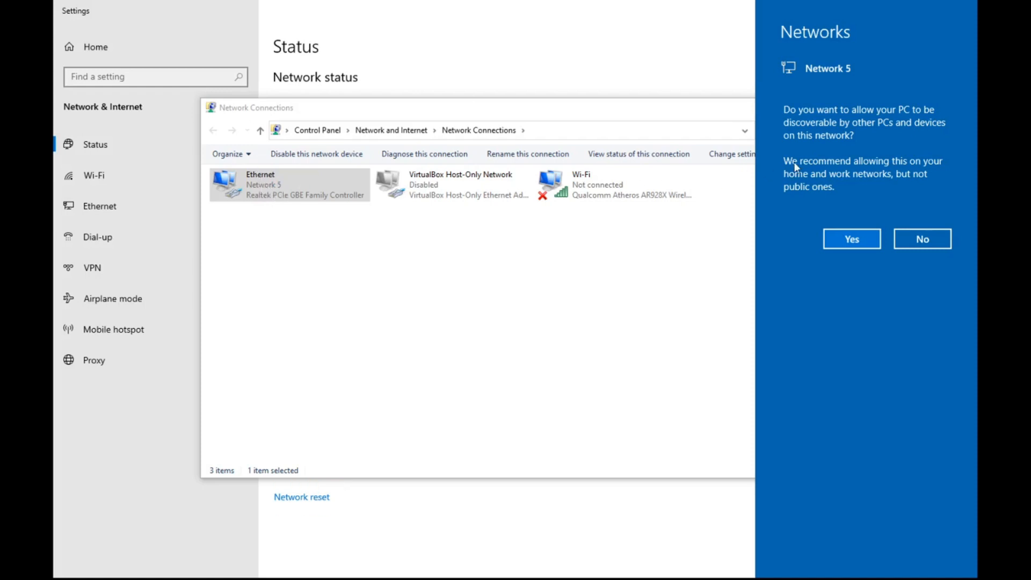
left_click(911, 240)
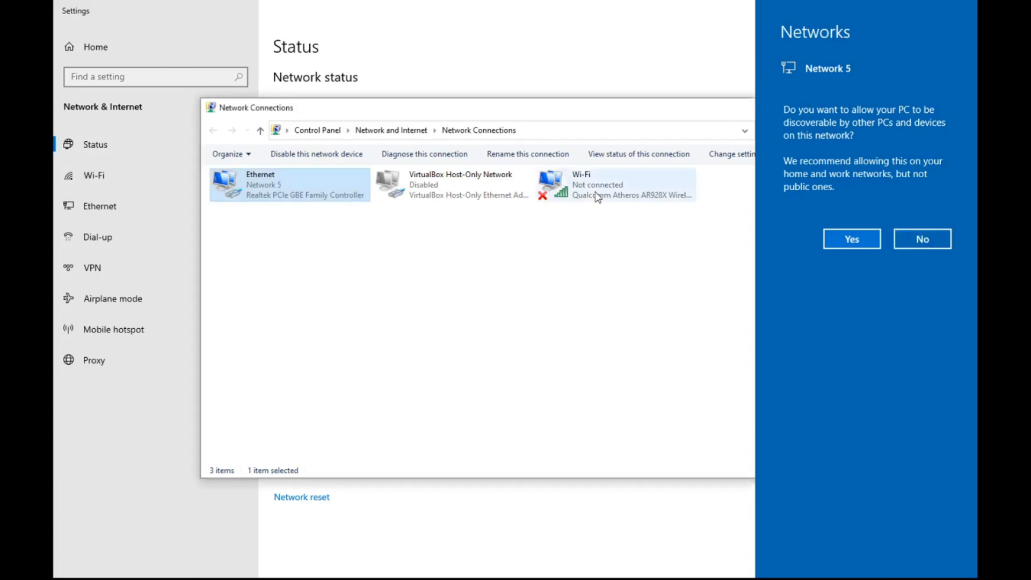
Open the Ethernet adapter's connection details again and examine its IPv4 address, default gateway and DHCP server.
right_click(290, 189)
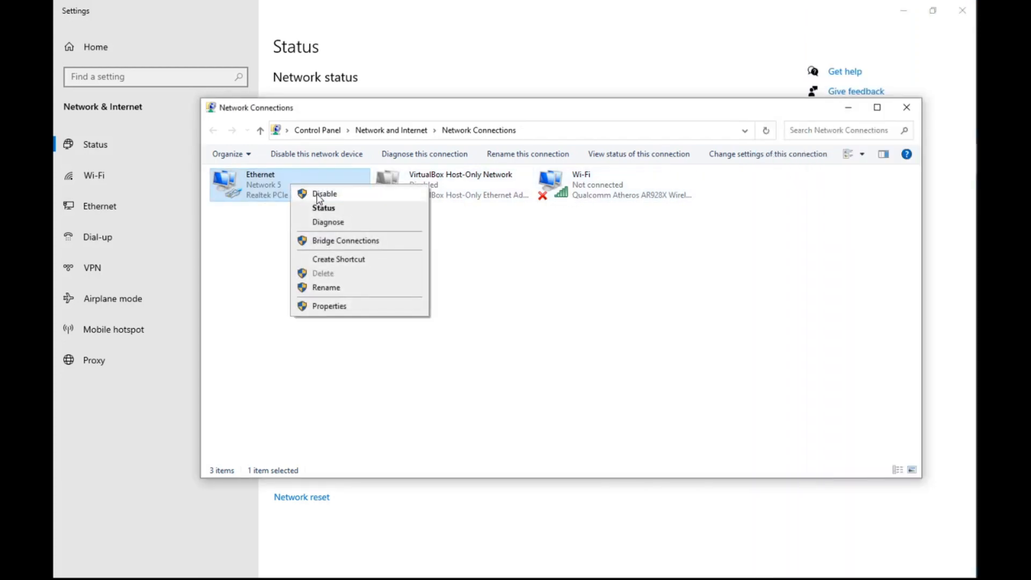
left_click(322, 208)
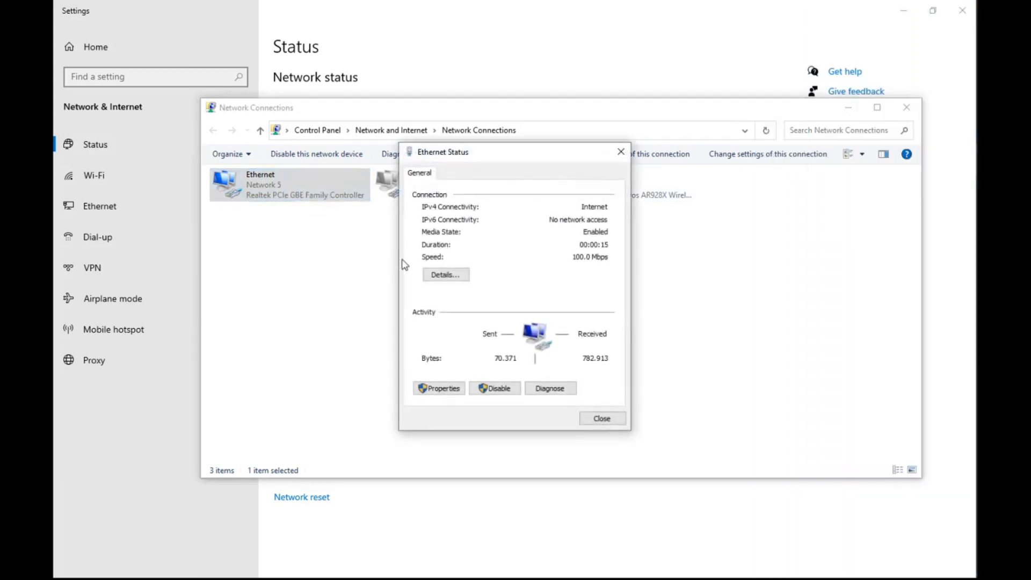
left_click(446, 277)
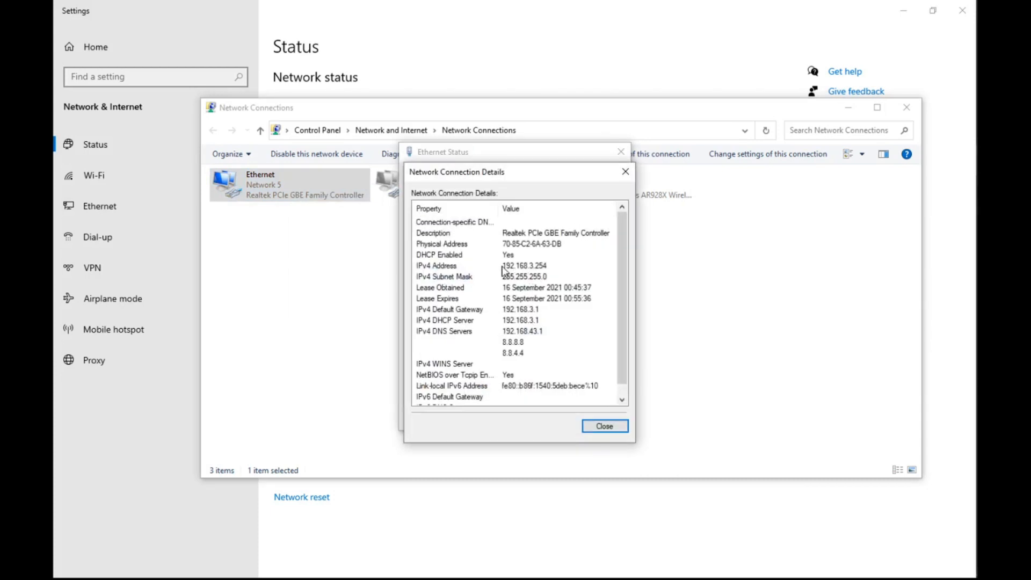
left_click(533, 268)
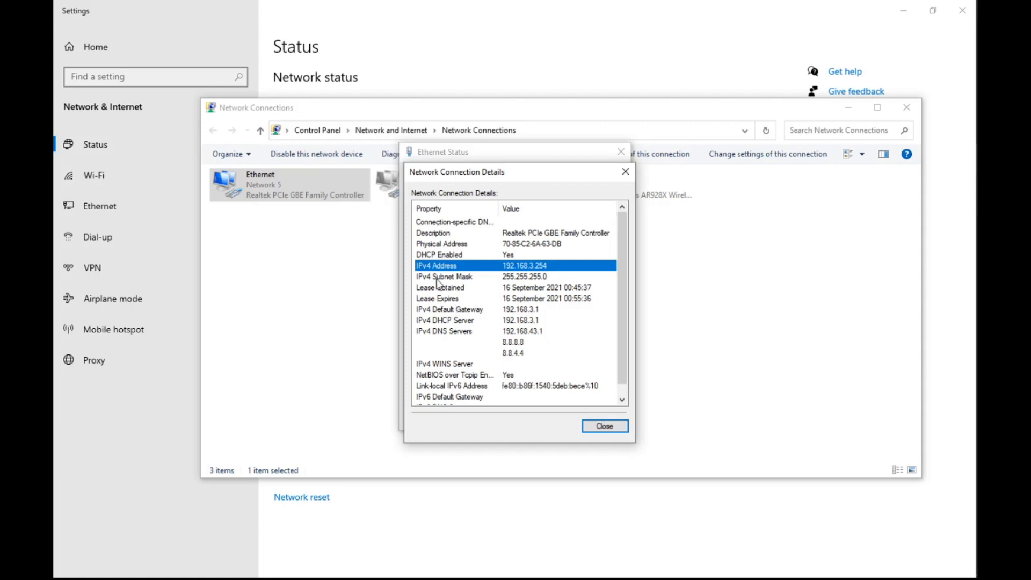
left_click(547, 312)
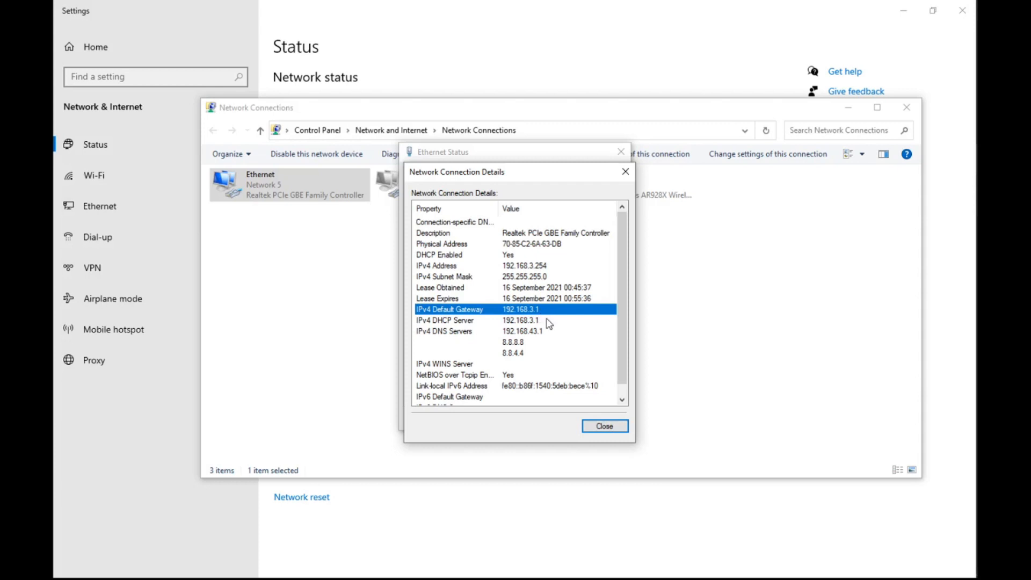
left_click(546, 321)
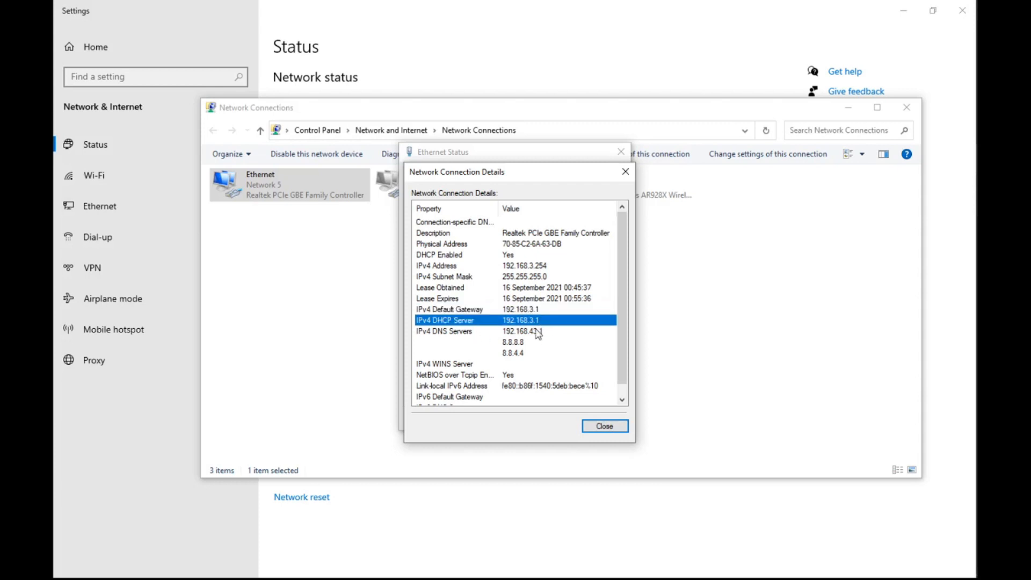
Examine the IPv4 DNS server entries in the connection details, and close the network windows and Settings.
left_click(543, 337)
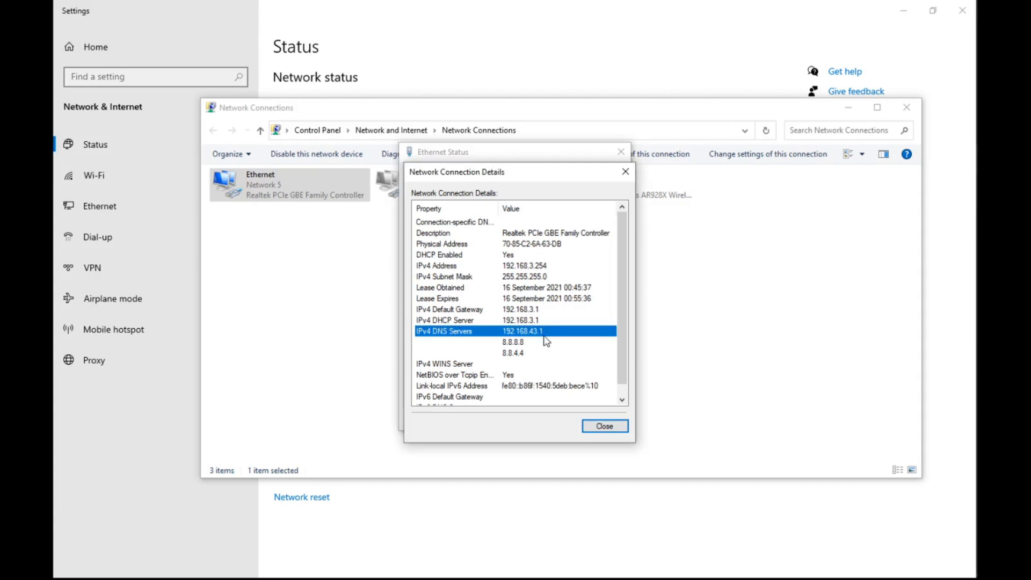
left_click(523, 343)
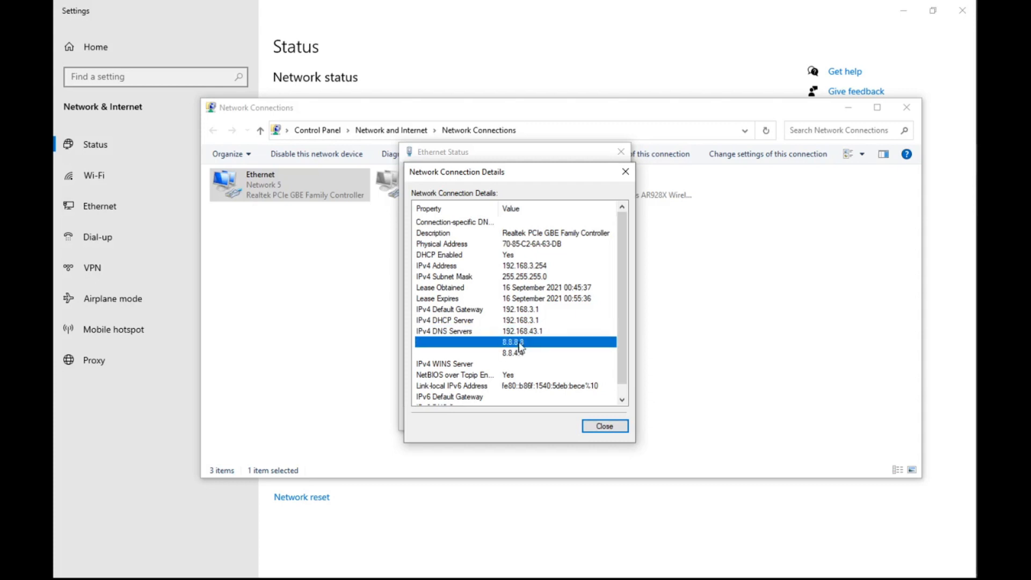
left_click(529, 355)
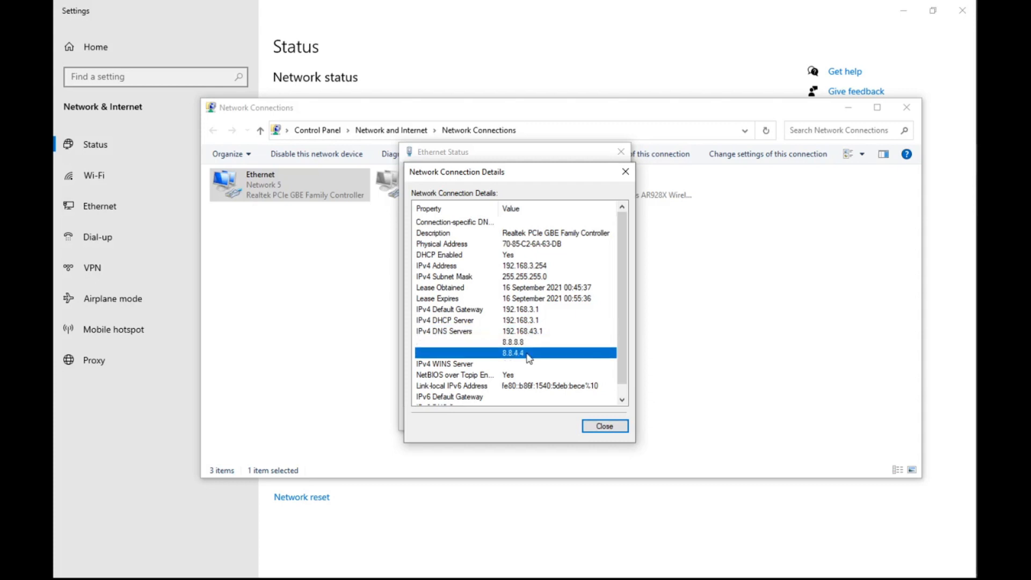
left_click(527, 343)
left_click(527, 354)
left_click(596, 427)
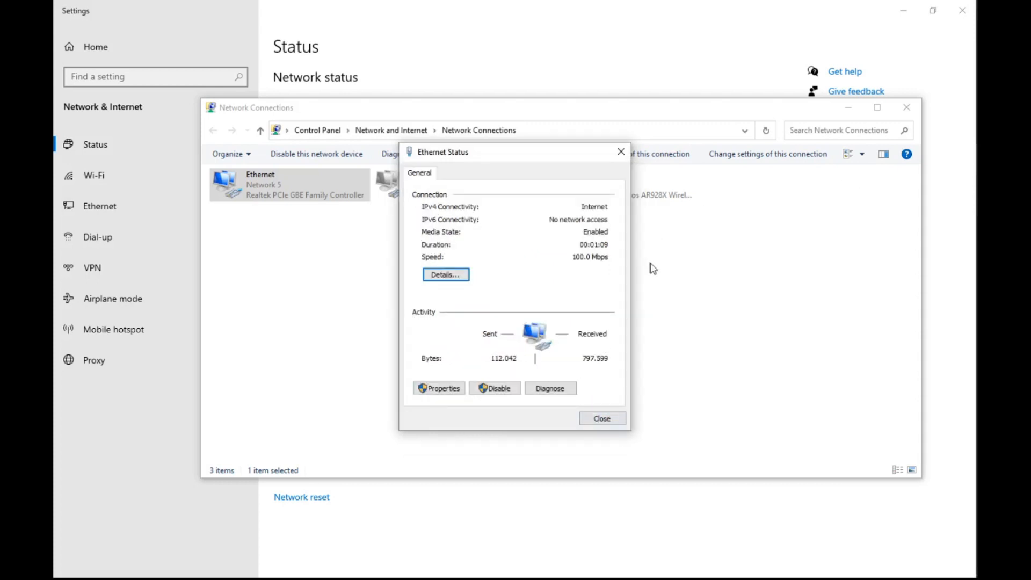
left_click(618, 418)
left_click(906, 108)
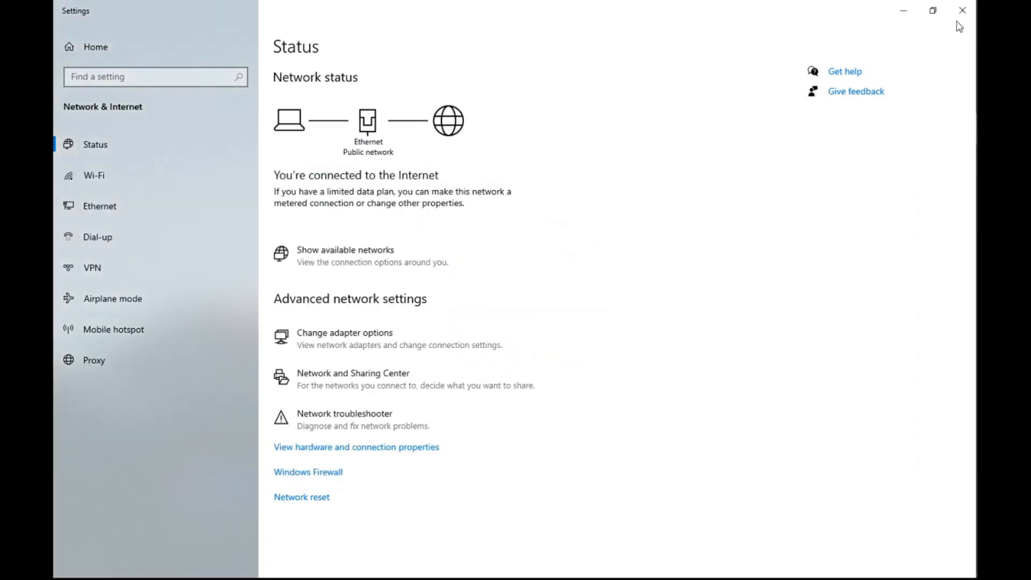
left_click(961, 10)
Open Chrome in a maximized window and browse the YouTube home page to test the client's internet access.
left_click(416, 489)
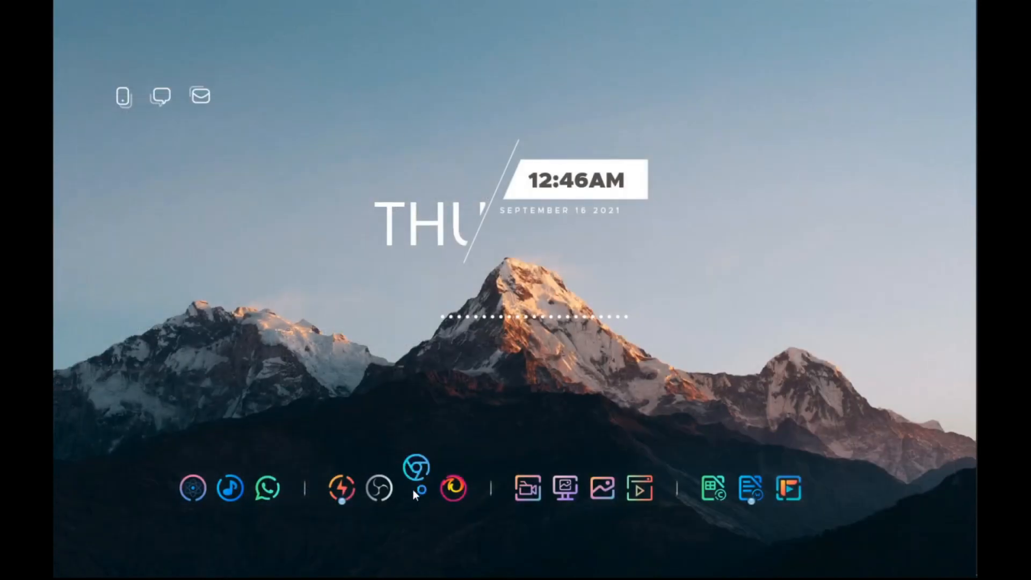
left_click(481, 306)
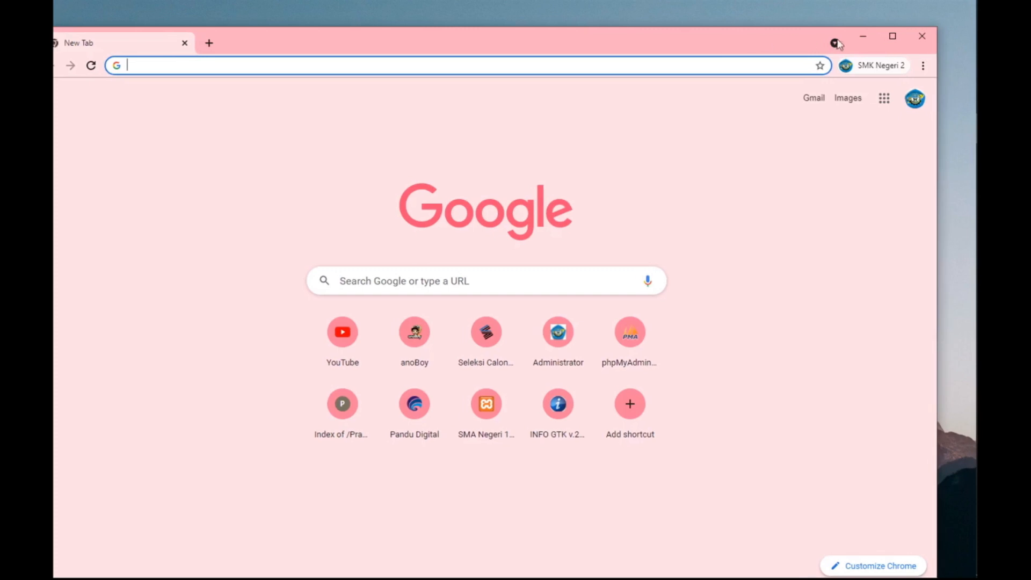
left_click(901, 36)
left_click(667, 31)
left_click(369, 313)
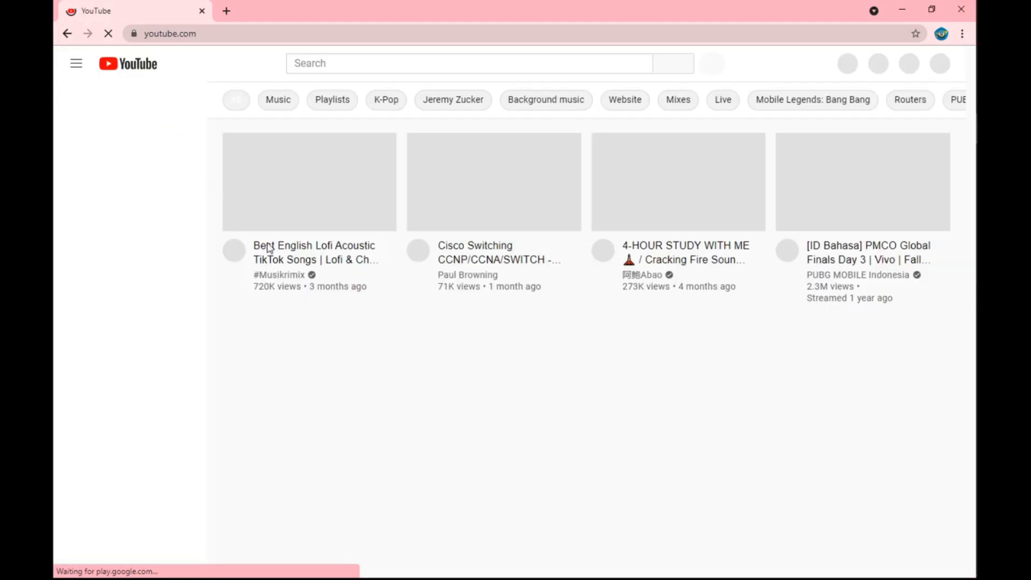
scroll(414, 277, "down", 10)
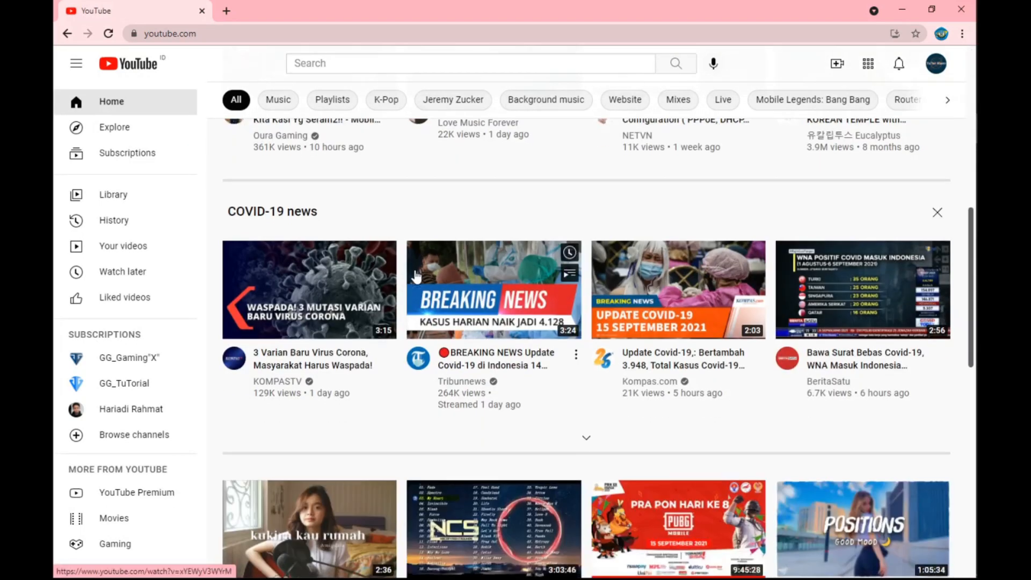
scroll(415, 277, "down", 15)
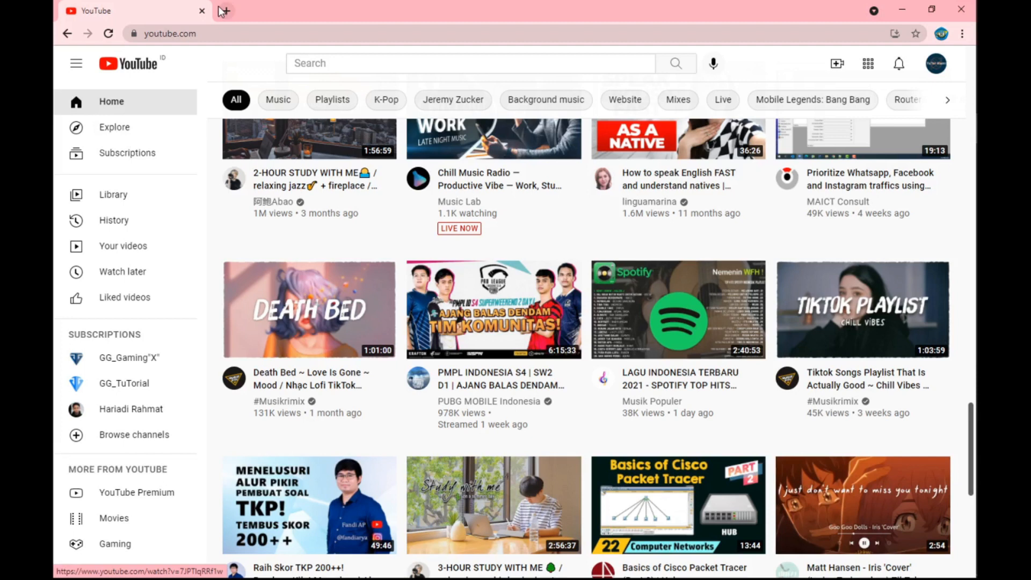
Search Google for "fb" in a new browser tab to test internet access further.
left_click(223, 11)
type("fb")
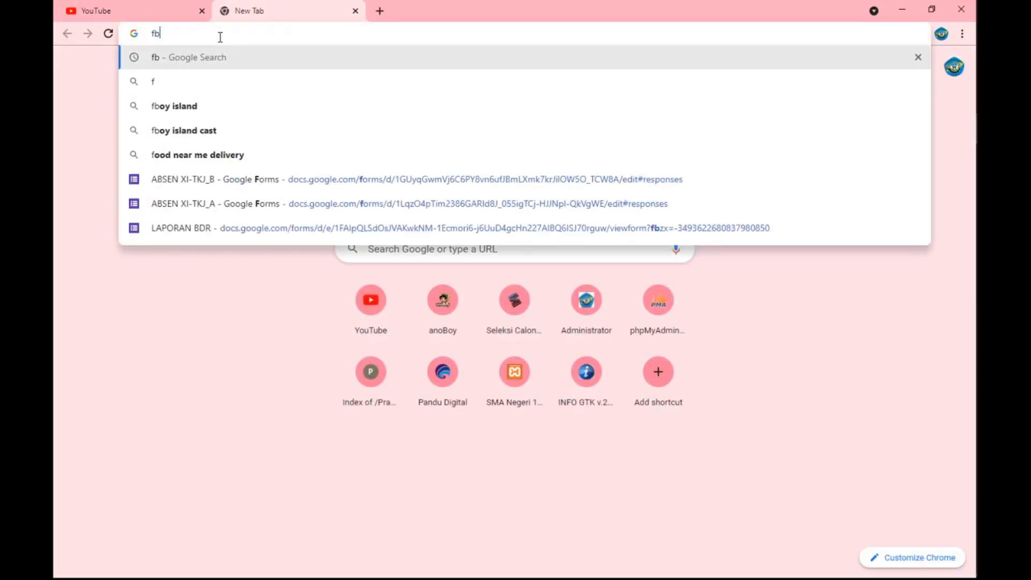
key("Return")
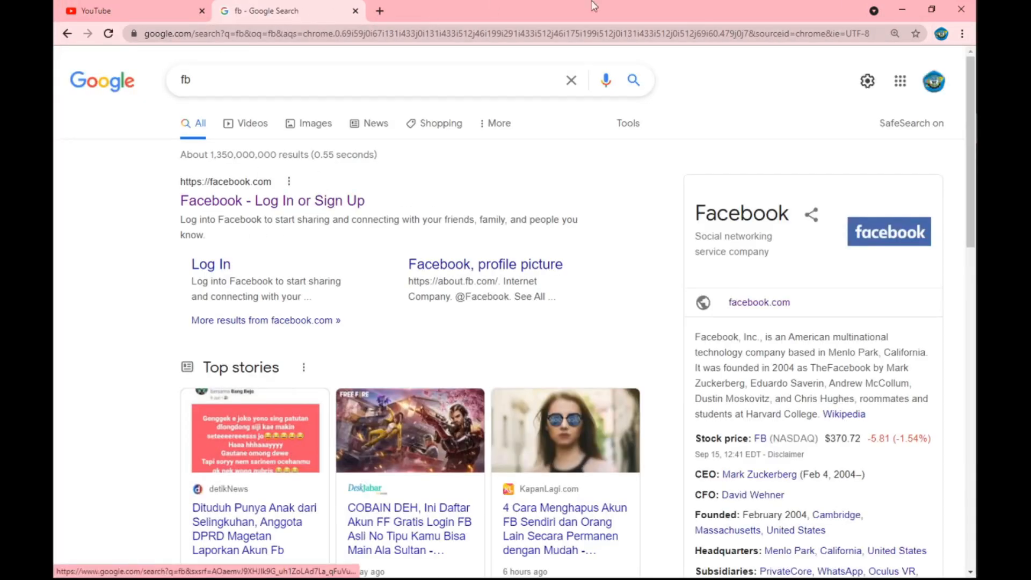
Close Chrome and switch to the network topology diagram in Word.
left_click(955, 12)
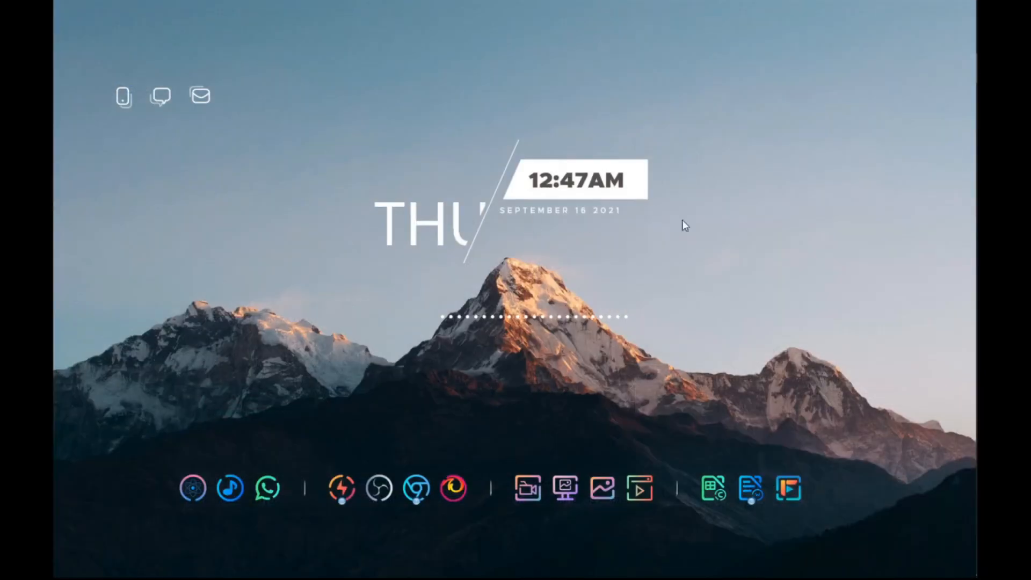
left_click(968, 105)
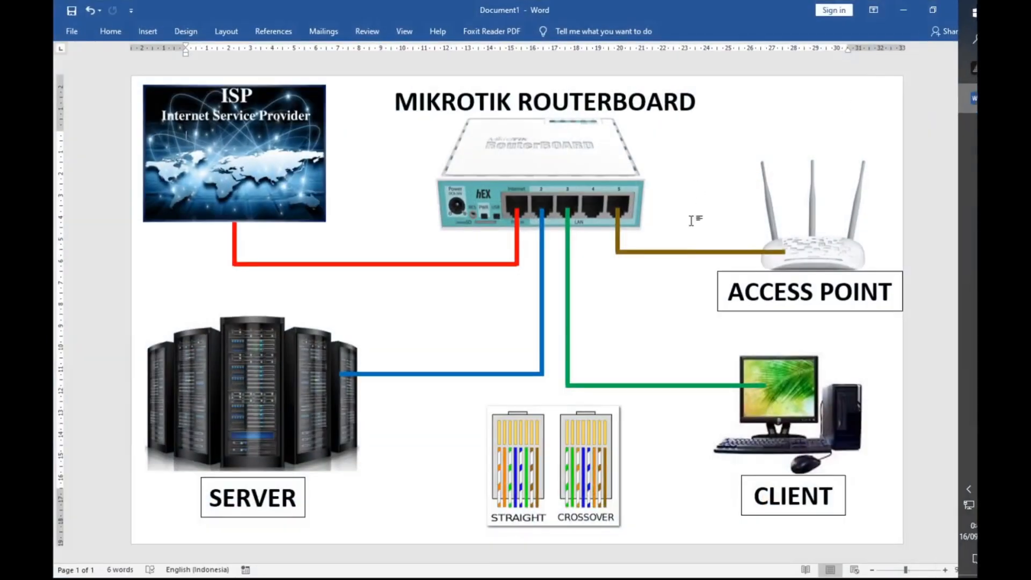